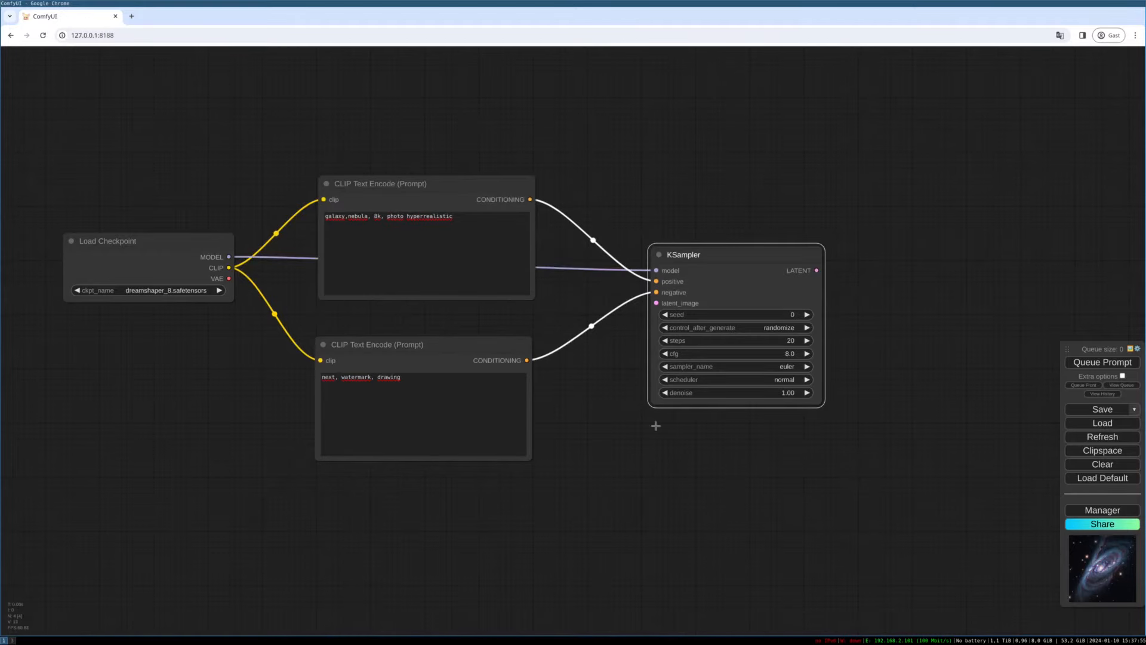
Add an Empty Latent Image node linked to the KSampler's latent_image input and place it below the negative prompt node
{"action": "left_click_drag", "start_coordinate": [656, 425], "coordinate": [677, 346]}
{"action": "left_click_drag", "start_coordinate": [678, 224], "coordinate": [480, 418]}
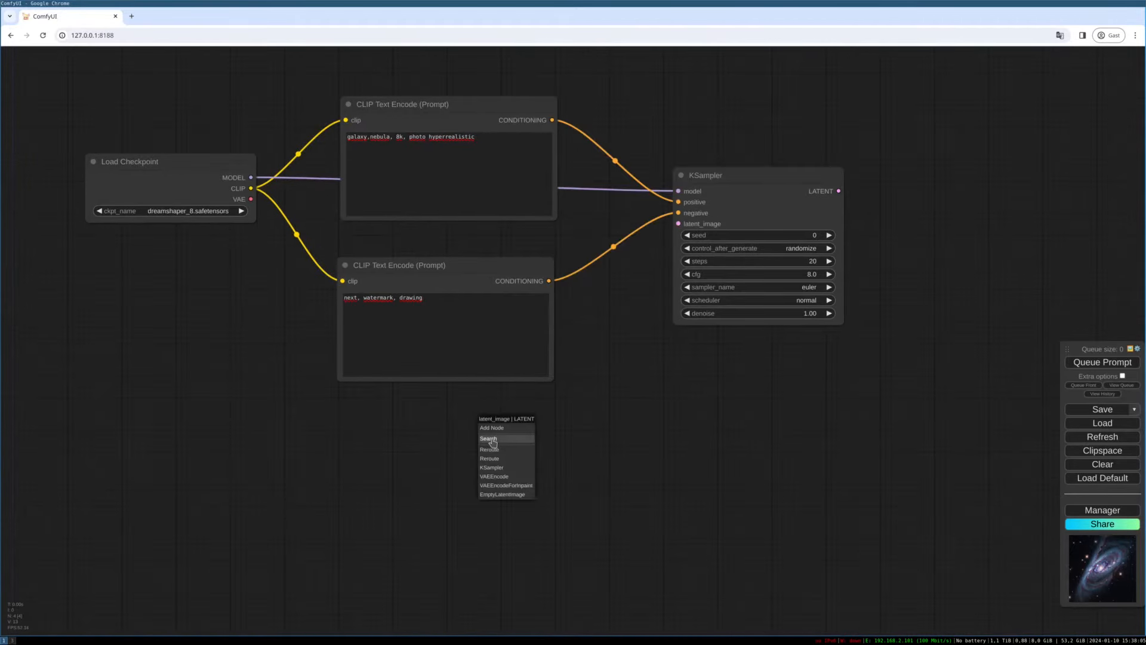
{"action": "left_click", "coordinate": [492, 427]}
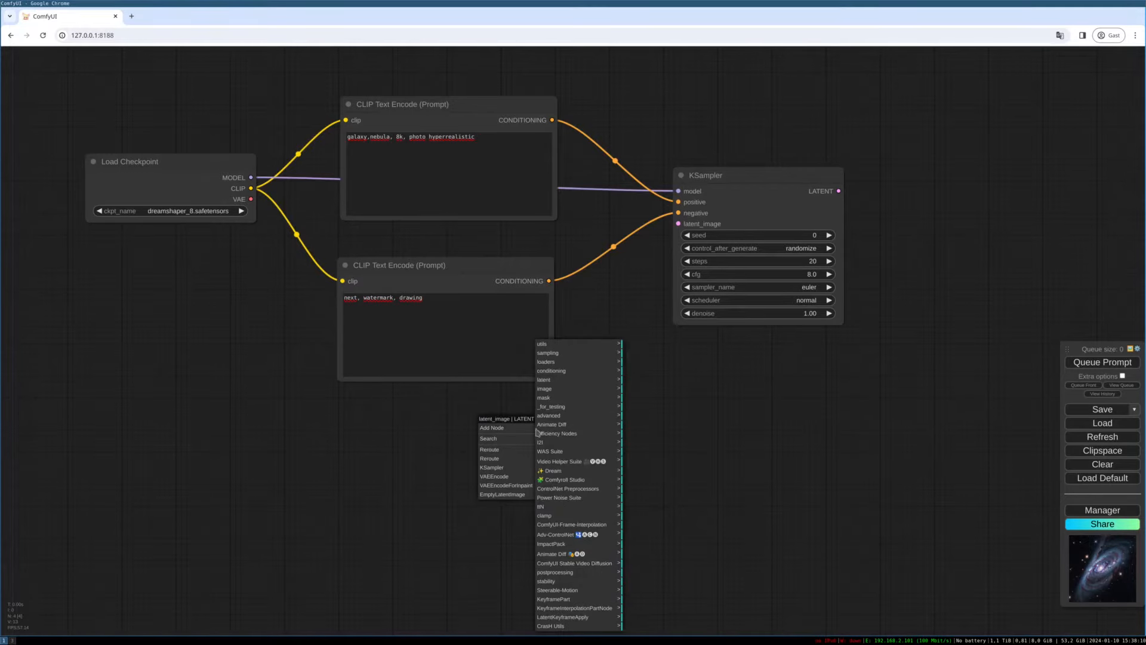
{"action": "left_click", "coordinate": [565, 380]}
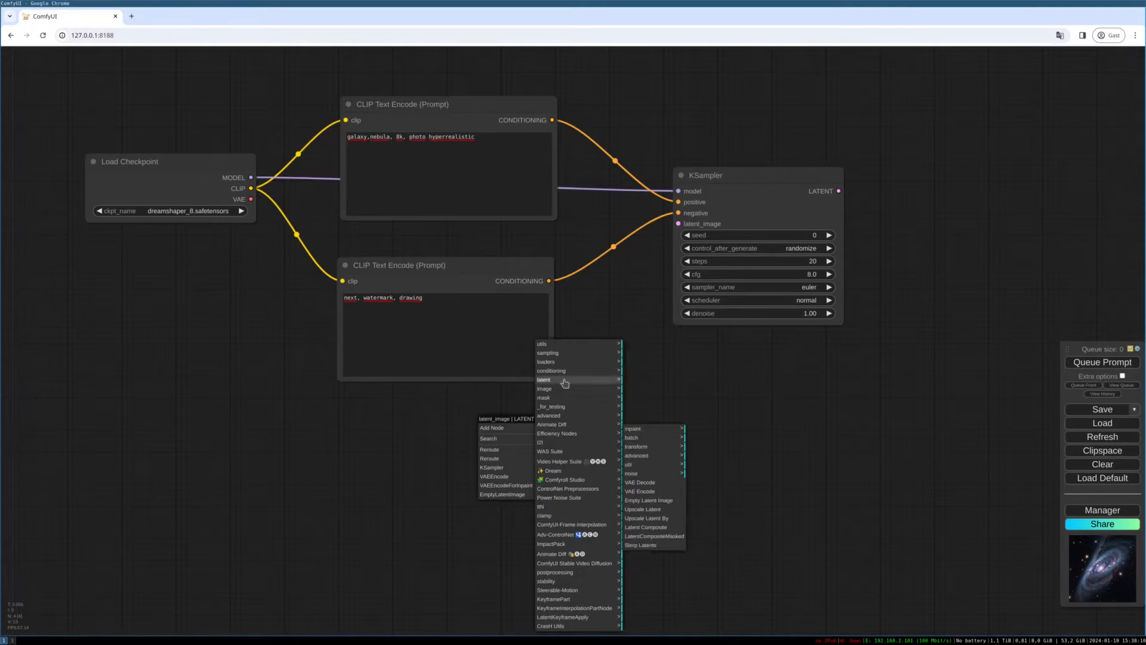
{"action": "left_click", "coordinate": [667, 505]}
{"action": "left_click_drag", "start_coordinate": [594, 433], "coordinate": [483, 416]}
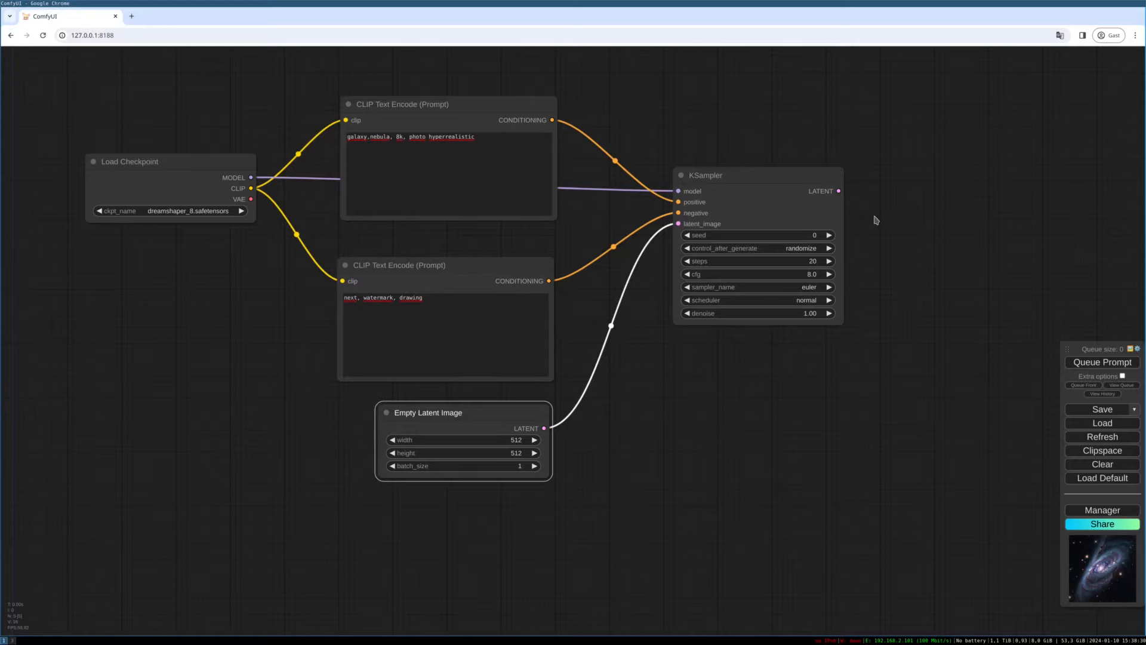
Add a VAE Decode node fed by the KSampler's LATENT output and connect the checkpoint's VAE output to its vae input
{"action": "left_click_drag", "start_coordinate": [847, 224], "coordinate": [796, 224]}
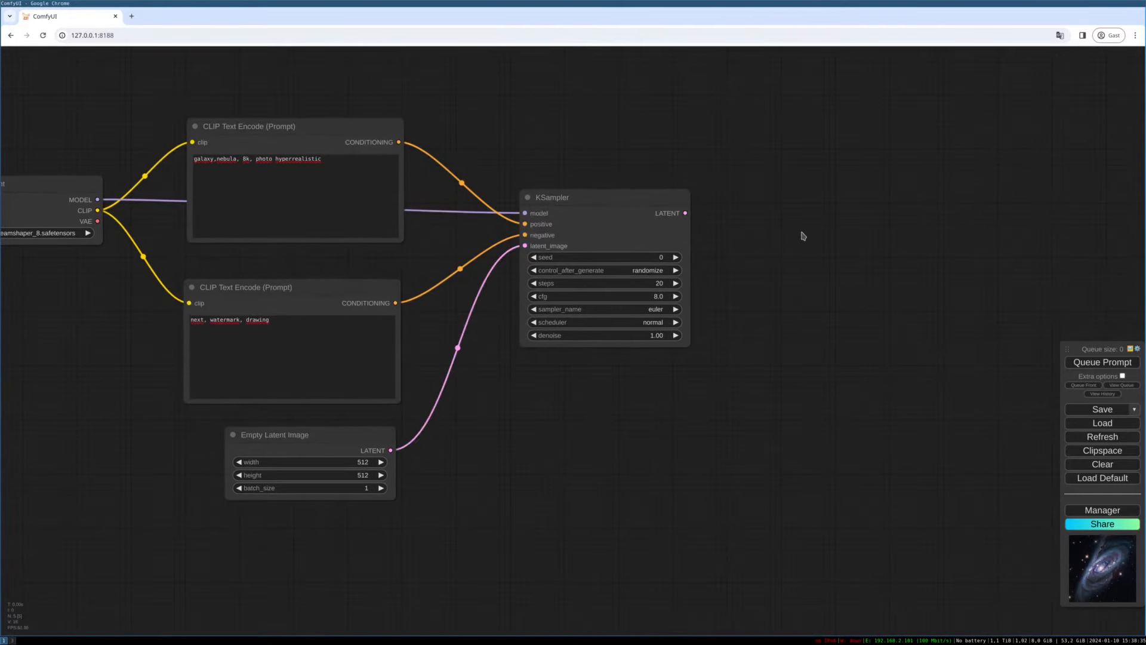
{"action": "left_click_drag", "start_coordinate": [685, 213], "coordinate": [788, 217]}
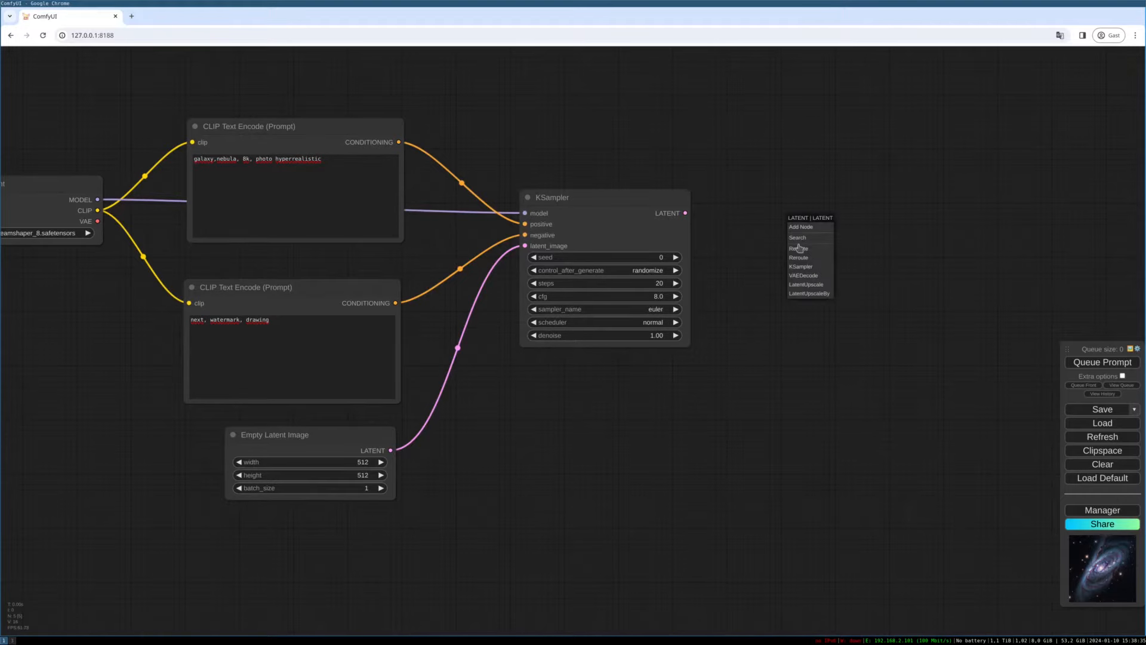
{"action": "left_click", "coordinate": [821, 276]}
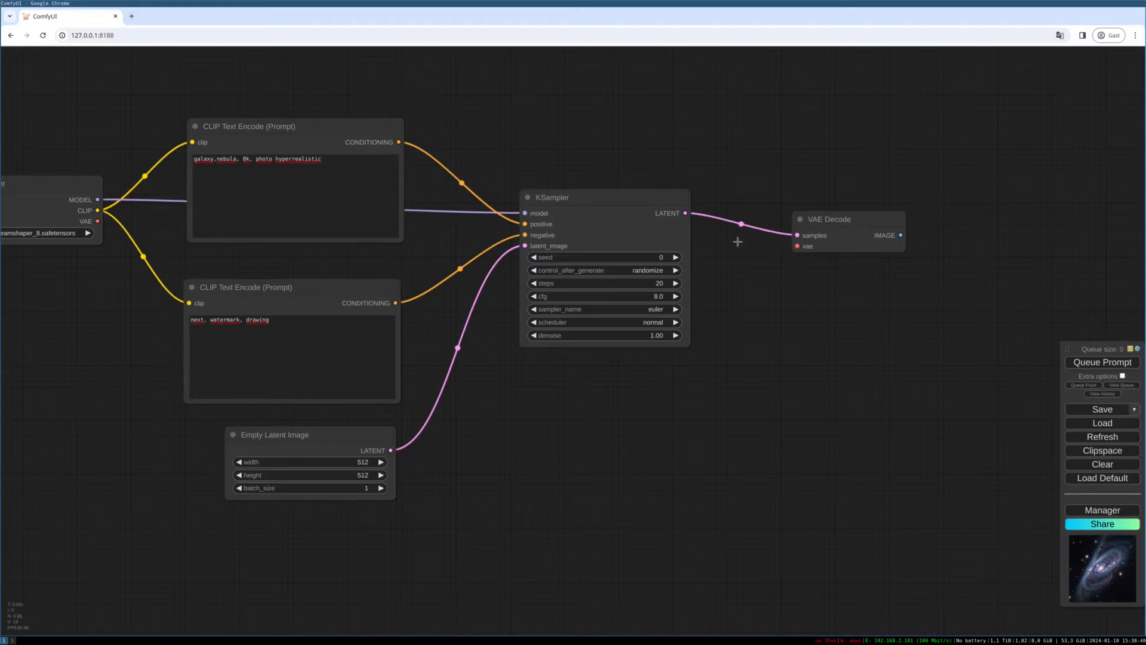
{"action": "left_click_drag", "start_coordinate": [97, 221], "coordinate": [797, 246]}
Add a Preview Image node to the VAE Decode's IMAGE output and move both nodes closer to the KSampler
{"action": "left_click_drag", "start_coordinate": [891, 280], "coordinate": [779, 256]}
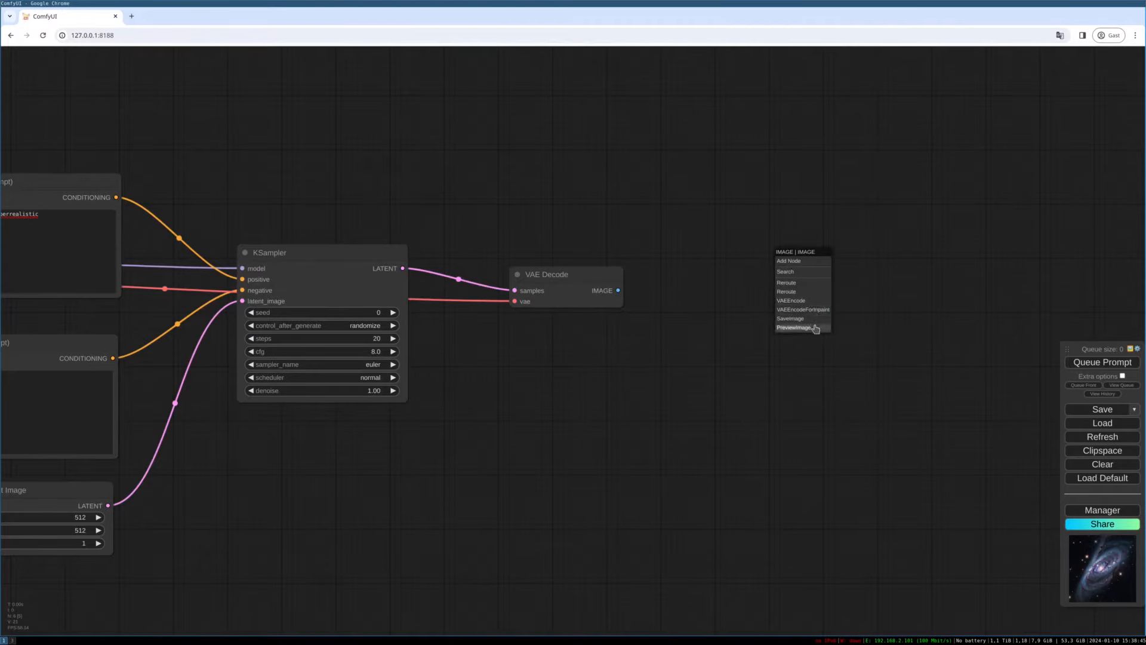
{"action": "left_click", "coordinate": [814, 327]}
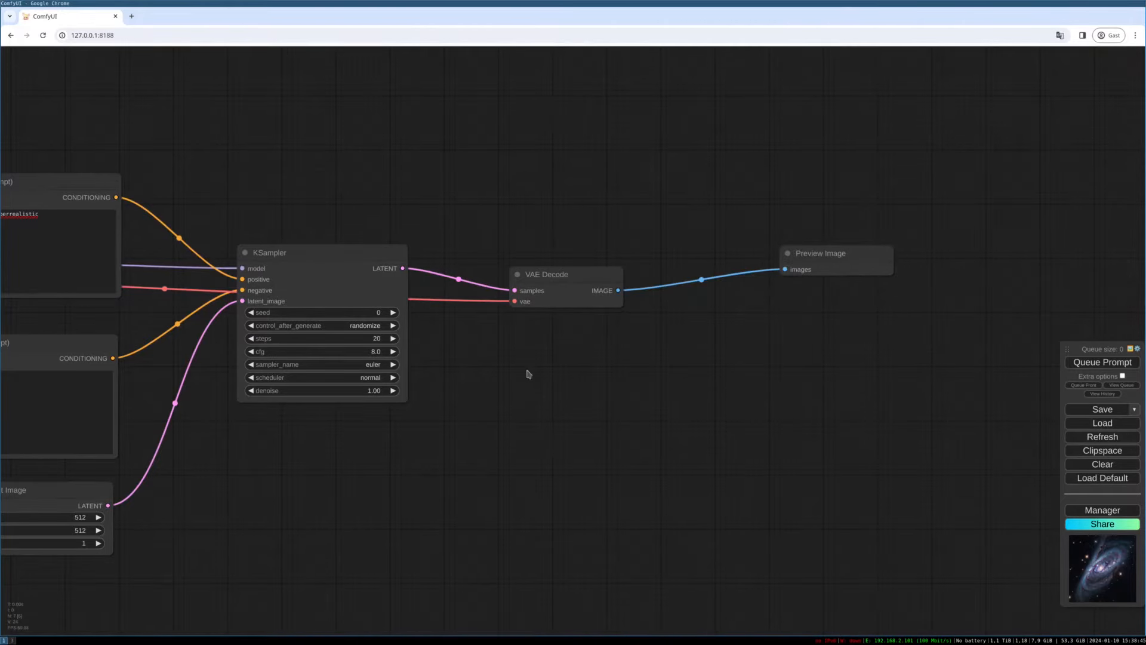
{"action": "left_click_drag", "start_coordinate": [527, 374], "coordinate": [812, 354]}
{"action": "scroll", "coordinate": [770, 354], "scroll_direction": "down", "scroll_amount": 3}
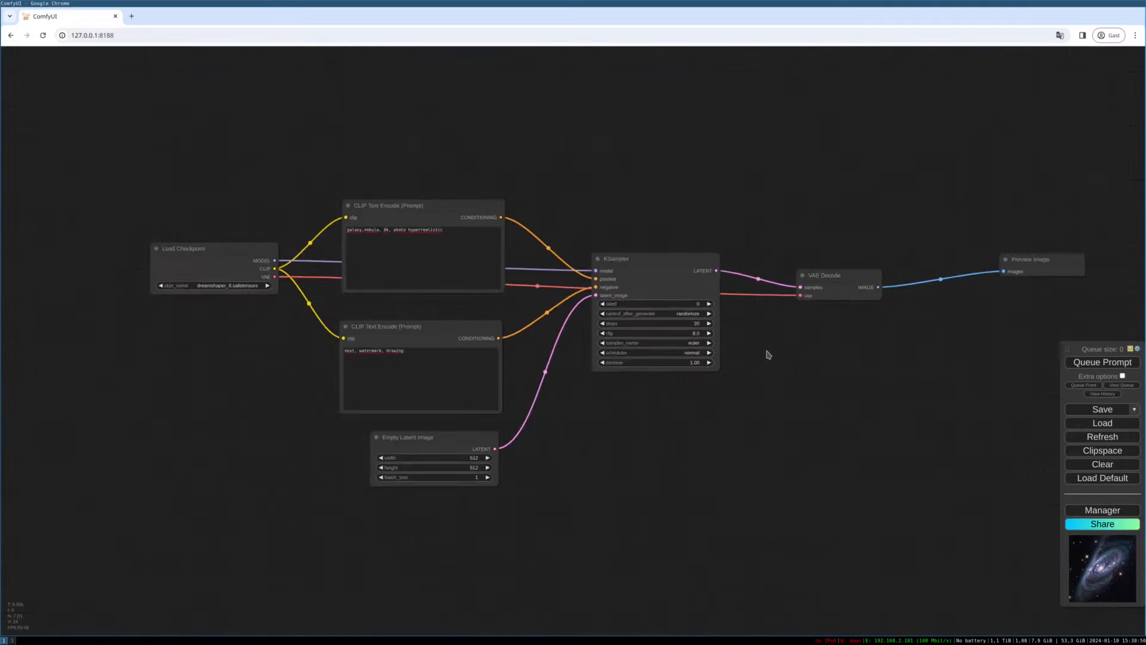
{"action": "left_click_drag", "start_coordinate": [988, 265], "coordinate": [943, 268]}
{"action": "left_click_drag", "start_coordinate": [809, 283], "coordinate": [788, 284]}
{"action": "left_click_drag", "start_coordinate": [945, 266], "coordinate": [907, 267]}
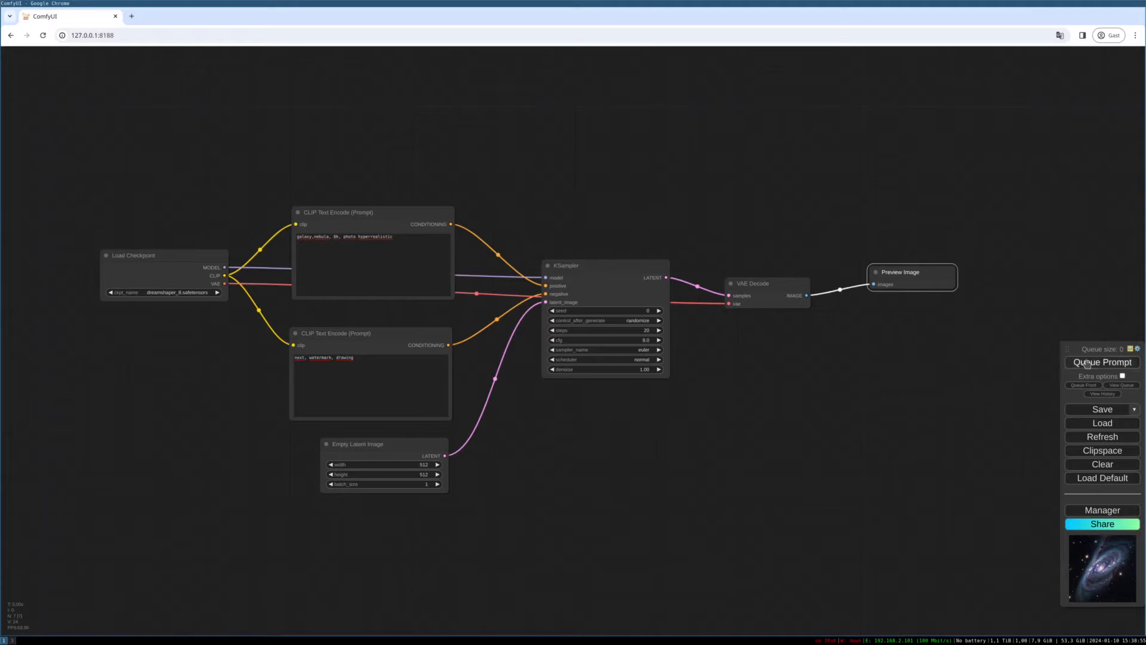
Queue the galaxy prompt several times to generate a series of images
{"action": "left_click", "coordinate": [1087, 363]}
{"action": "left_click", "coordinate": [1087, 366]}
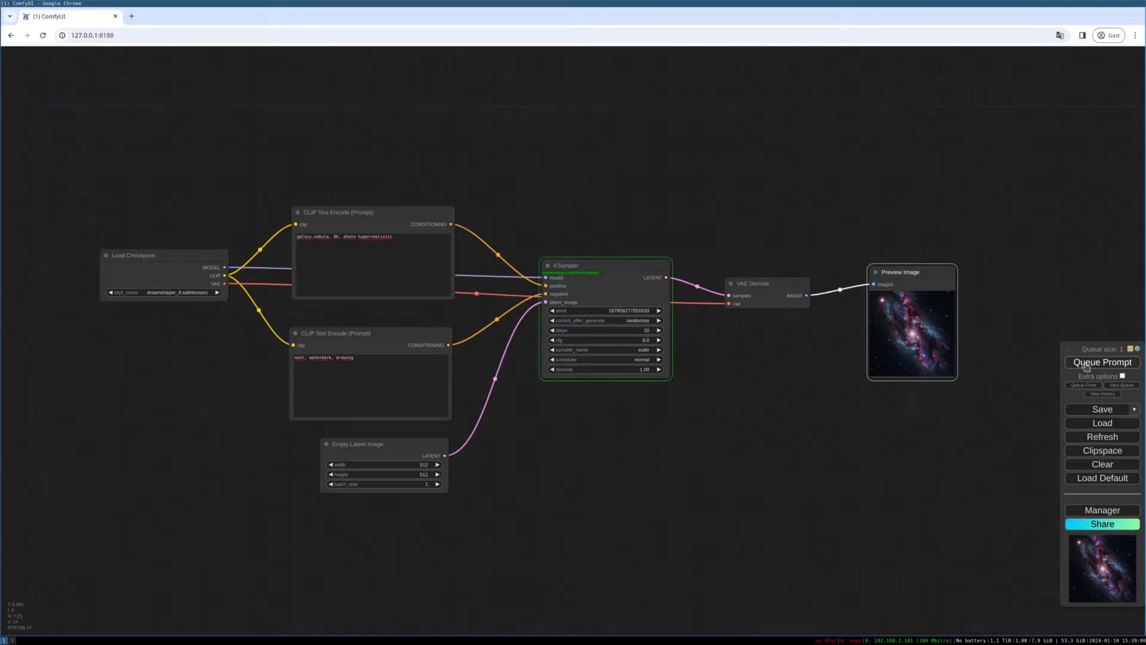
{"action": "left_click", "coordinate": [1087, 363]}
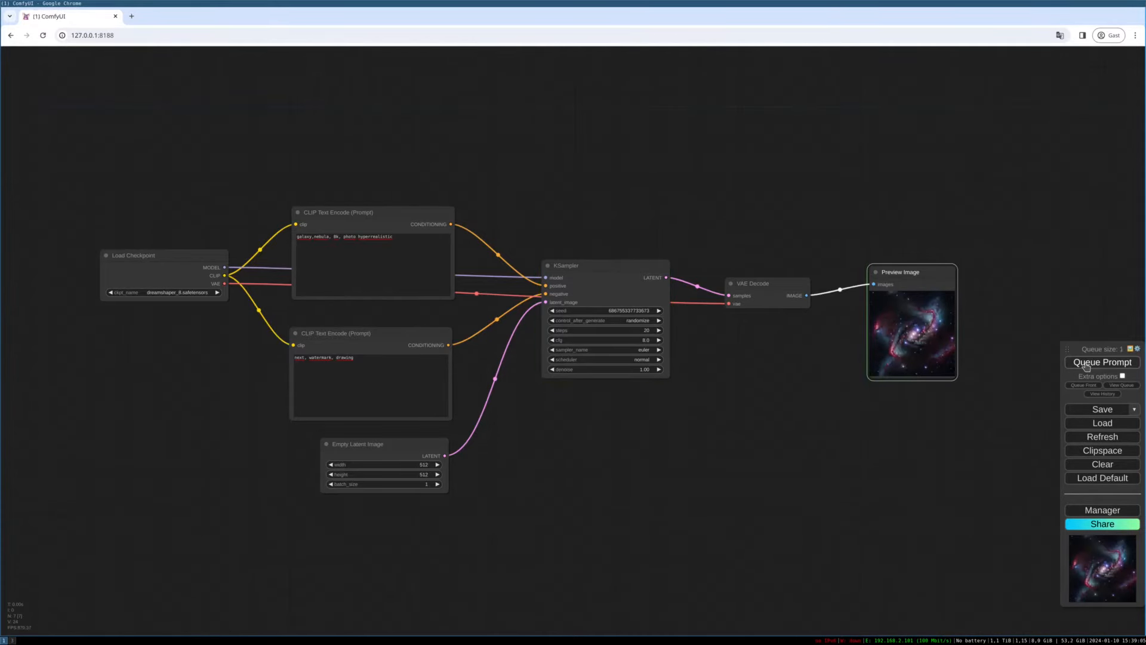
{"action": "left_click", "coordinate": [1087, 364]}
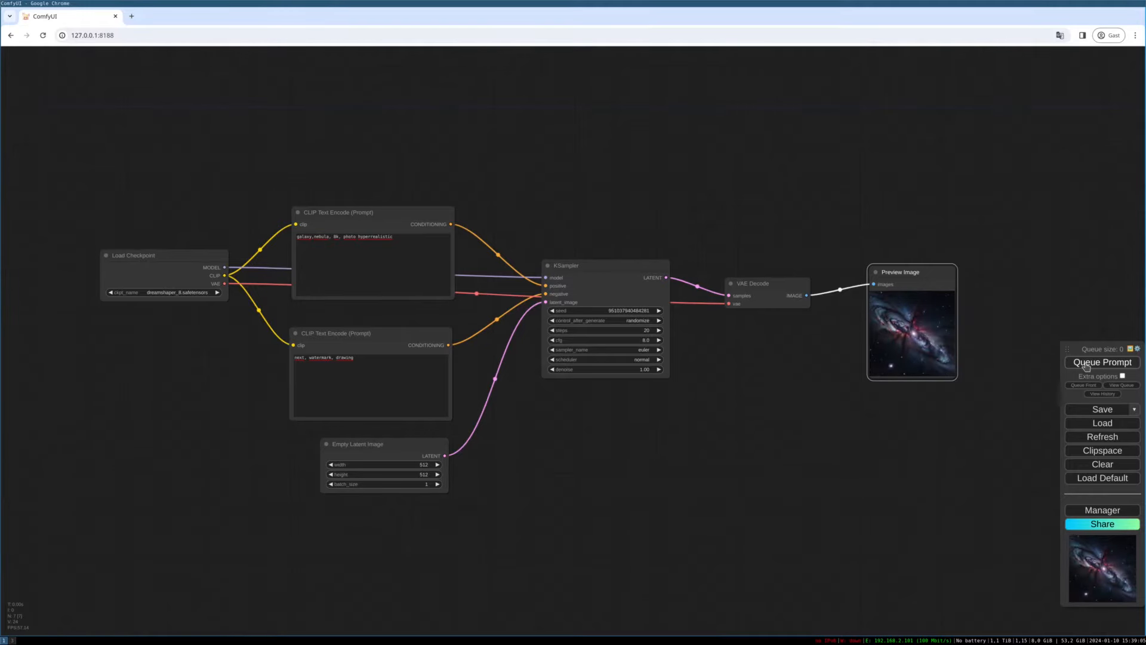
{"action": "left_click", "coordinate": [1086, 363]}
{"action": "left_click", "coordinate": [1086, 363]}
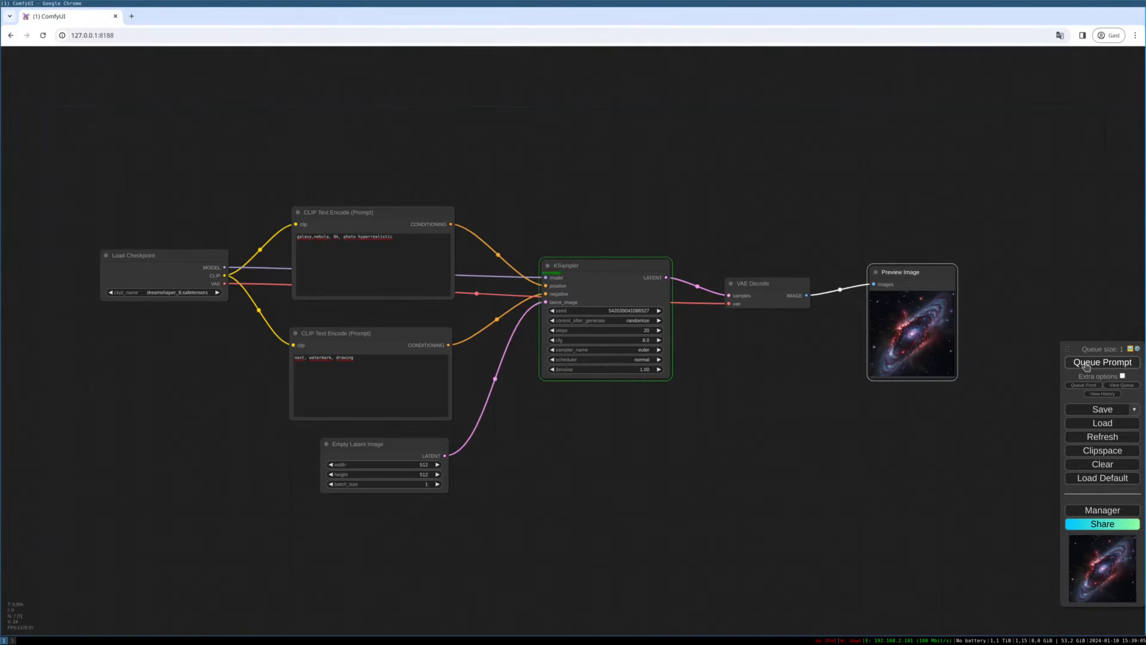
Enlarge the Preview Image node and queue the prompt several more times to generate further images
{"action": "left_click_drag", "start_coordinate": [954, 377], "coordinate": [1065, 544]}
{"action": "left_click_drag", "start_coordinate": [945, 313], "coordinate": [759, 213]}
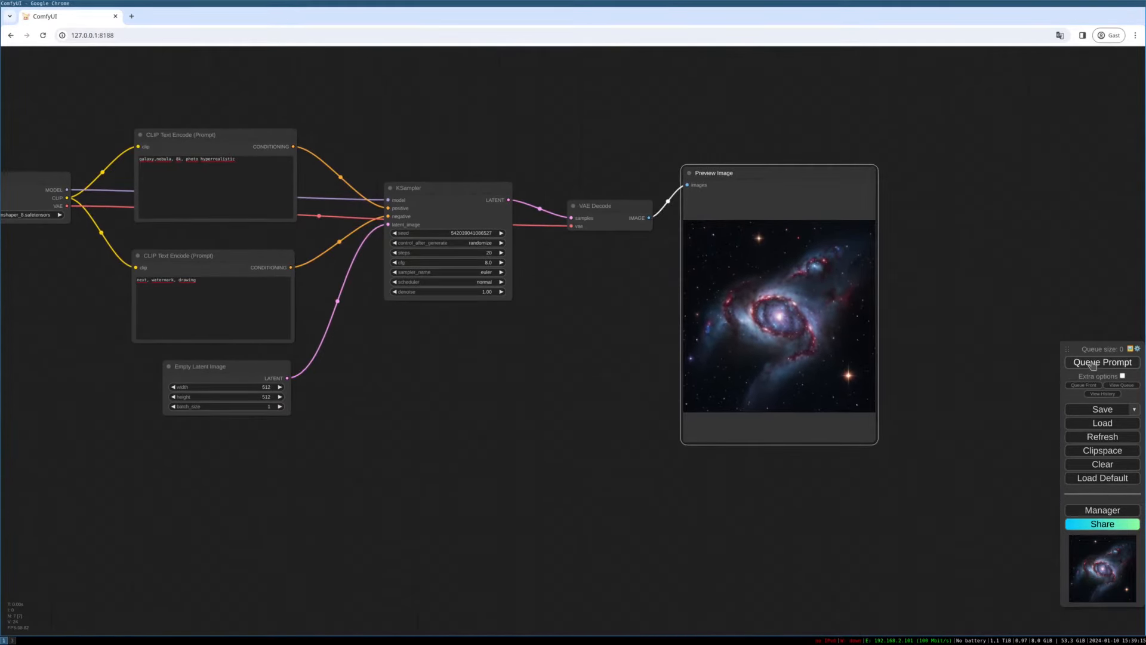
{"action": "left_click", "coordinate": [1093, 363]}
{"action": "left_click", "coordinate": [1093, 363]}
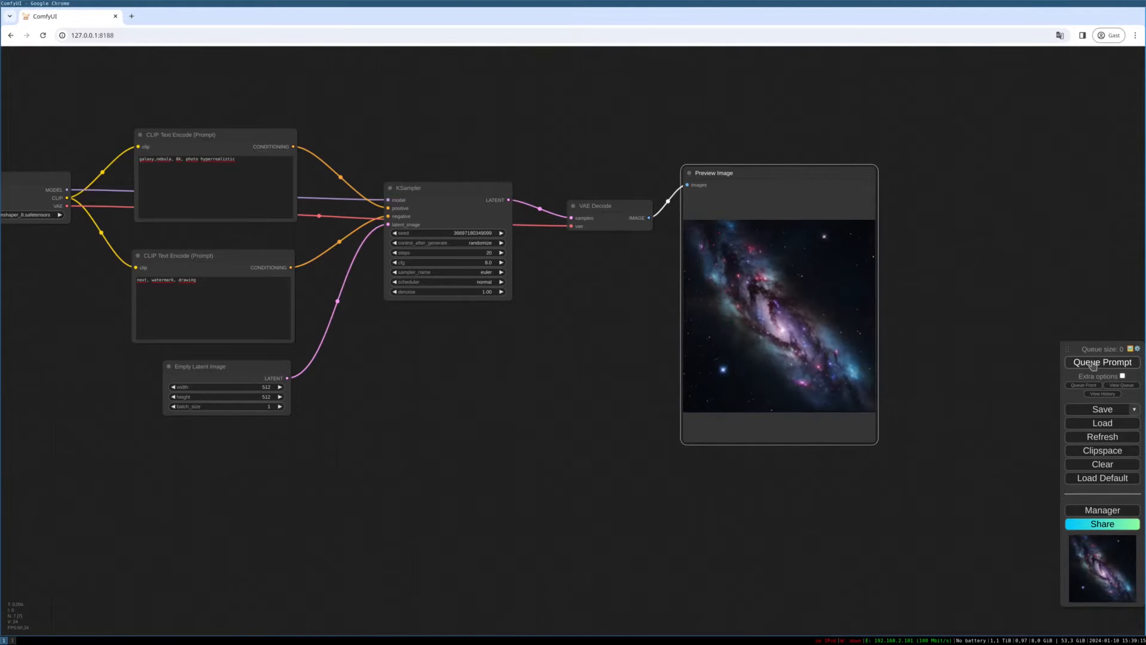
{"action": "left_click", "coordinate": [1093, 362]}
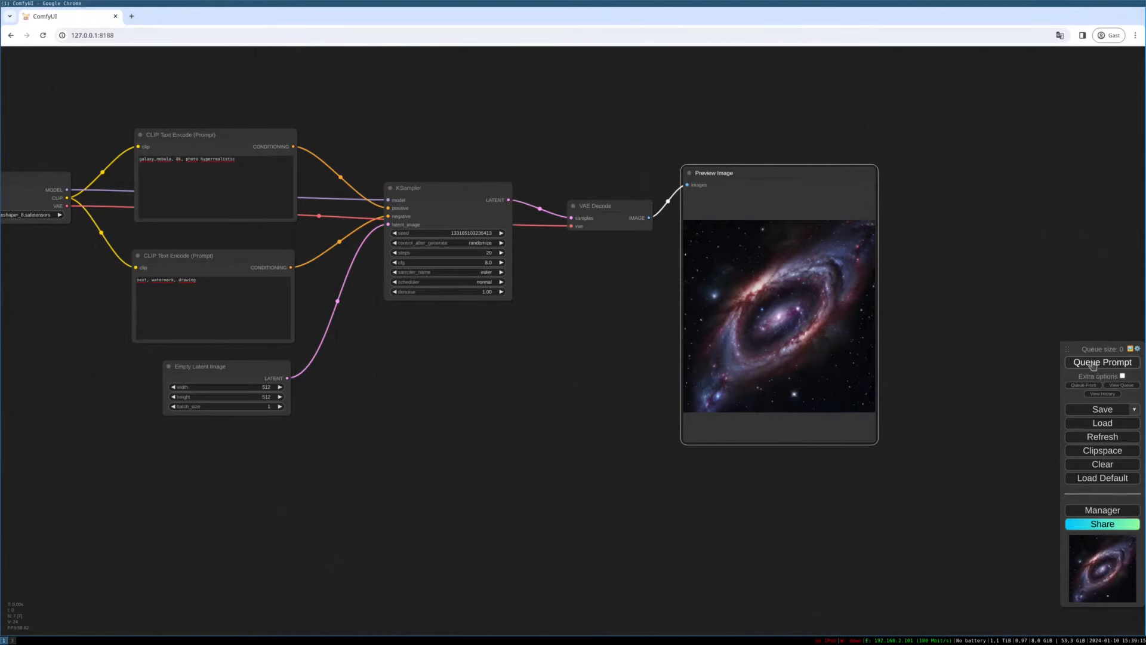
{"action": "left_click", "coordinate": [1093, 362]}
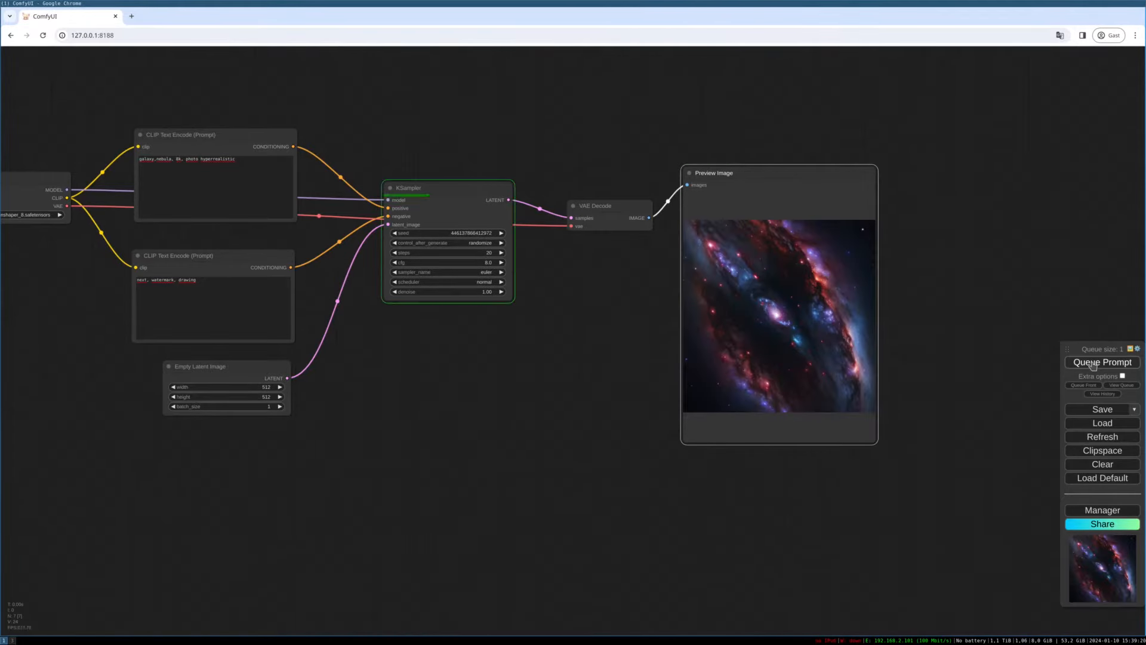
Spread out the Load Checkpoint, both prompt, KSampler, VAE Decode and Preview Image nodes for a clearer layout
{"action": "left_click_drag", "start_coordinate": [652, 359], "coordinate": [742, 353]}
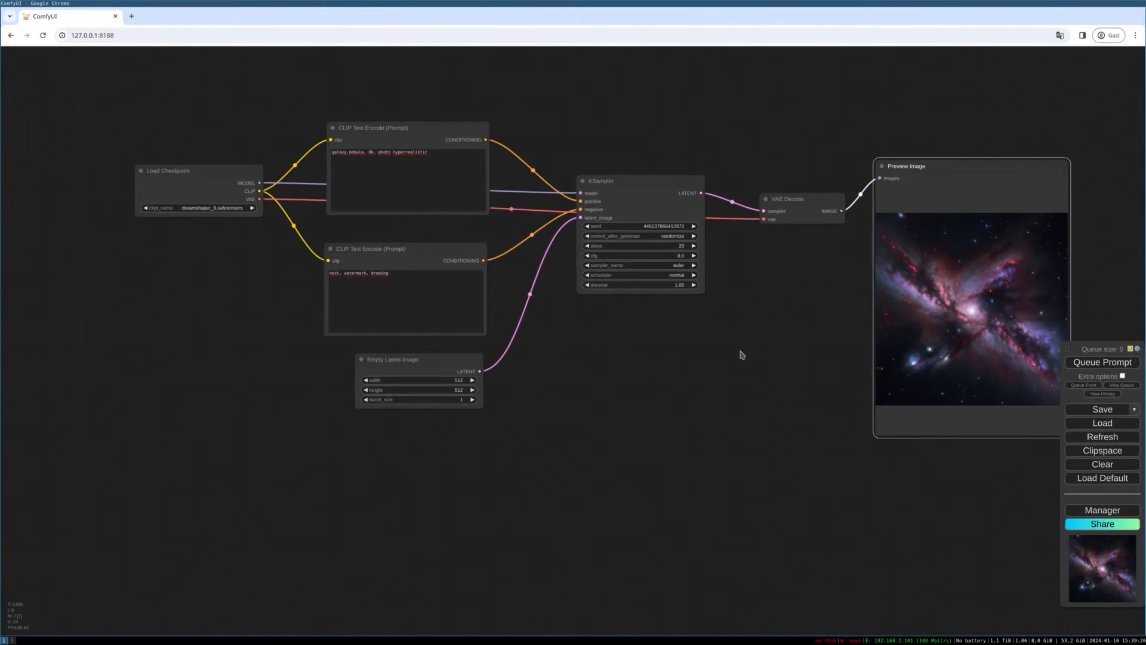
{"action": "left_click_drag", "start_coordinate": [220, 181], "coordinate": [144, 188]}
{"action": "left_click_drag", "start_coordinate": [389, 136], "coordinate": [364, 128]}
{"action": "left_click_drag", "start_coordinate": [396, 253], "coordinate": [366, 241]}
{"action": "left_click_drag", "start_coordinate": [648, 179], "coordinate": [631, 173]}
{"action": "left_click_drag", "start_coordinate": [798, 195], "coordinate": [780, 188]}
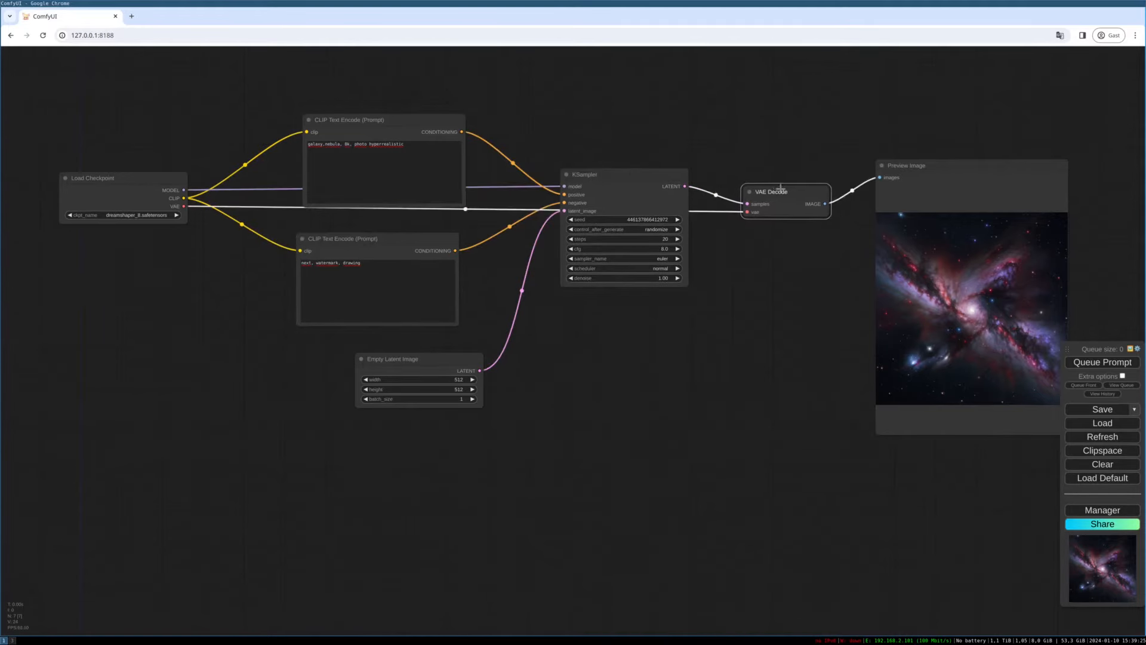
{"action": "left_click_drag", "start_coordinate": [972, 174], "coordinate": [967, 144]}
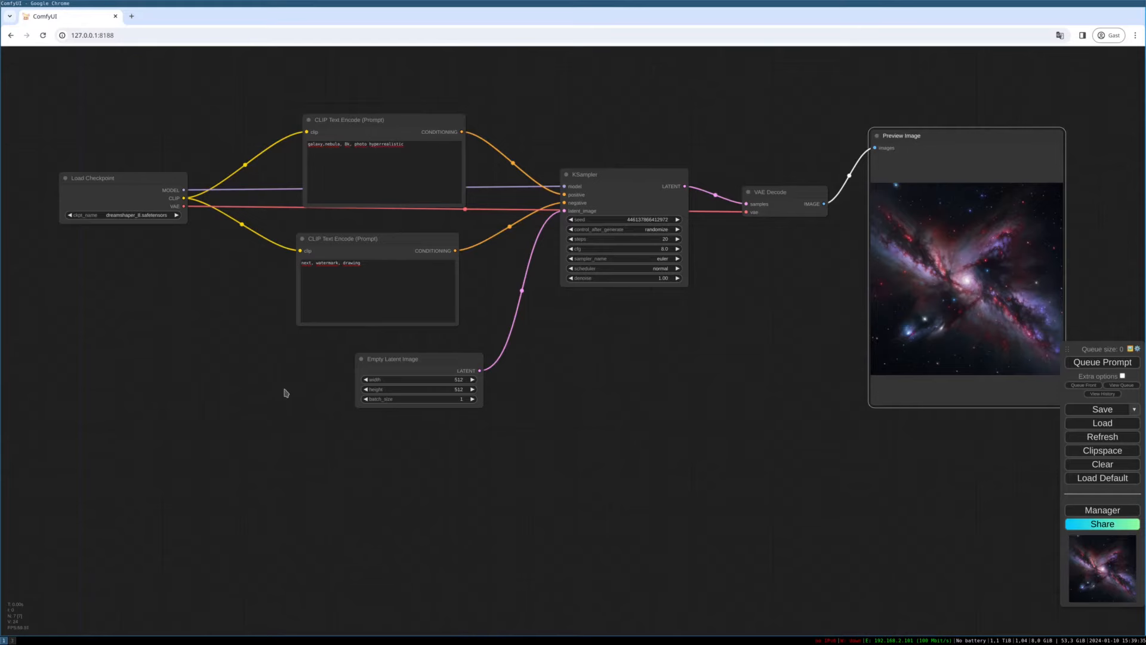
Shift the KSampler slightly toward VAE Decode and align the Empty Latent Image node closer beneath the negative prompt
{"action": "left_click", "coordinate": [627, 188]}
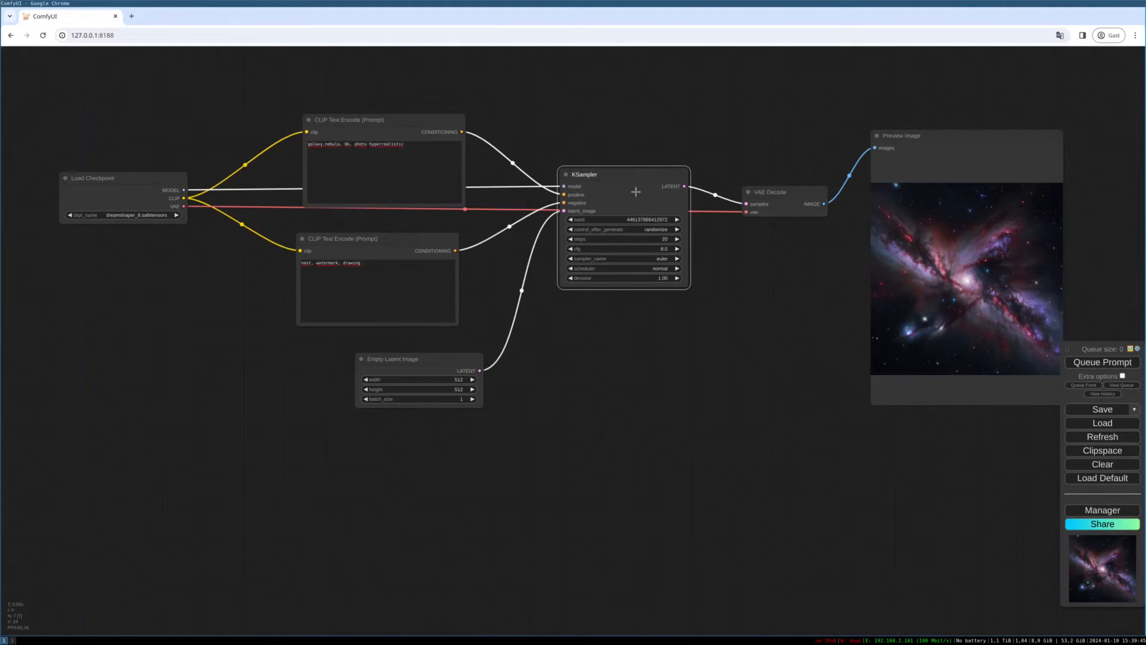
{"action": "left_click_drag", "start_coordinate": [633, 179], "coordinate": [637, 184]}
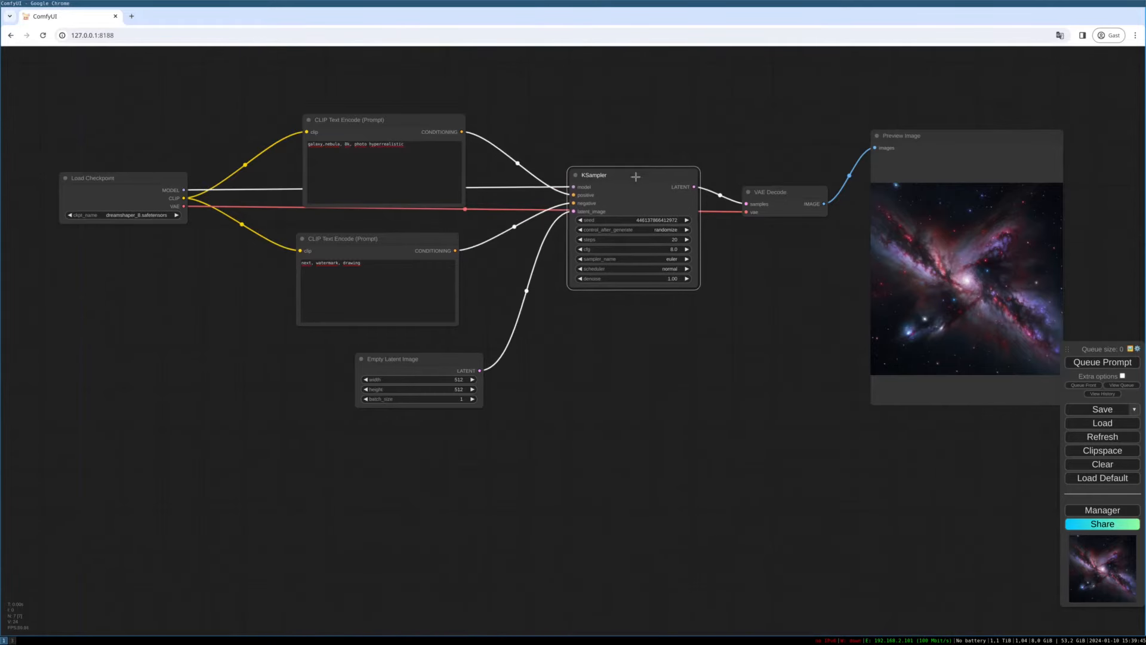
{"action": "left_click_drag", "start_coordinate": [458, 357], "coordinate": [433, 349]}
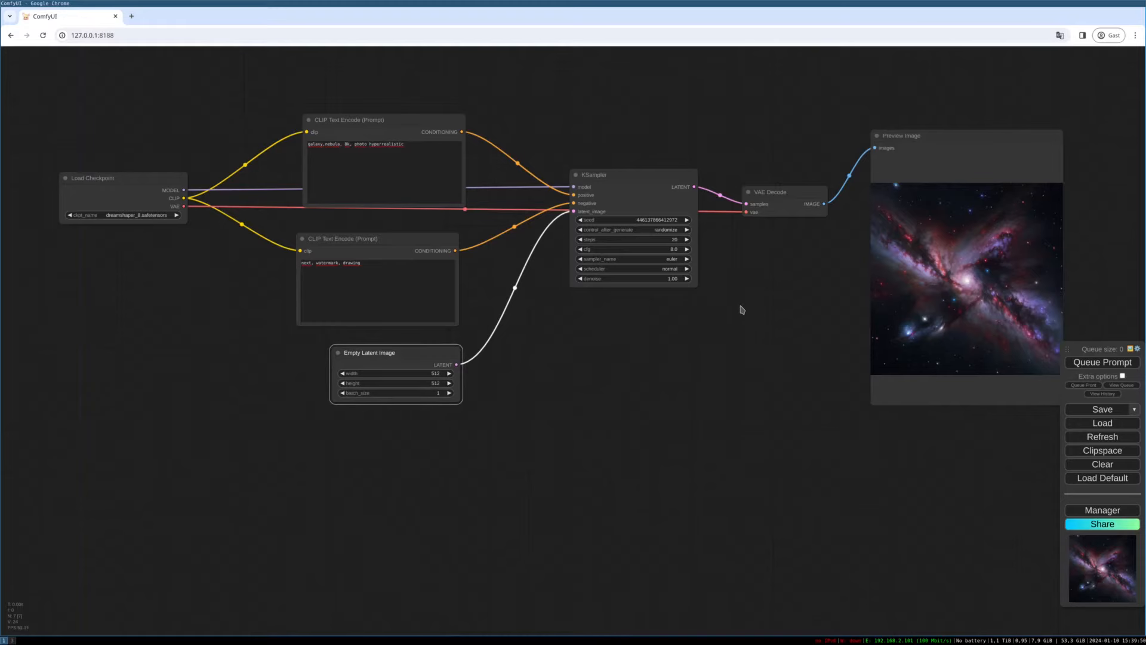
{"action": "left_click_drag", "start_coordinate": [742, 310], "coordinate": [699, 322]}
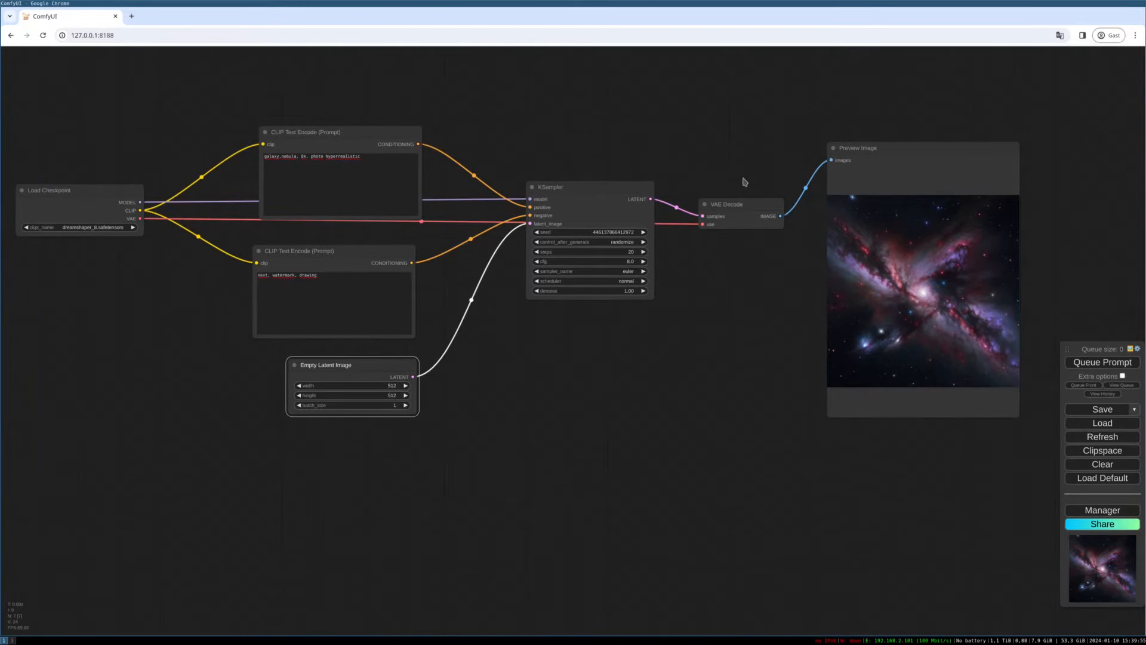
Search the Manager's custom node list for "impact" to check the Impact Pack, and close the Manager
{"action": "left_click", "coordinate": [1092, 511]}
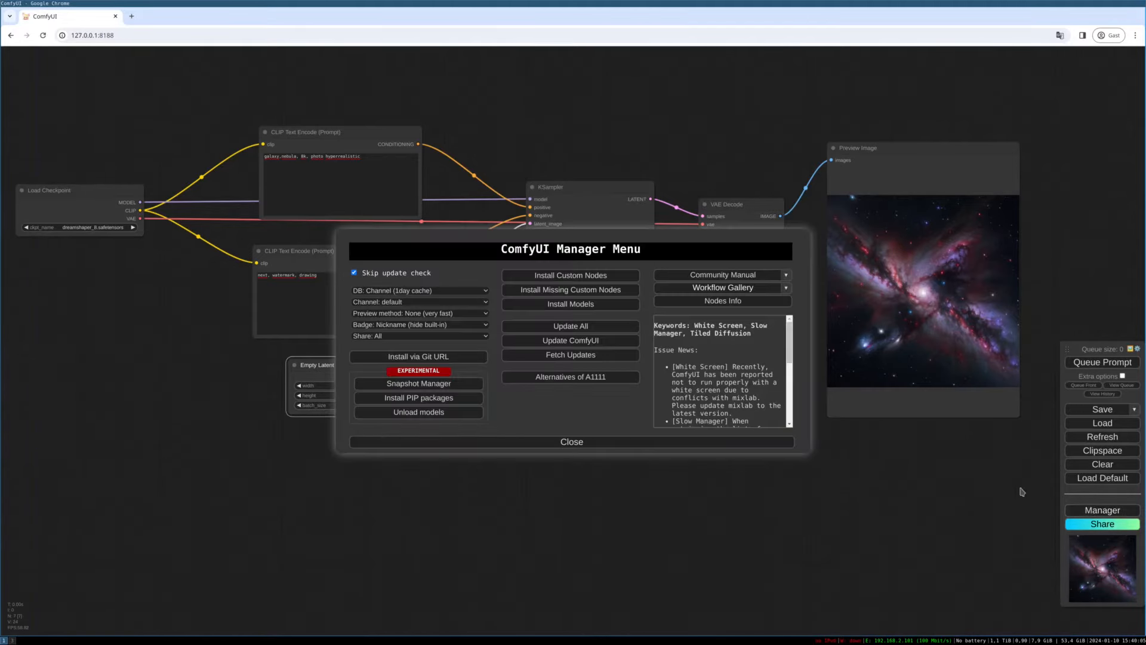
{"action": "left_click", "coordinate": [580, 276]}
{"action": "left_click", "coordinate": [930, 118]}
{"action": "type", "text": "impact"}
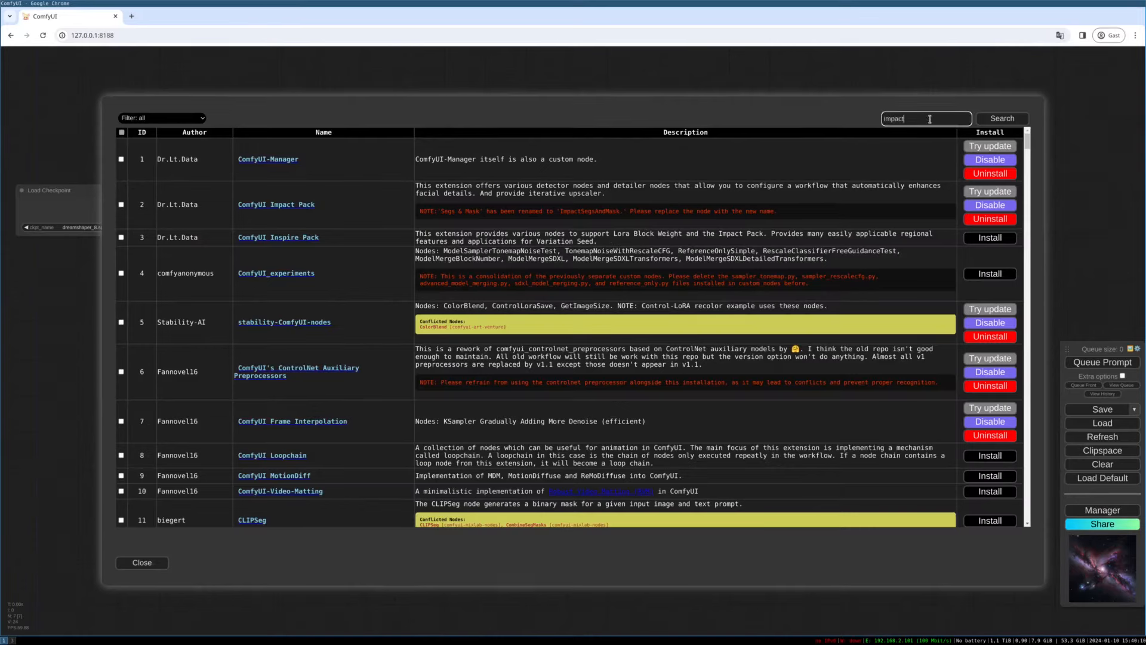
{"action": "left_click", "coordinate": [1002, 118]}
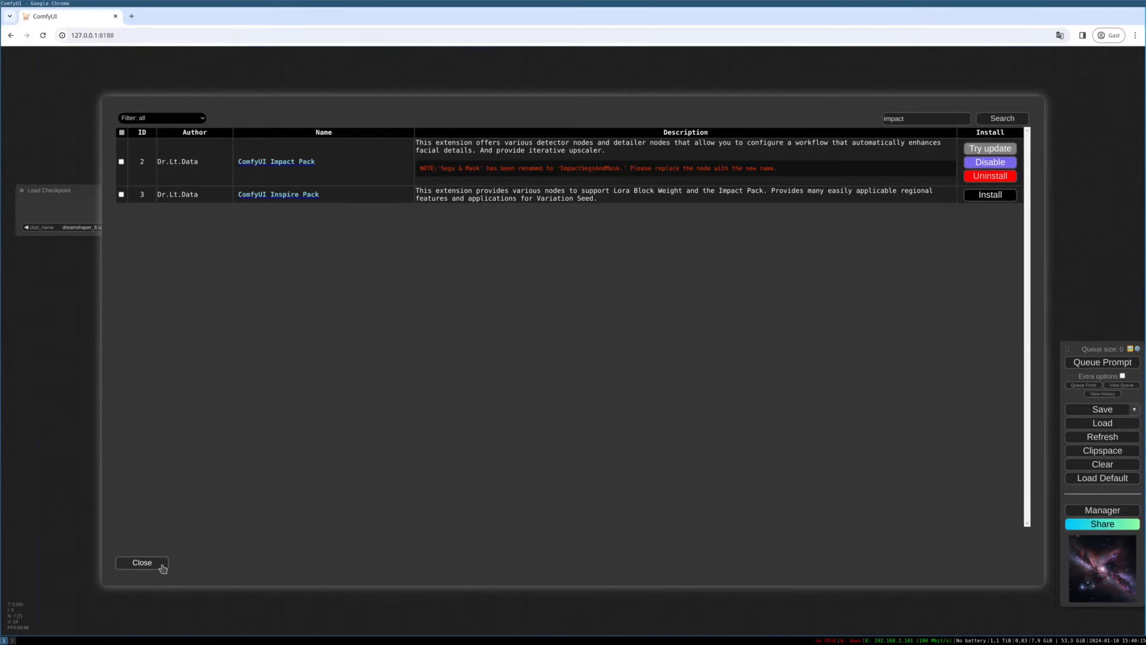
{"action": "left_click", "coordinate": [143, 563]}
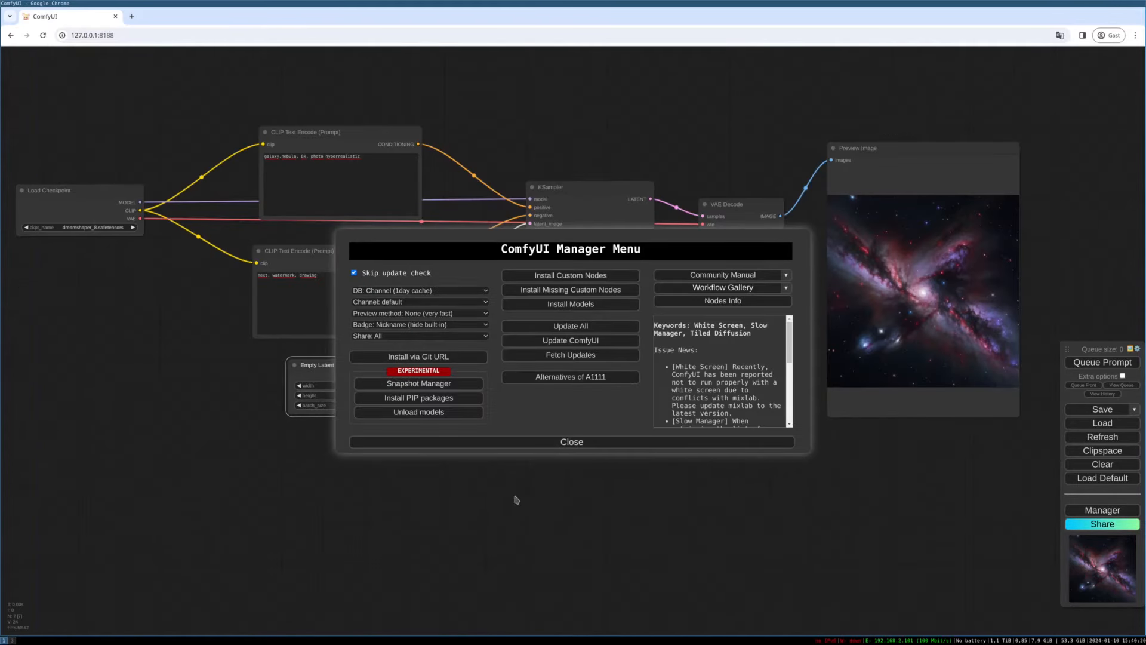
{"action": "left_click", "coordinate": [622, 443]}
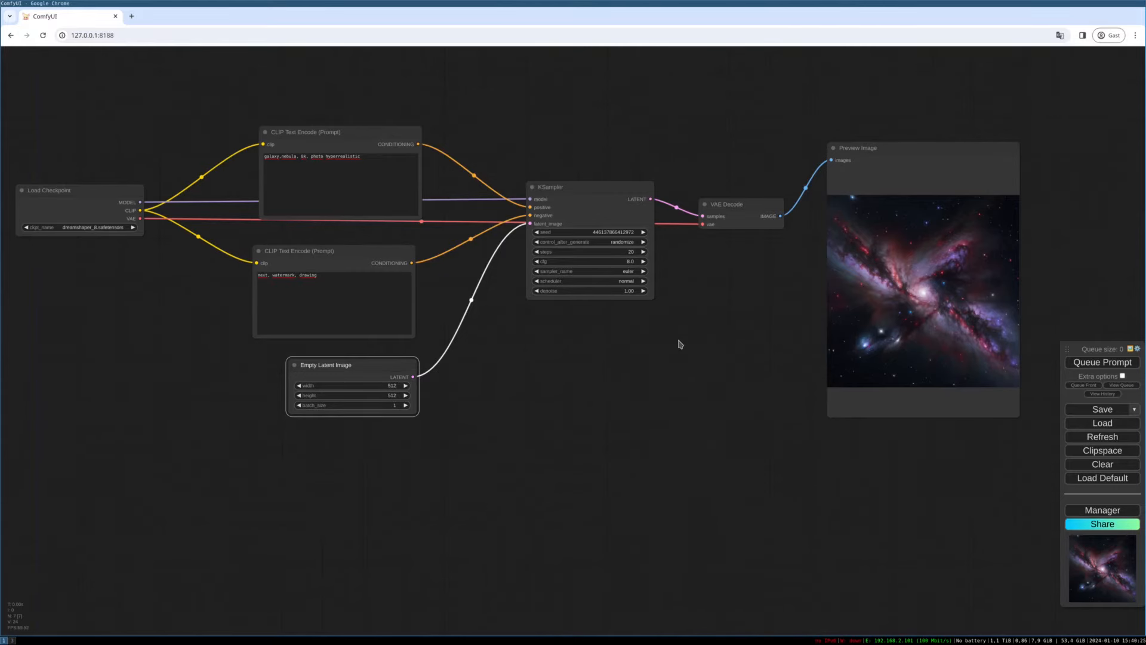
{"action": "right_click", "coordinate": [684, 307]}
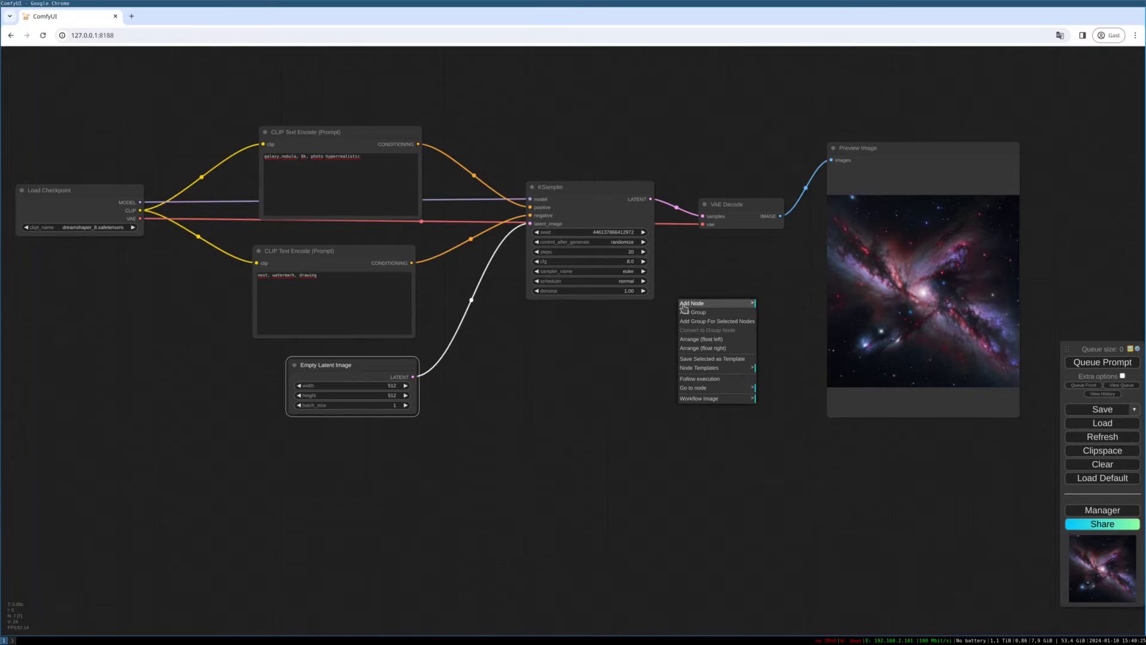
{"action": "left_click", "coordinate": [686, 304]}
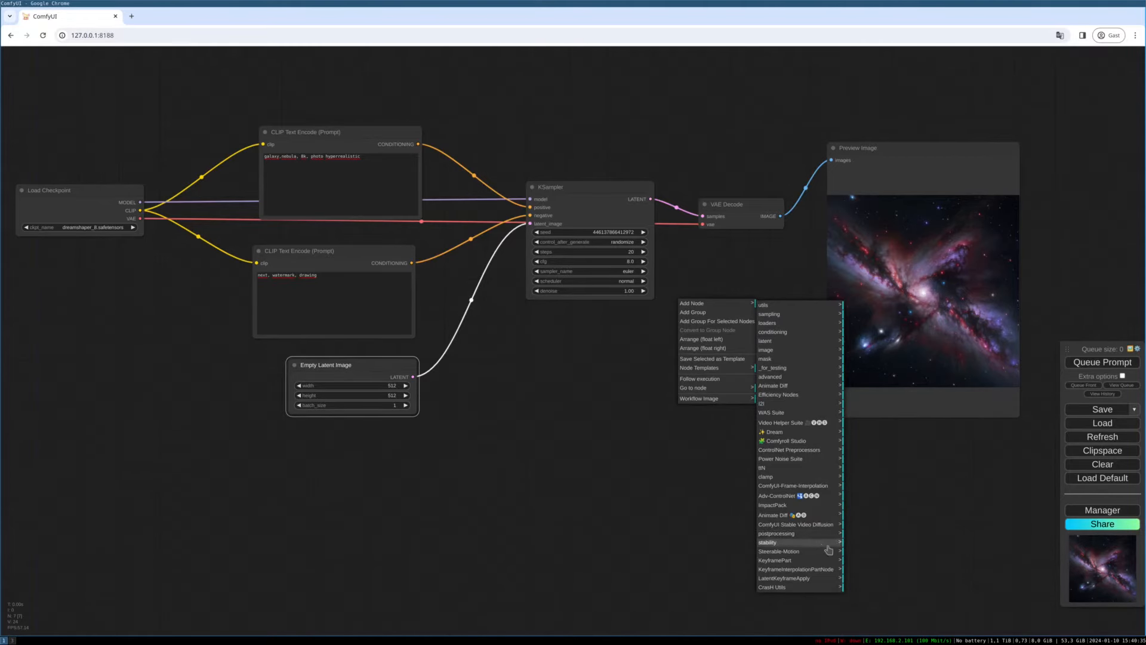
{"action": "left_click", "coordinate": [954, 522]}
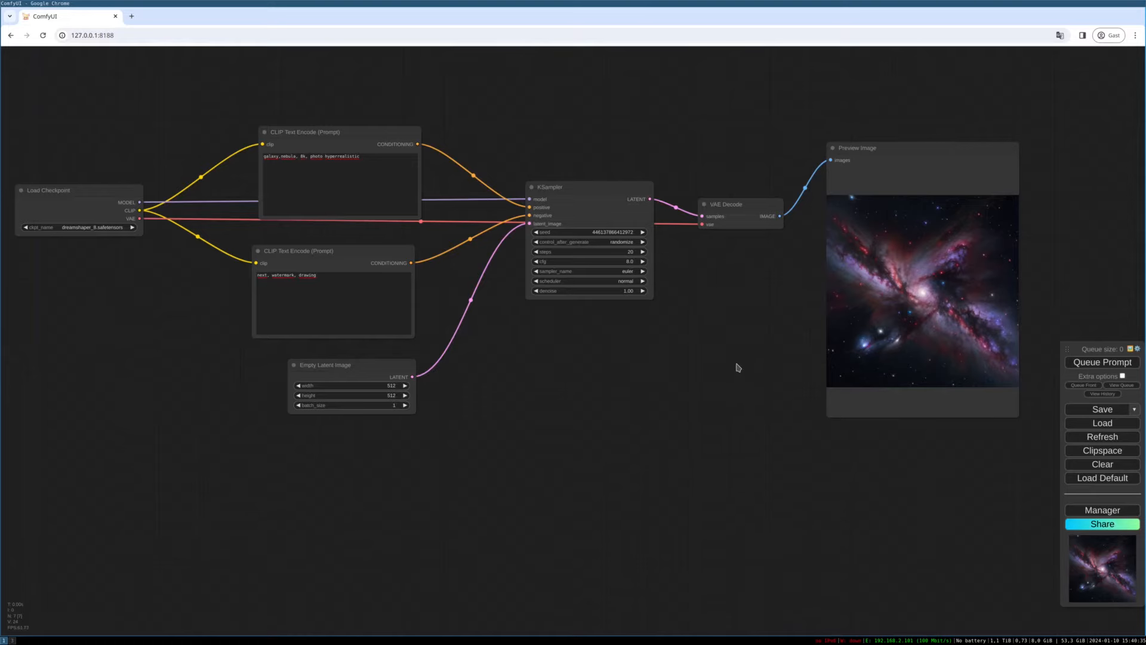
Add an Image Sender node from the Impact Pack's Util category to the workflow
{"action": "right_click", "coordinate": [733, 326]}
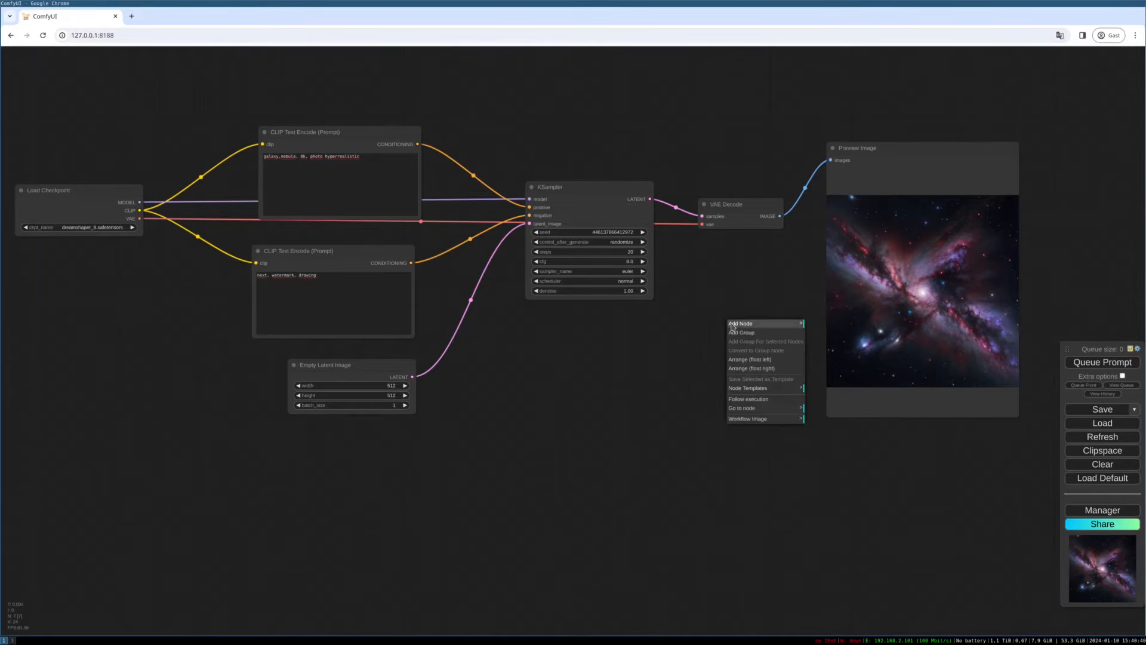
{"action": "left_click", "coordinate": [760, 325]}
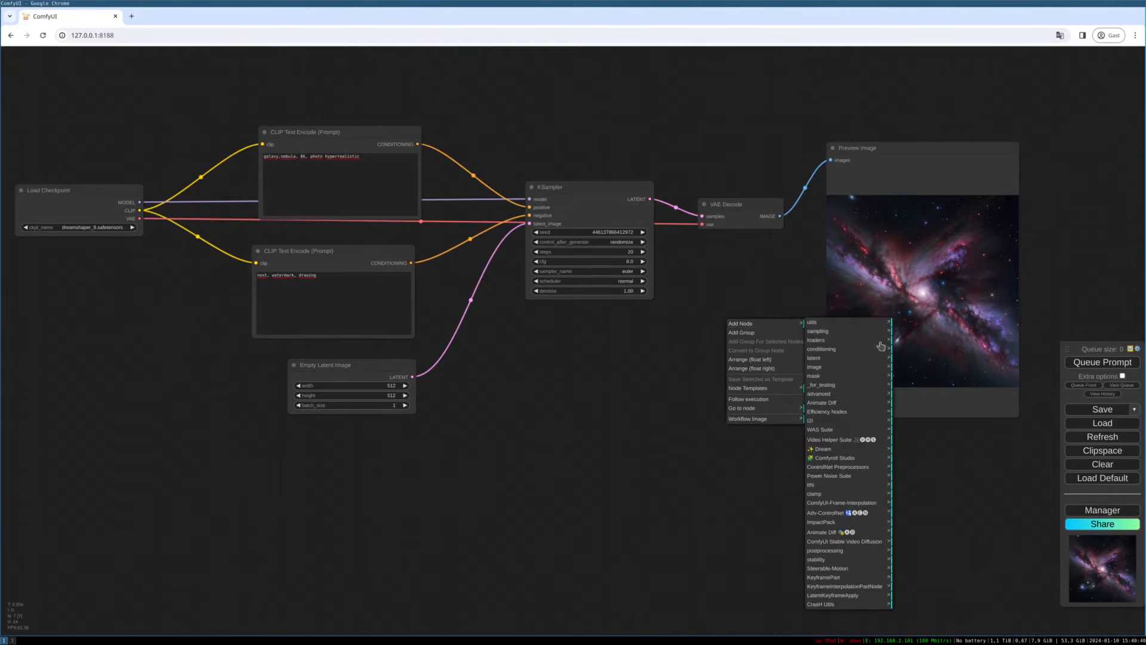
{"action": "left_click", "coordinate": [839, 523]}
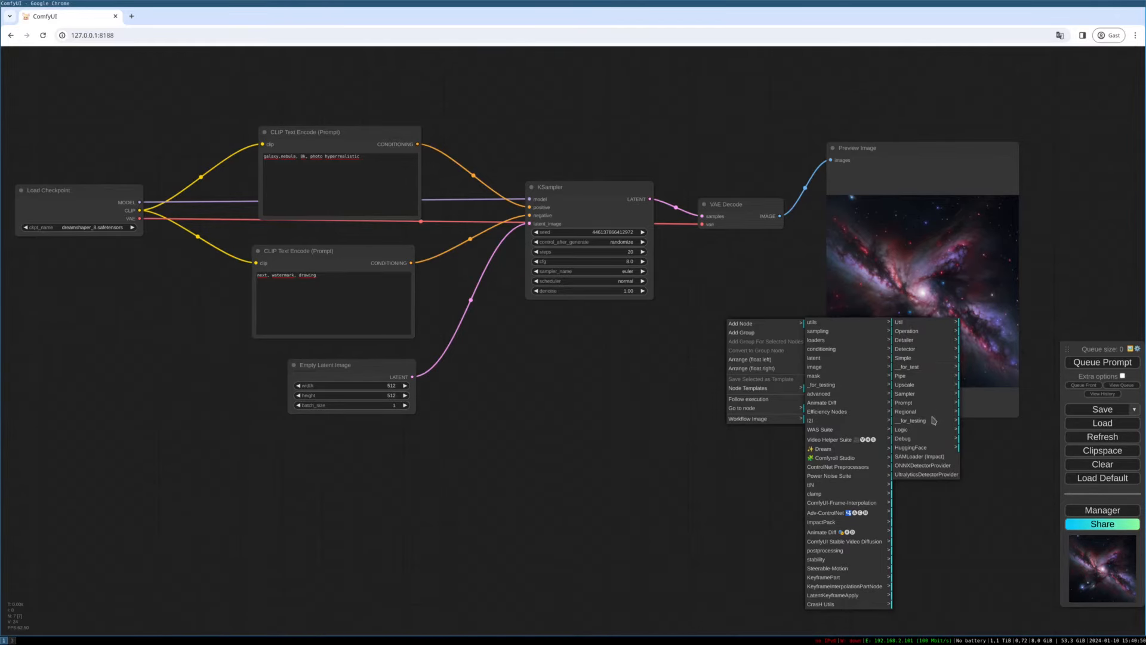
{"action": "left_click", "coordinate": [925, 326]}
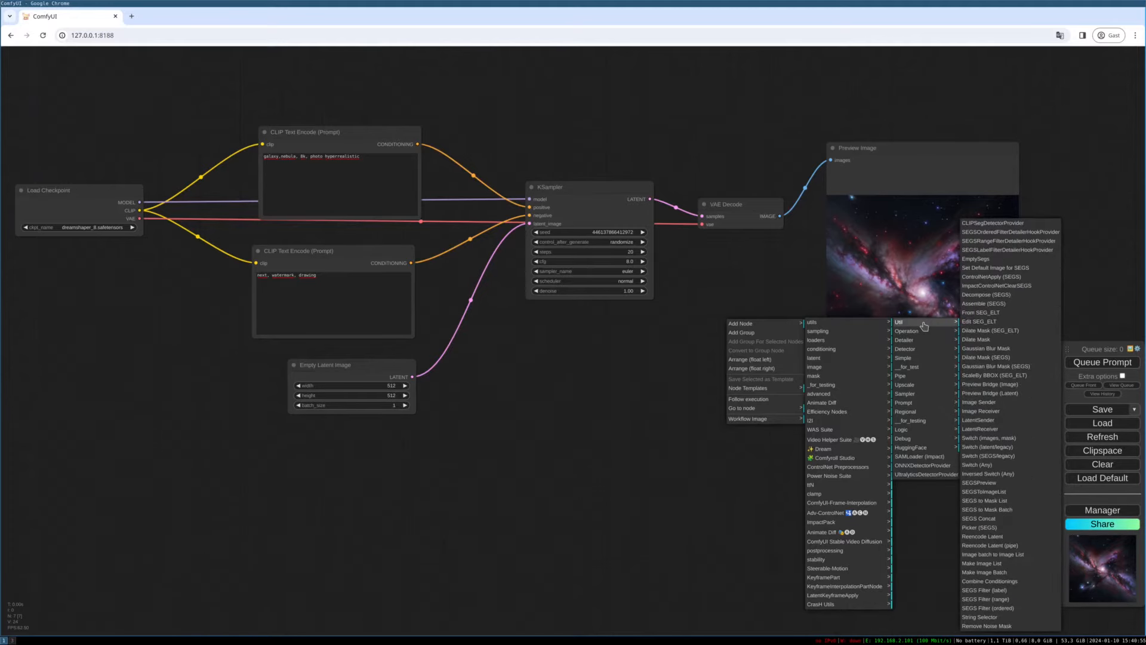
{"action": "left_click", "coordinate": [1002, 403]}
Place the Image Sender beyond the Preview Image node, feed it the VAE Decode image output, and enlarge it slightly
{"action": "left_click_drag", "start_coordinate": [751, 398], "coordinate": [573, 376]}
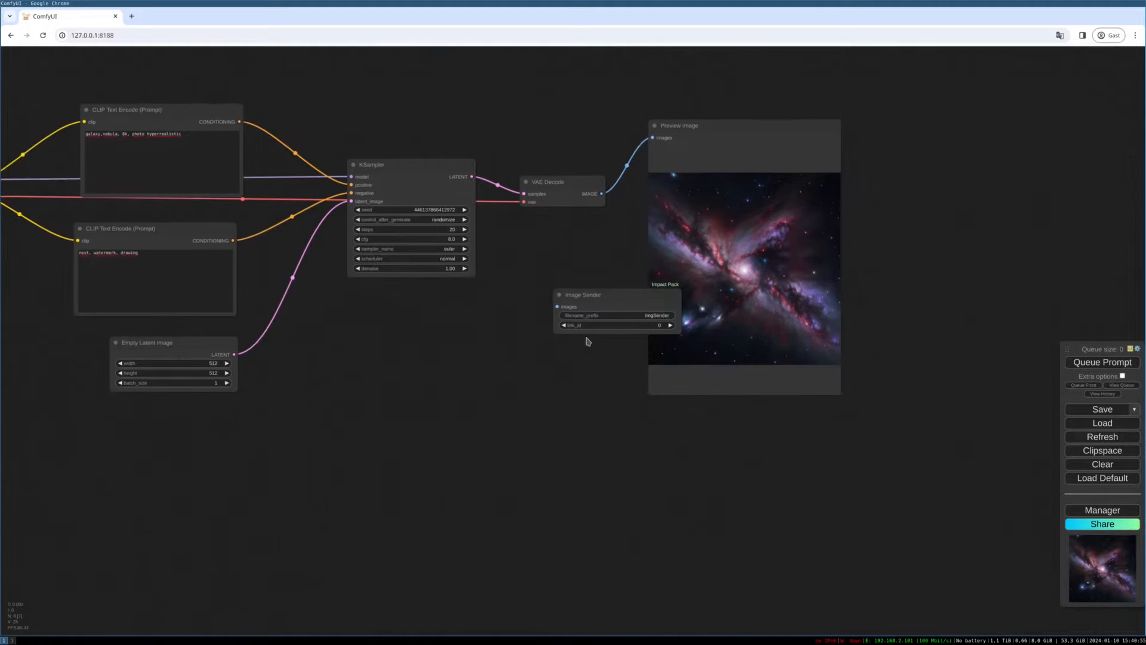
{"action": "left_click_drag", "start_coordinate": [607, 298], "coordinate": [909, 172]}
{"action": "left_click_drag", "start_coordinate": [601, 194], "coordinate": [864, 184]}
{"action": "left_click", "coordinate": [905, 173]}
{"action": "left_click_drag", "start_coordinate": [988, 215], "coordinate": [999, 229]}
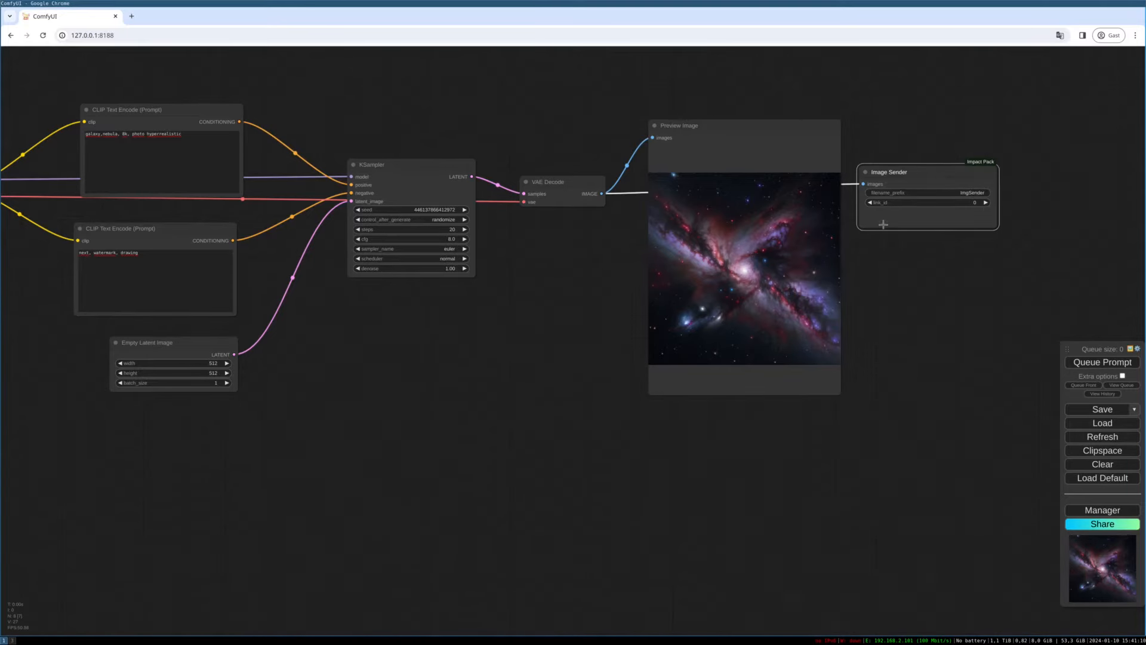
{"action": "left_click_drag", "start_coordinate": [217, 443], "coordinate": [289, 426]}
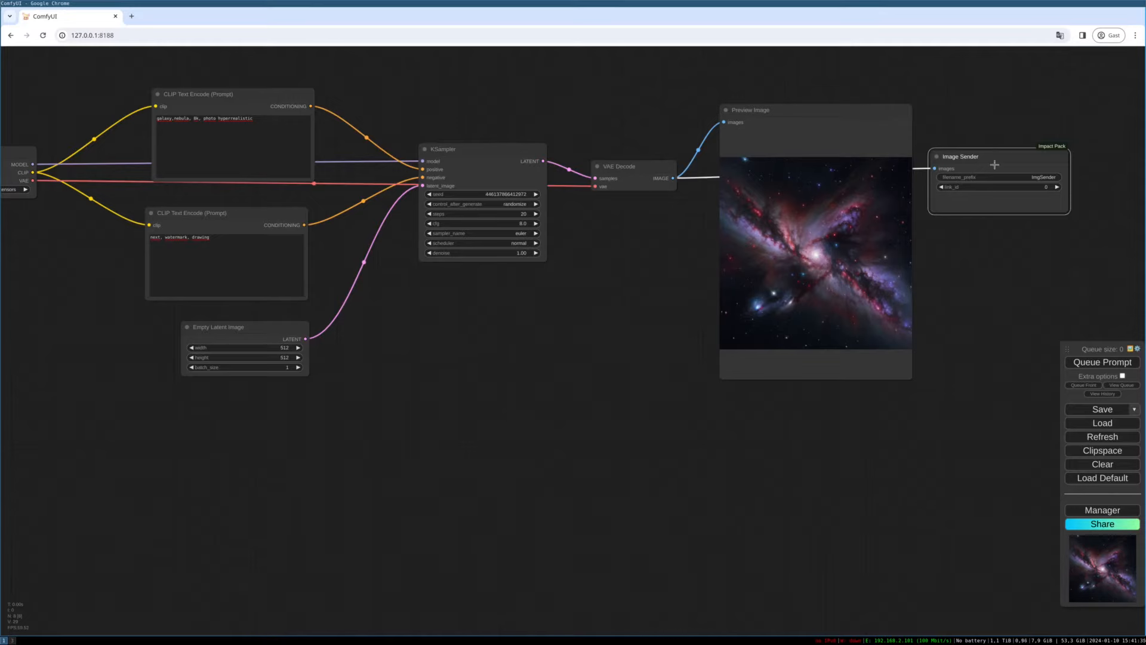
{"action": "right_click", "coordinate": [212, 399]}
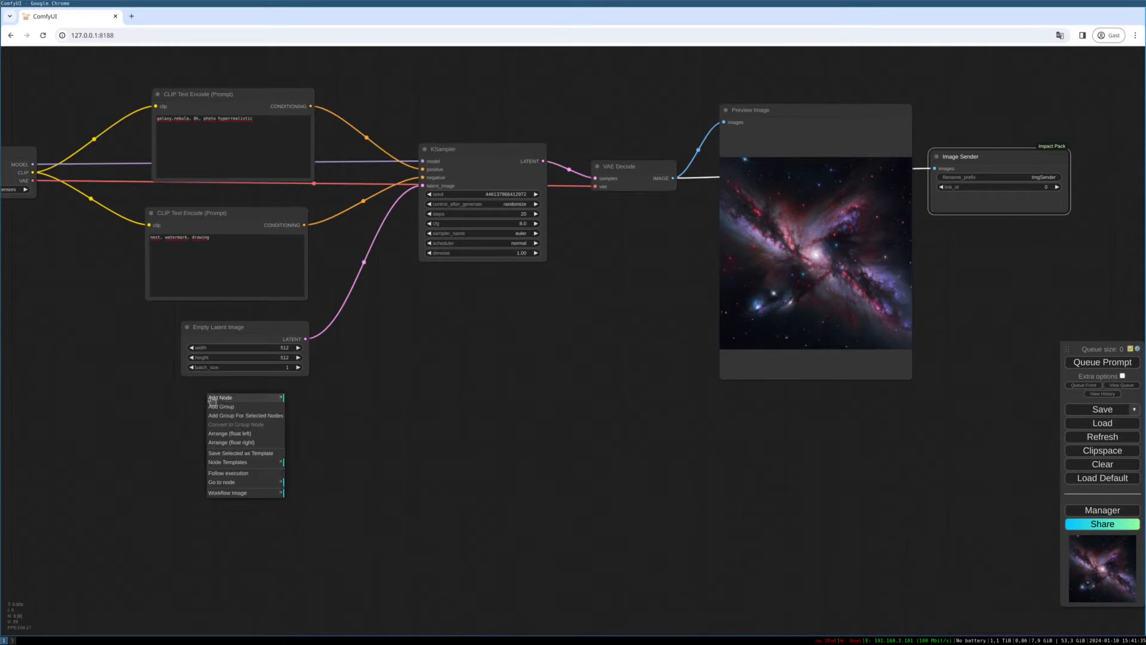
{"action": "left_click", "coordinate": [220, 398]}
{"action": "left_click", "coordinate": [294, 388]}
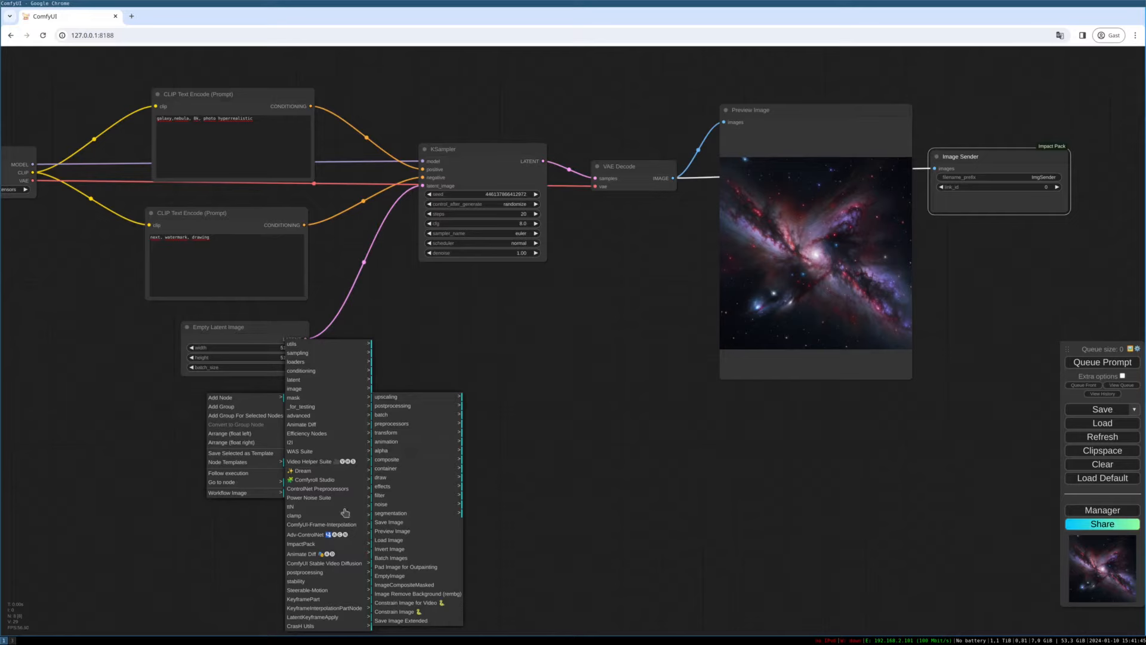
{"action": "left_click", "coordinate": [564, 487]}
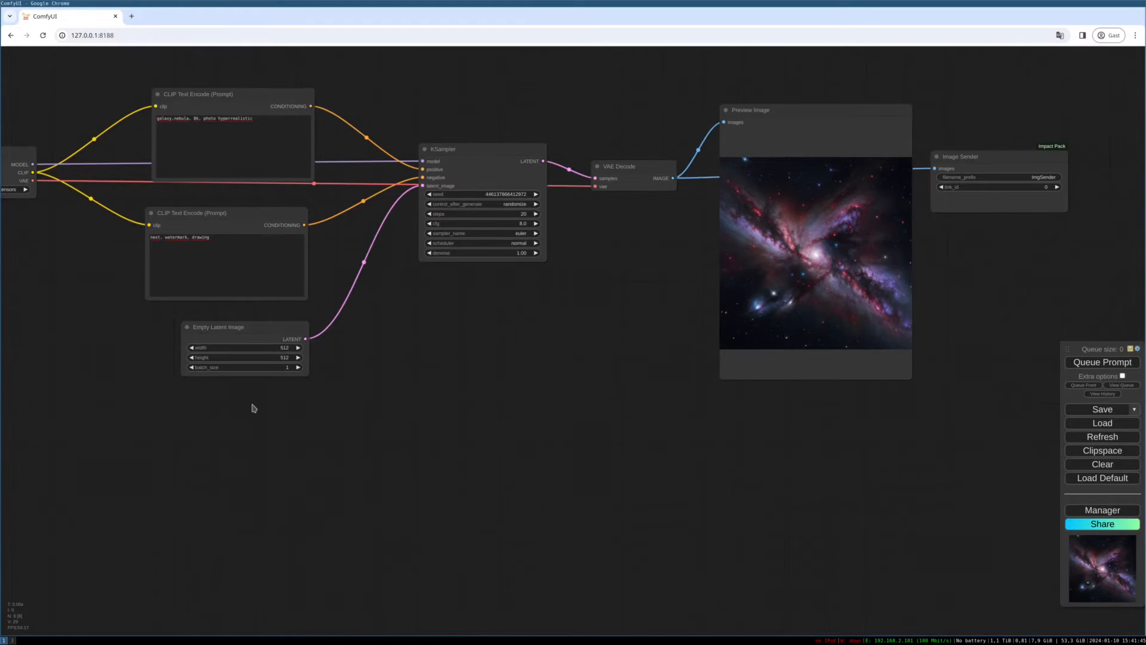
Add an Image Receiver node from the Impact Pack's Util category and place it beneath the Empty Latent Image node
{"action": "right_click", "coordinate": [253, 407]}
{"action": "left_click", "coordinate": [263, 406]}
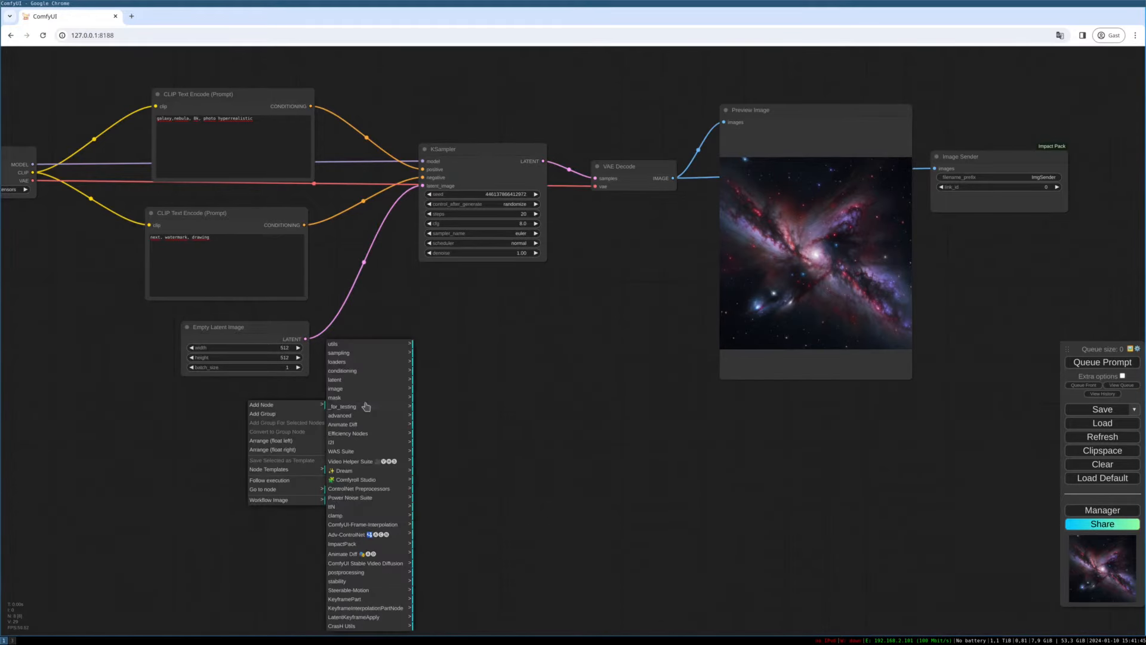
{"action": "left_click", "coordinate": [369, 546]}
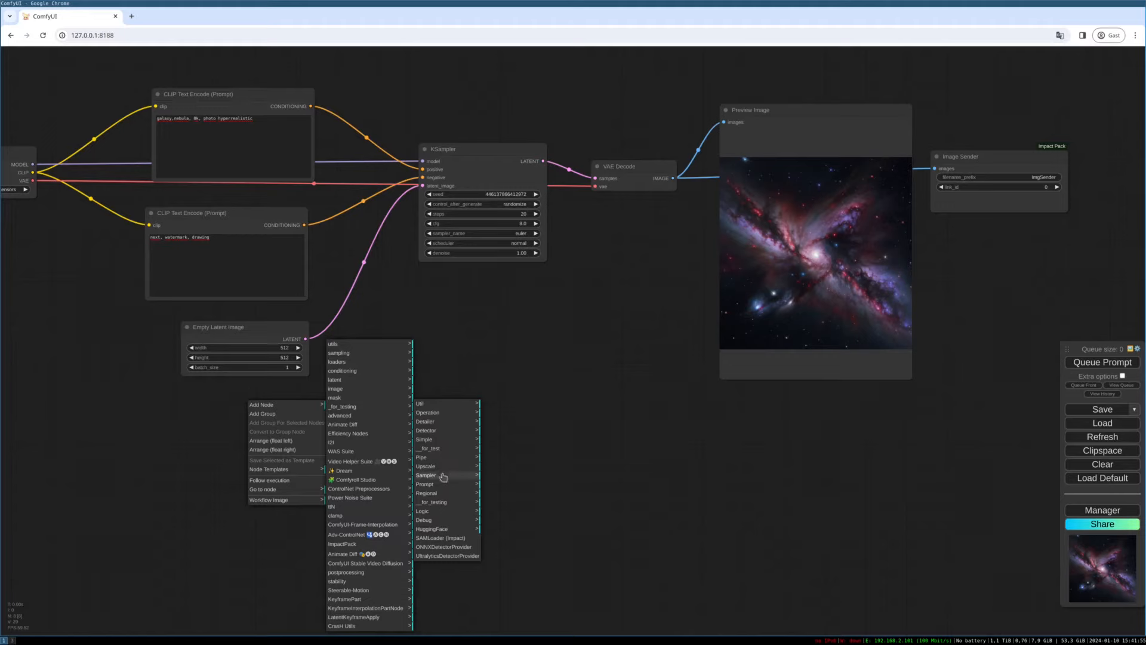
{"action": "left_click", "coordinate": [456, 405]}
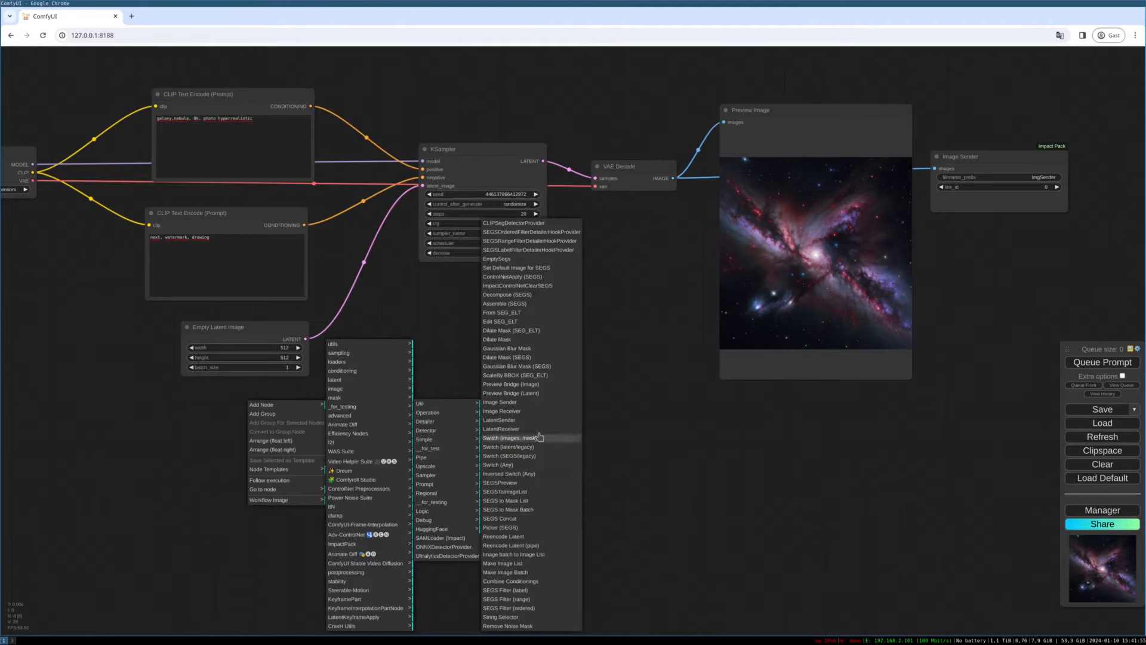
{"action": "left_click", "coordinate": [533, 417]}
{"action": "left_click_drag", "start_coordinate": [340, 412], "coordinate": [284, 412]}
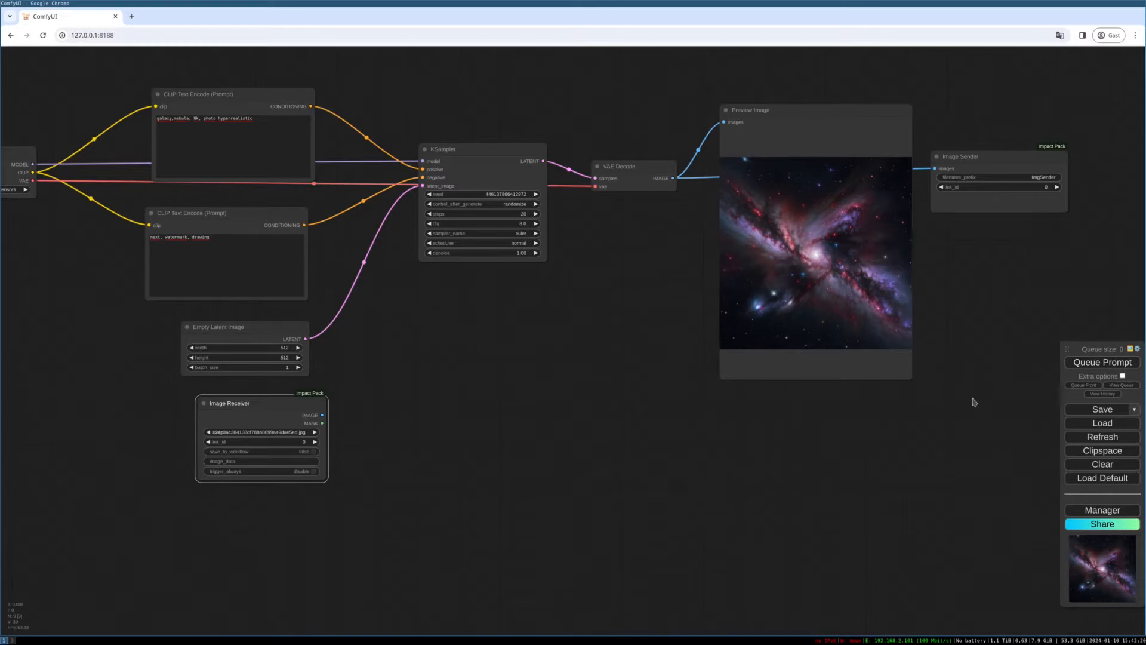
Queue the prompt once and enlarge the Image Receiver node to give its image preview more room
{"action": "left_click", "coordinate": [1117, 365]}
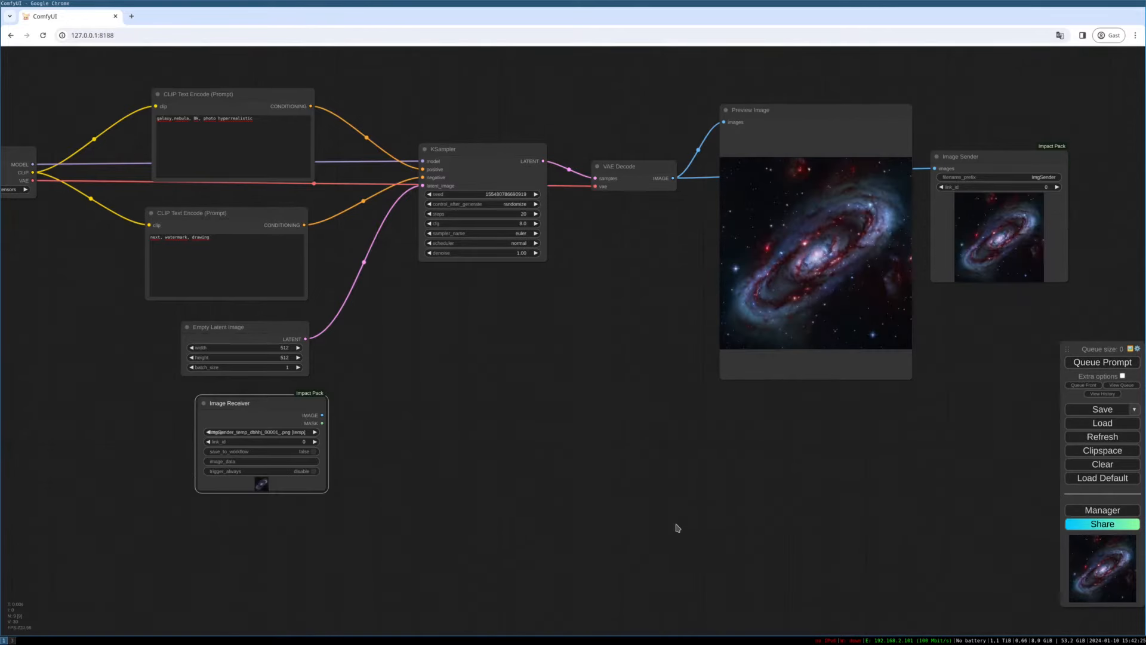
{"action": "left_click_drag", "start_coordinate": [326, 490], "coordinate": [403, 615]}
Create a VAE Encode node from the Image Receiver's image output, linking it to the pixels input
{"action": "left_click_drag", "start_coordinate": [337, 406], "coordinate": [380, 371]}
{"action": "left_click", "coordinate": [267, 372]}
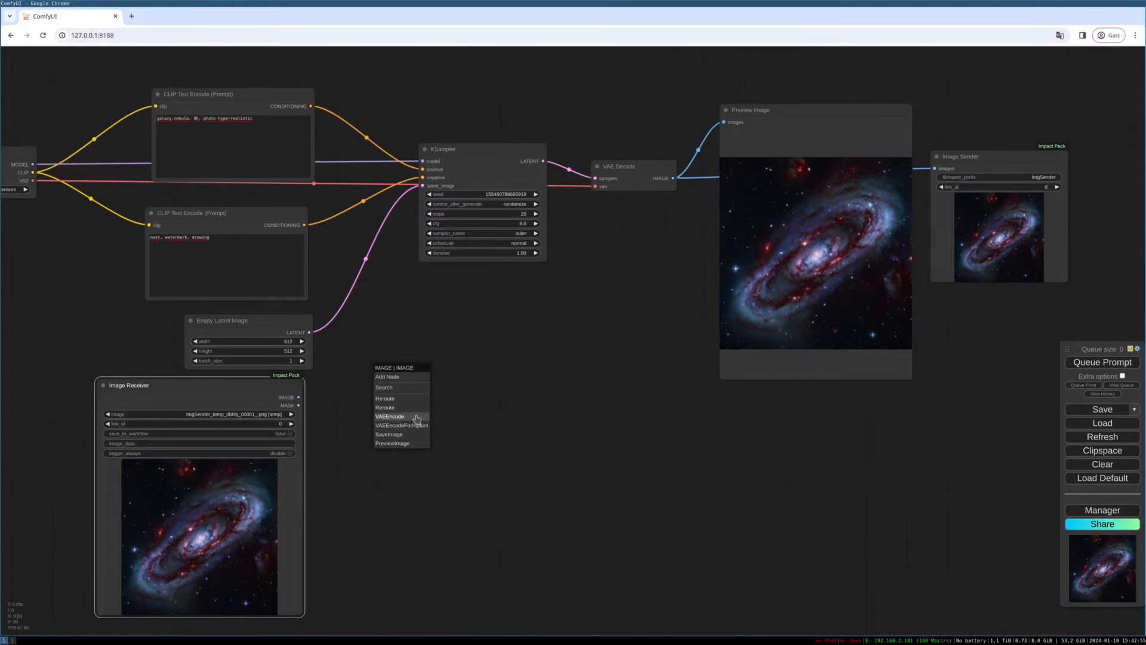
{"action": "left_click", "coordinate": [416, 417]}
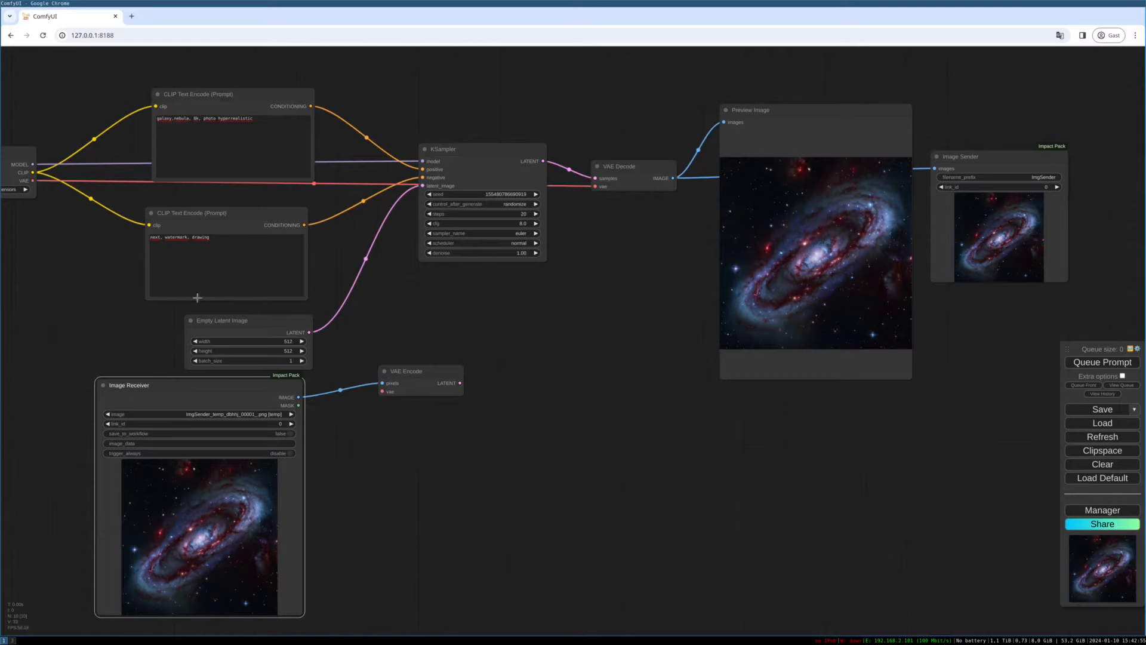
{"action": "left_click", "coordinate": [424, 377]}
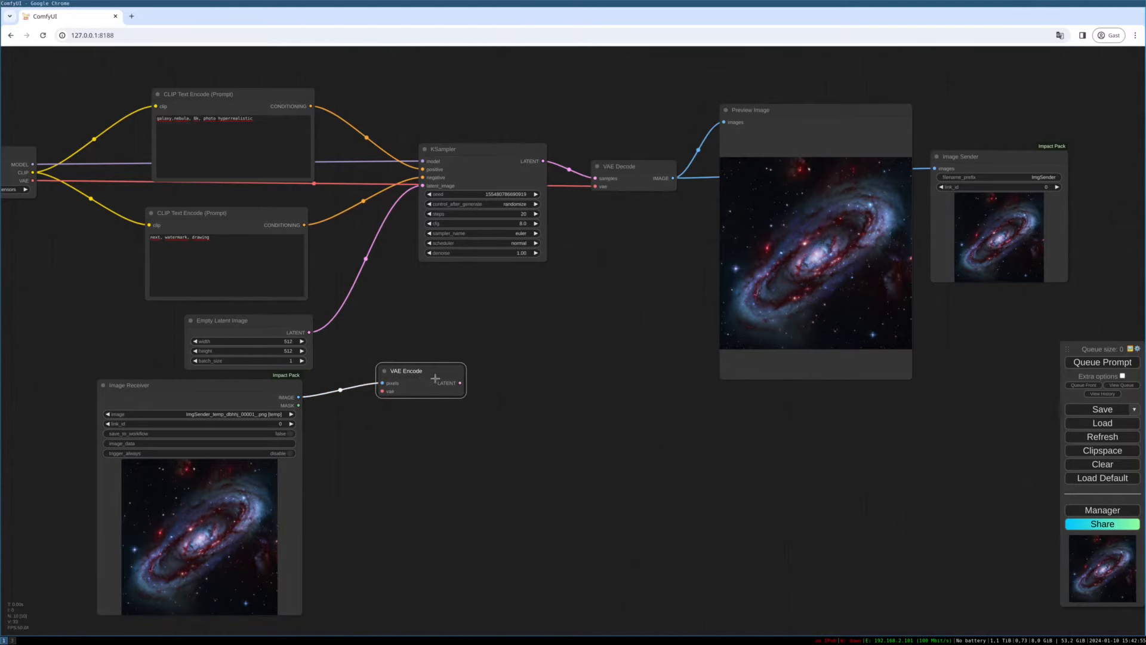
Connect the checkpoint's VAE to VAE Encode and its latent output to the KSampler's latent_image, adjusting both nodes' positions
{"action": "left_click_drag", "start_coordinate": [33, 180], "coordinate": [383, 392]}
{"action": "left_click_drag", "start_coordinate": [460, 382], "coordinate": [427, 186]}
{"action": "left_click_drag", "start_coordinate": [483, 146], "coordinate": [507, 154]}
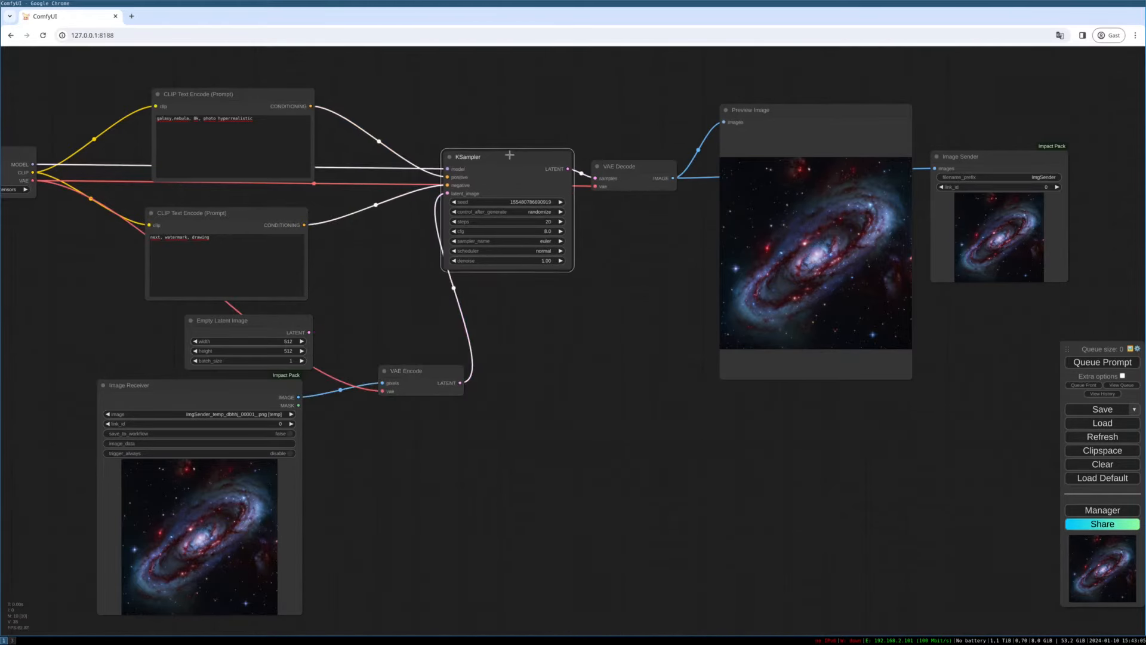
{"action": "left_click_drag", "start_coordinate": [430, 382], "coordinate": [402, 380]}
Delete the Empty Latent Image node and rearrange the Image Receiver and VAE Encode nodes below the checkpoint and negative prompt
{"action": "left_click_drag", "start_coordinate": [435, 336], "coordinate": [764, 316]}
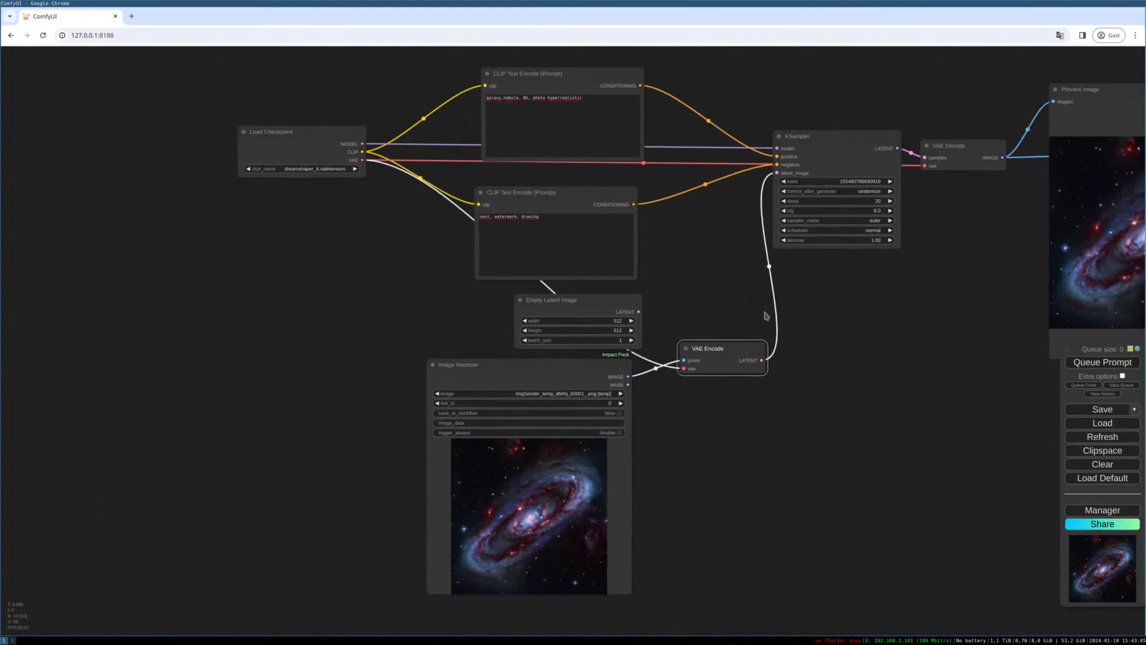
{"action": "left_click_drag", "start_coordinate": [591, 304], "coordinate": [336, 296]}
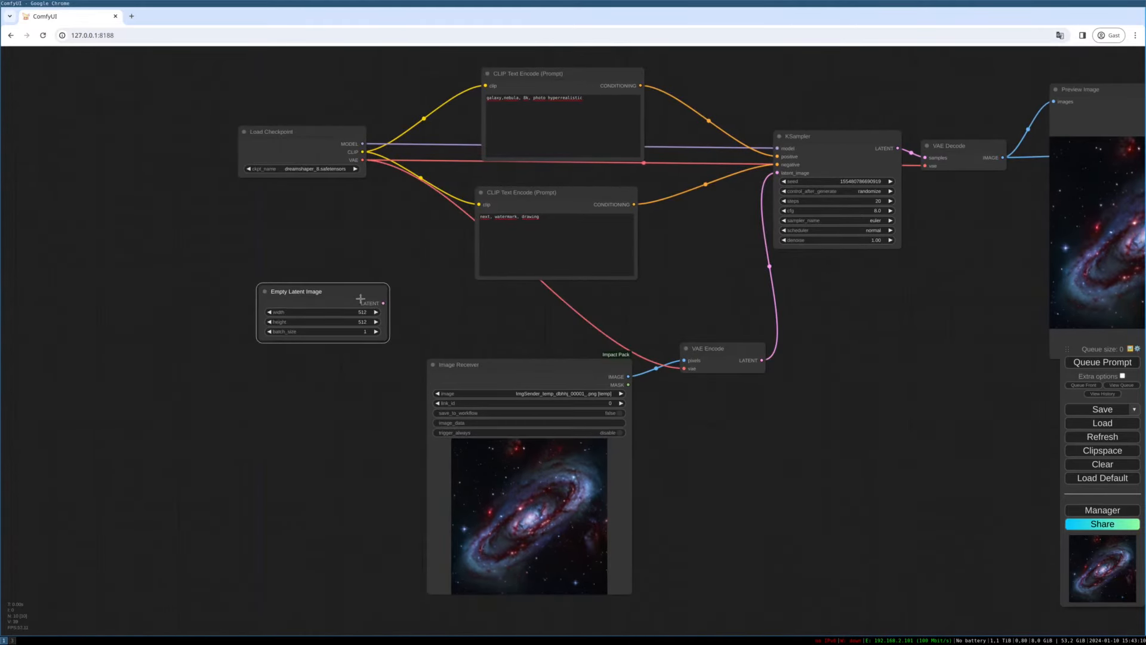
{"action": "key", "text": "Delete"}
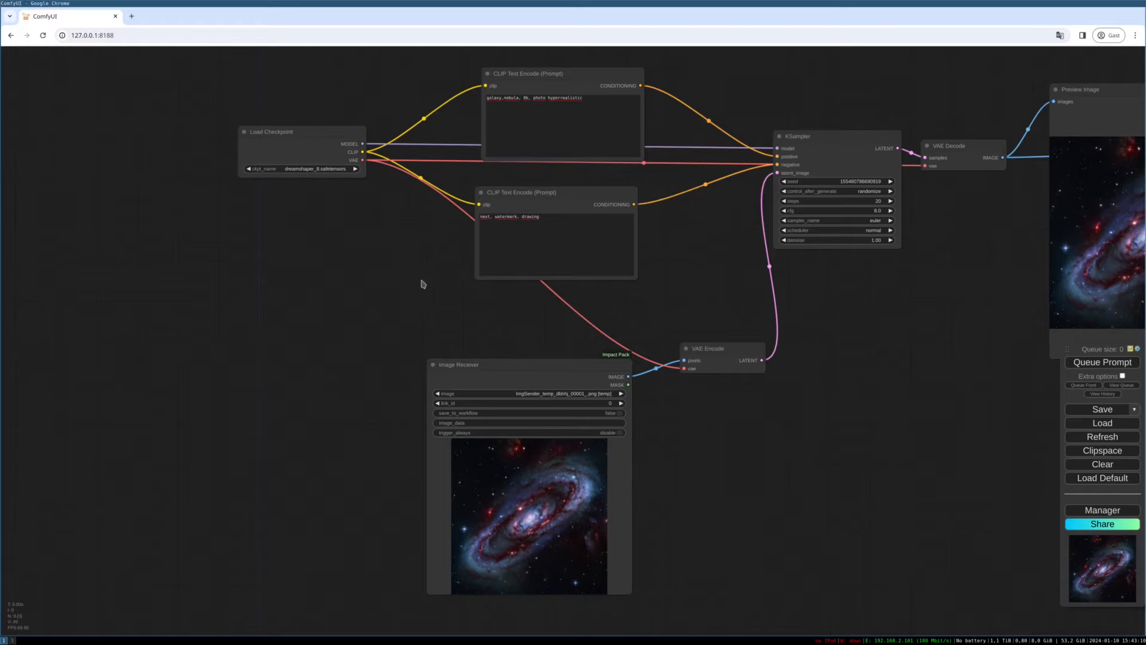
{"action": "left_click_drag", "start_coordinate": [504, 364], "coordinate": [272, 350]}
{"action": "left_click_drag", "start_coordinate": [728, 353], "coordinate": [552, 351]}
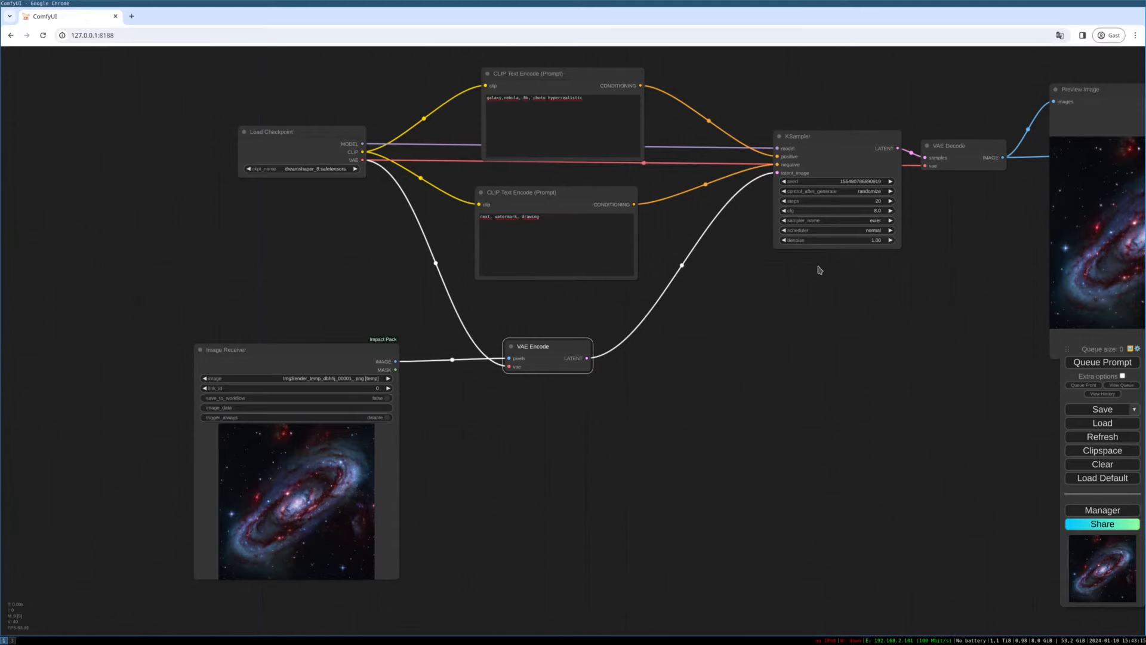
Set the KSampler's denoise to 0.50 and nudge the VAE Encode and Image Receiver nodes slightly upward
{"action": "left_click", "coordinate": [867, 241]}
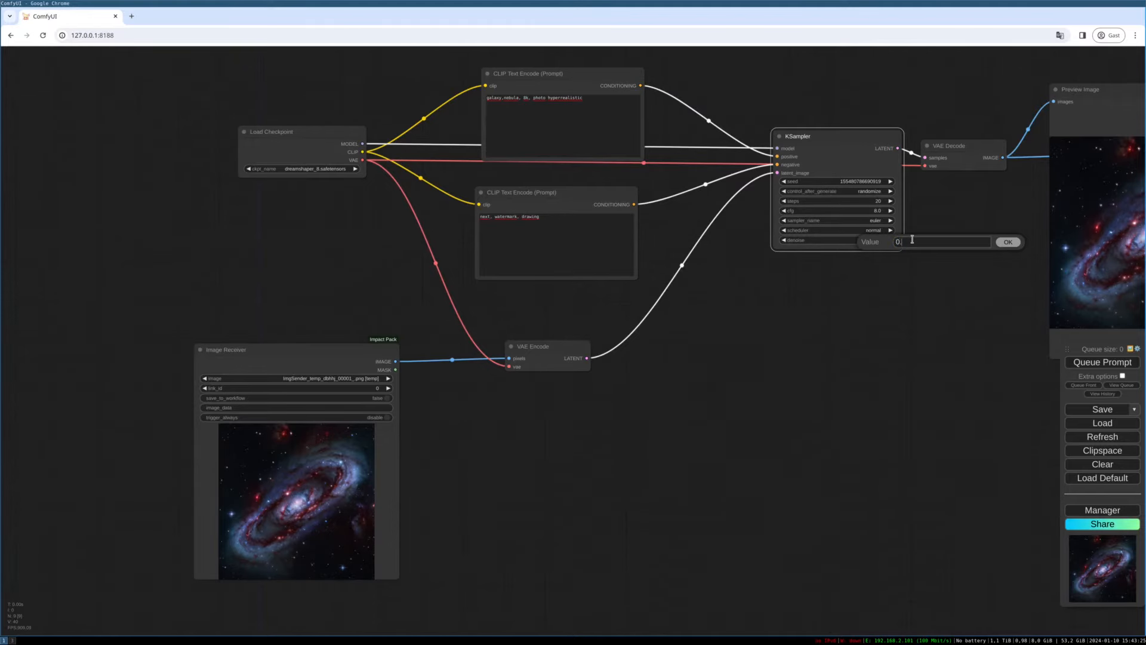
{"action": "type", "text": "0.50"}
{"action": "left_click", "coordinate": [1007, 243]}
{"action": "left_click_drag", "start_coordinate": [550, 364], "coordinate": [561, 350]}
{"action": "left_click_drag", "start_coordinate": [340, 353], "coordinate": [346, 337]}
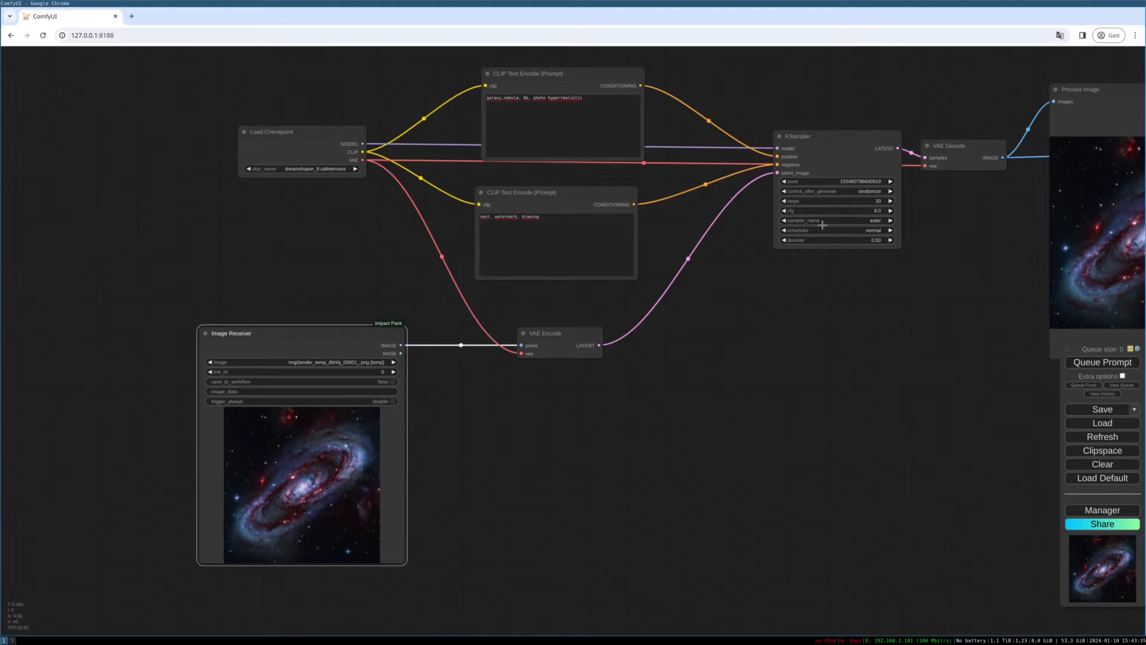
Queue the prompt repeatedly to run several image feedback iterations through the Image Sender and Image Receiver
{"action": "left_click_drag", "start_coordinate": [859, 267], "coordinate": [763, 260]}
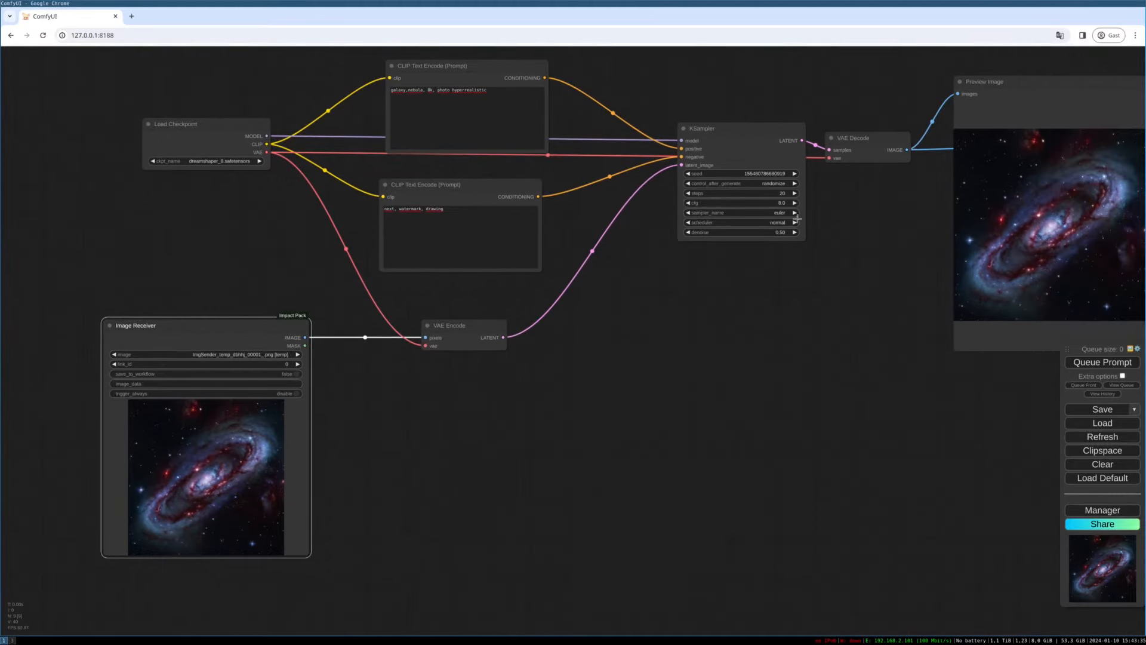
{"action": "left_click_drag", "start_coordinate": [812, 290], "coordinate": [690, 261]}
{"action": "key", "text": "ctrl+Return"}
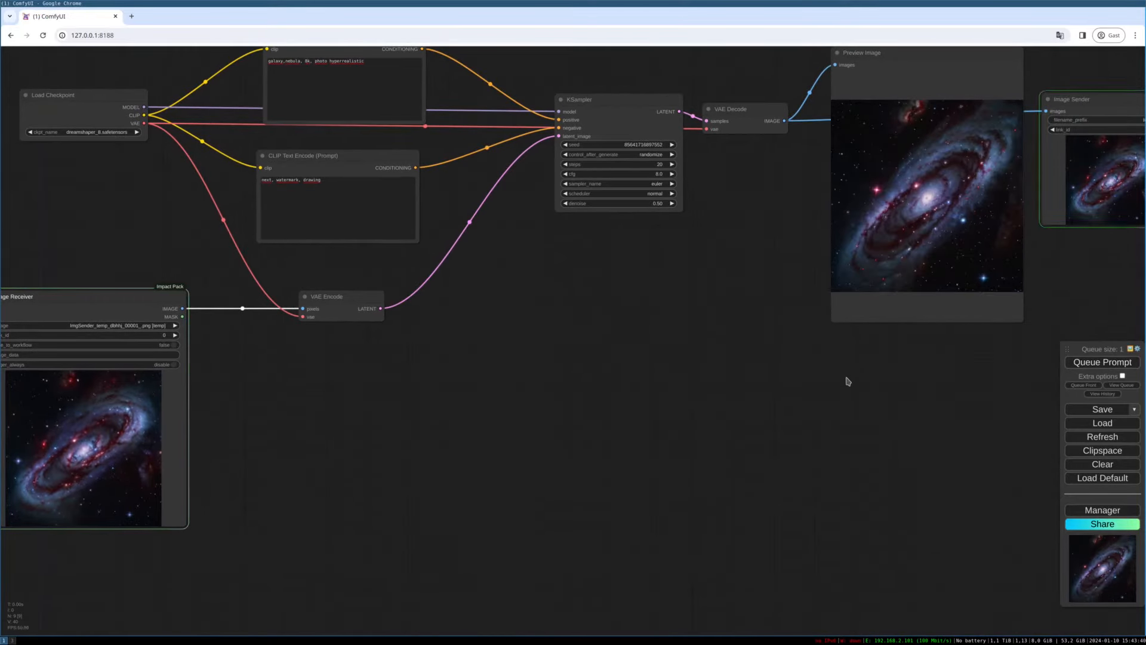
{"action": "left_click", "coordinate": [1103, 363]}
{"action": "left_click", "coordinate": [1103, 363]}
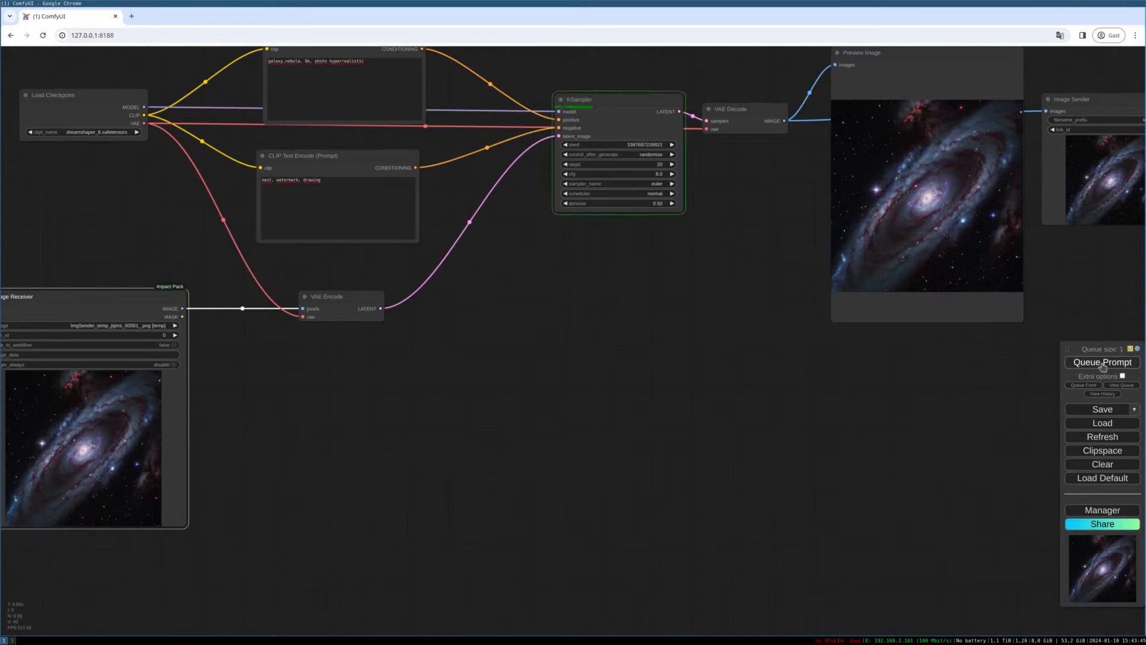
{"action": "left_click", "coordinate": [1103, 363]}
{"action": "left_click", "coordinate": [1103, 363]}
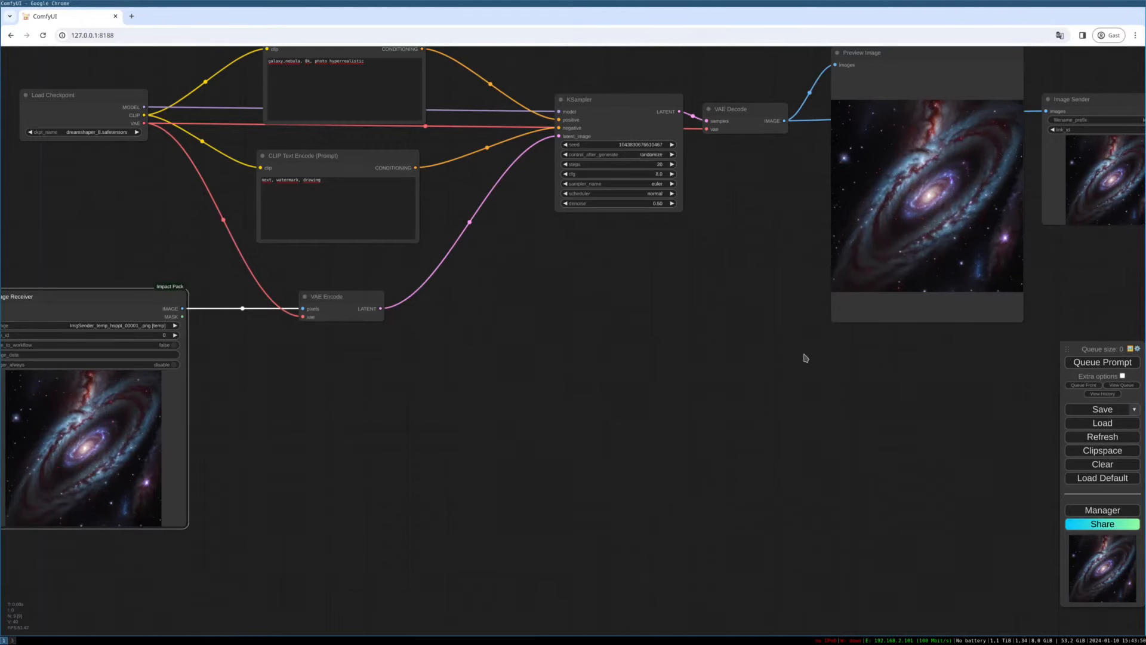
{"action": "left_click", "coordinate": [1087, 362]}
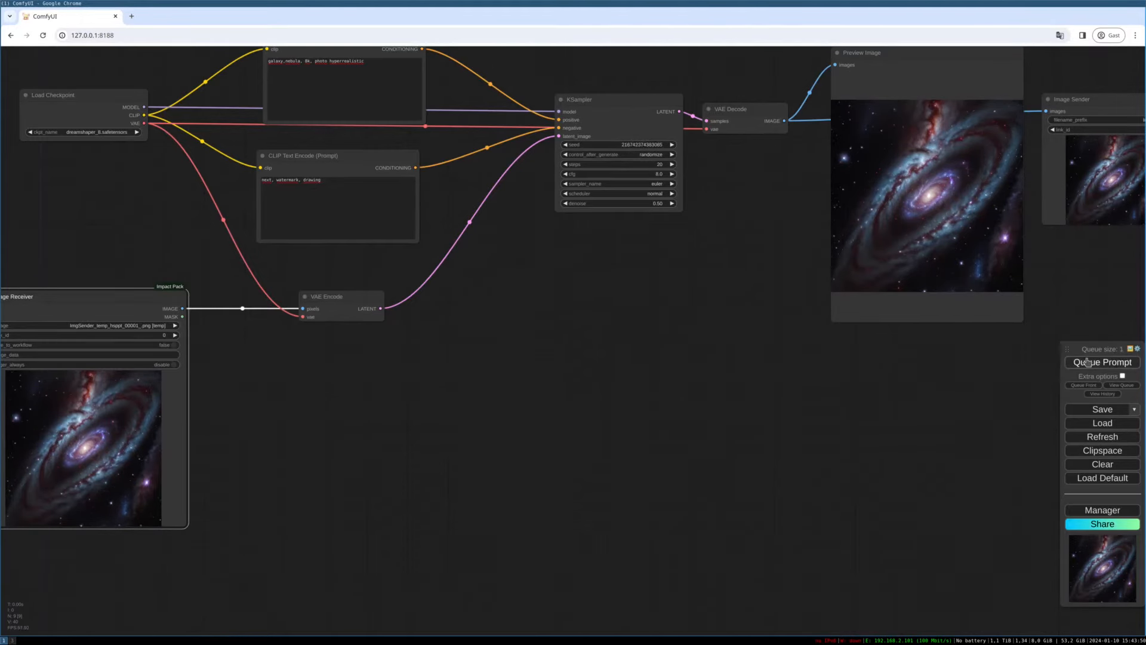
{"action": "left_click", "coordinate": [1087, 362]}
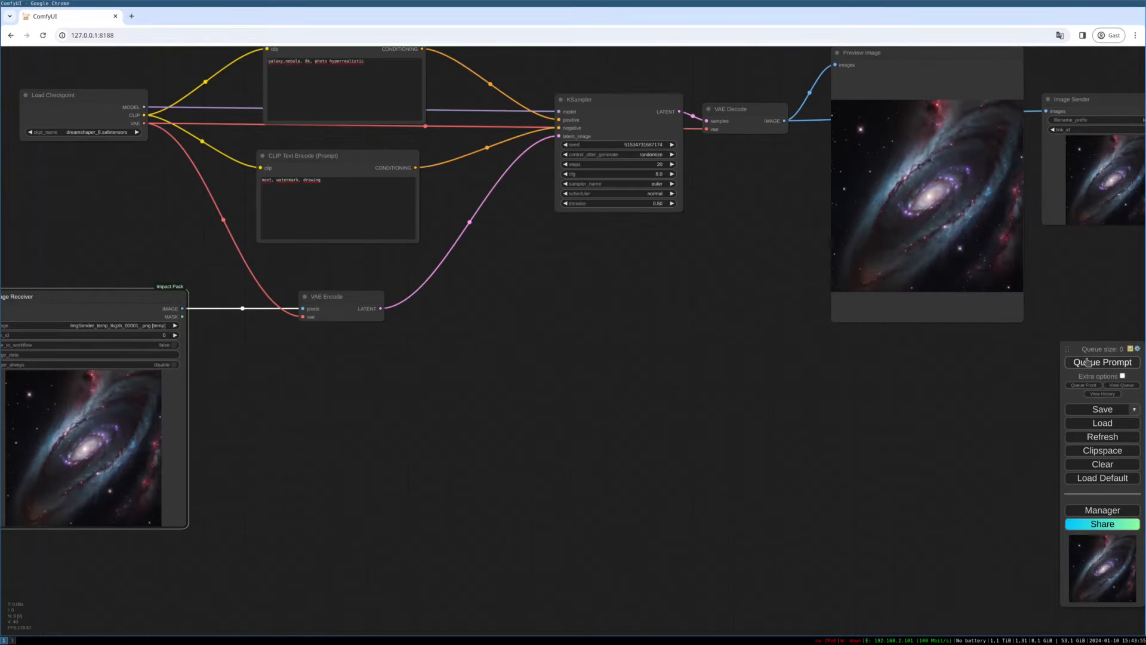
{"action": "left_click", "coordinate": [1088, 362]}
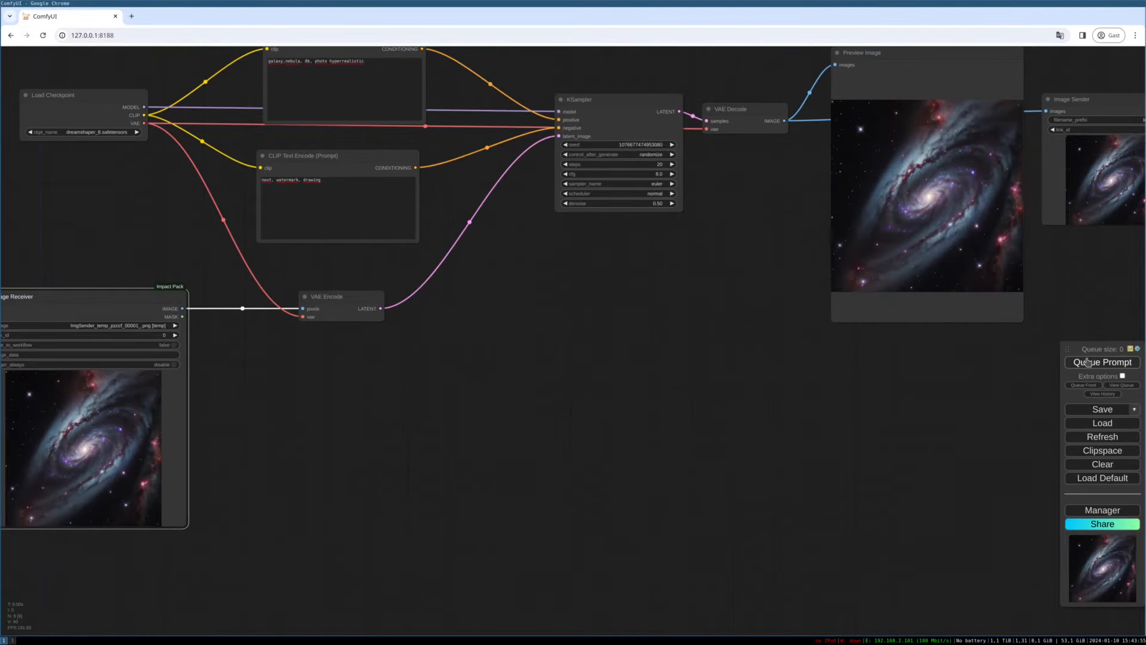
Move the Image Receiver farther away from VAE Encode to open up space between the two nodes
{"action": "left_click_drag", "start_coordinate": [505, 353], "coordinate": [786, 335]}
{"action": "left_click_drag", "start_coordinate": [422, 311], "coordinate": [185, 275]}
{"action": "left_click_drag", "start_coordinate": [777, 332], "coordinate": [416, 399]}
{"action": "left_click_drag", "start_coordinate": [687, 353], "coordinate": [800, 353]}
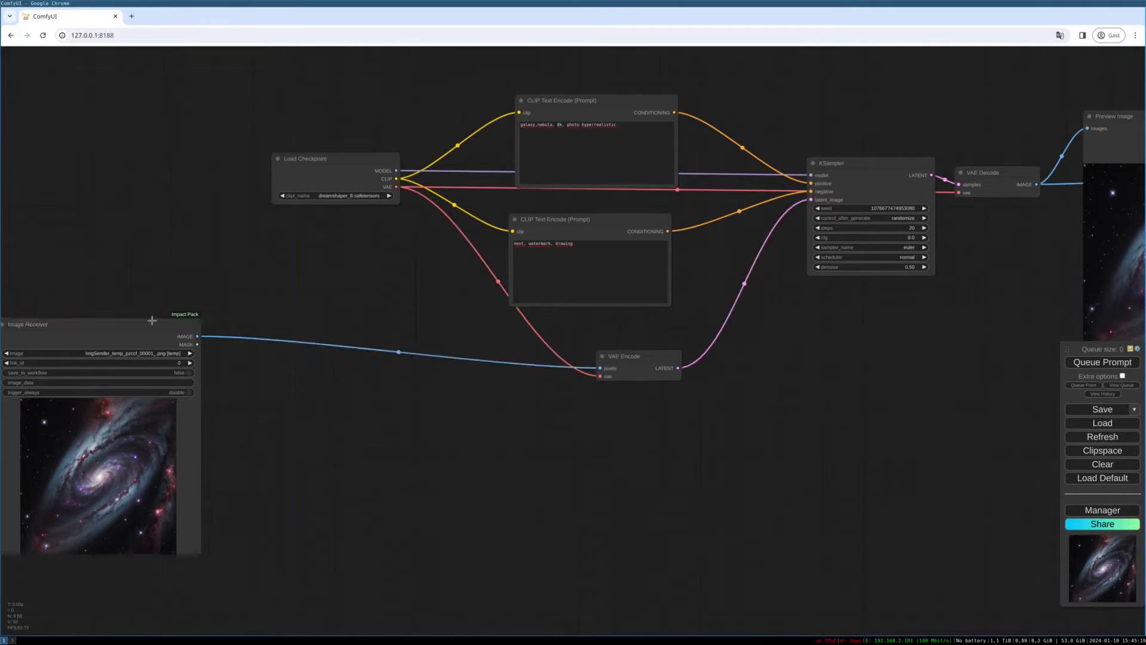
{"action": "left_click", "coordinate": [152, 320]}
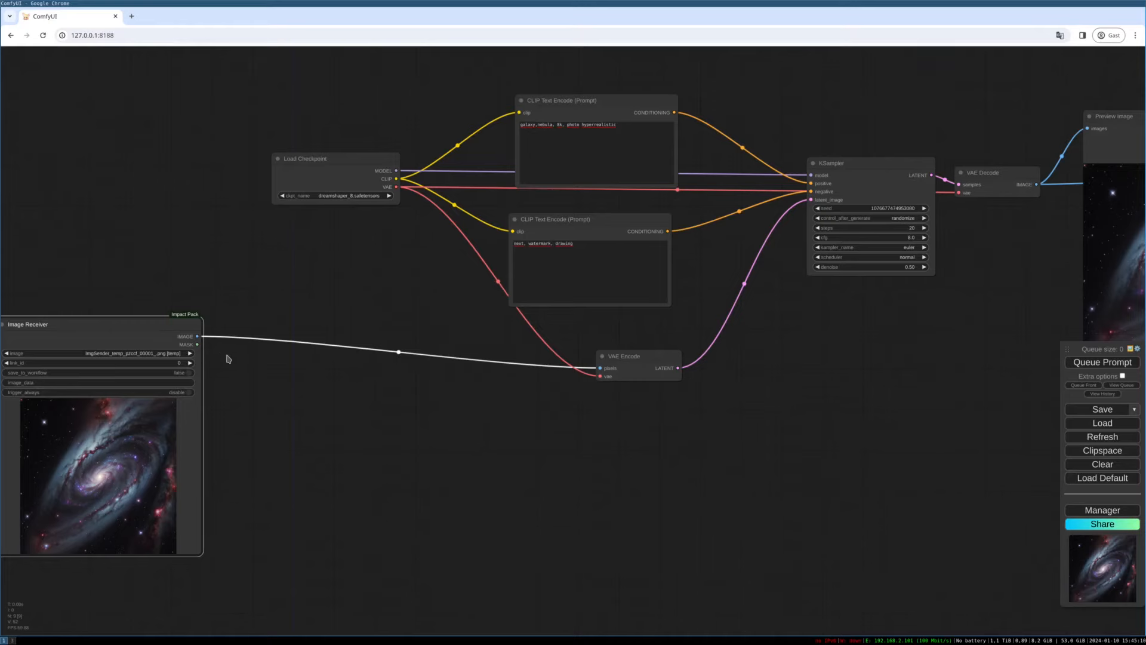
{"action": "left_click_drag", "start_coordinate": [227, 356], "coordinate": [235, 357]}
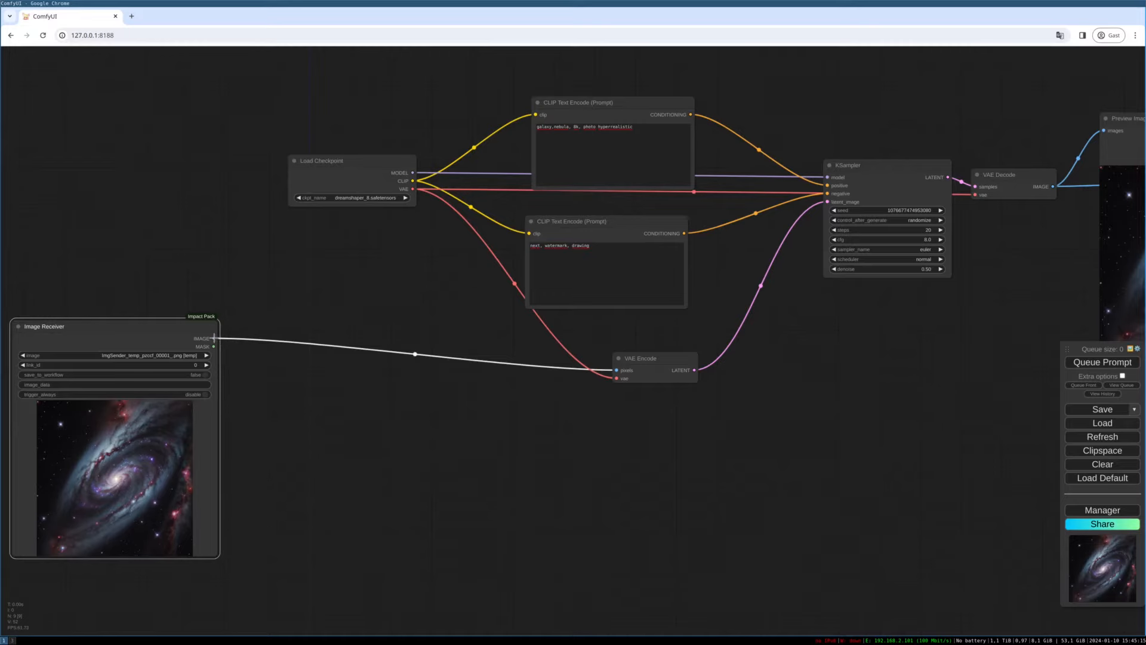
Add an ImageCrop node fed by the Image Receiver's image output and place it beside the Image Receiver
{"action": "left_click_drag", "start_coordinate": [214, 338], "coordinate": [320, 392]}
{"action": "left_click", "coordinate": [340, 411]}
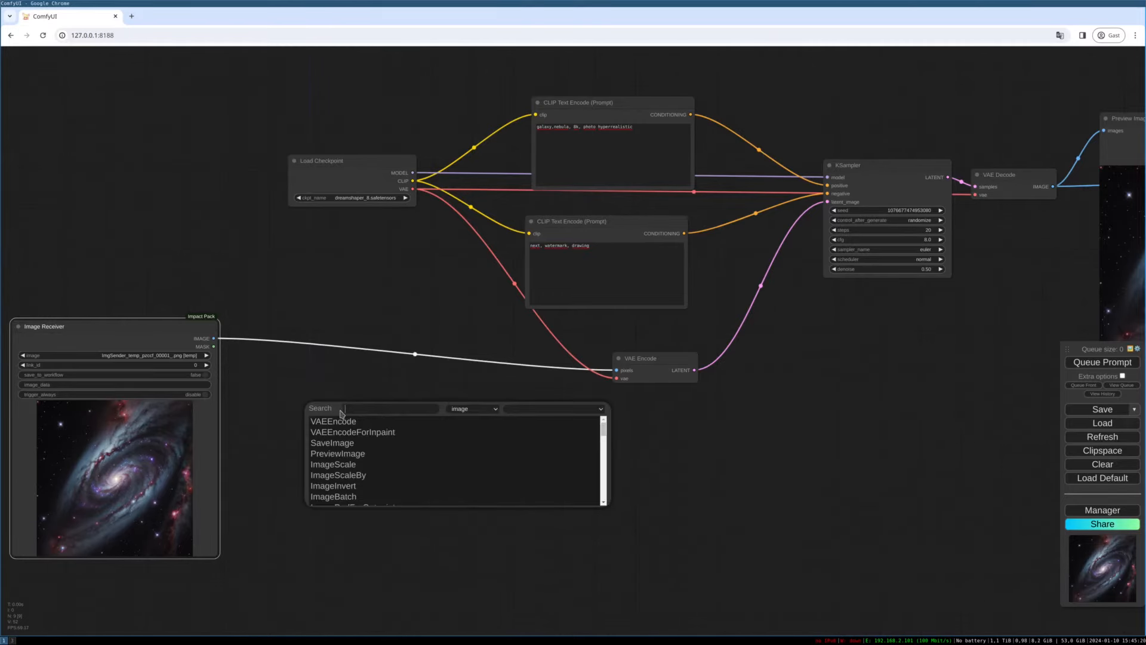
{"action": "type", "text": "crop"}
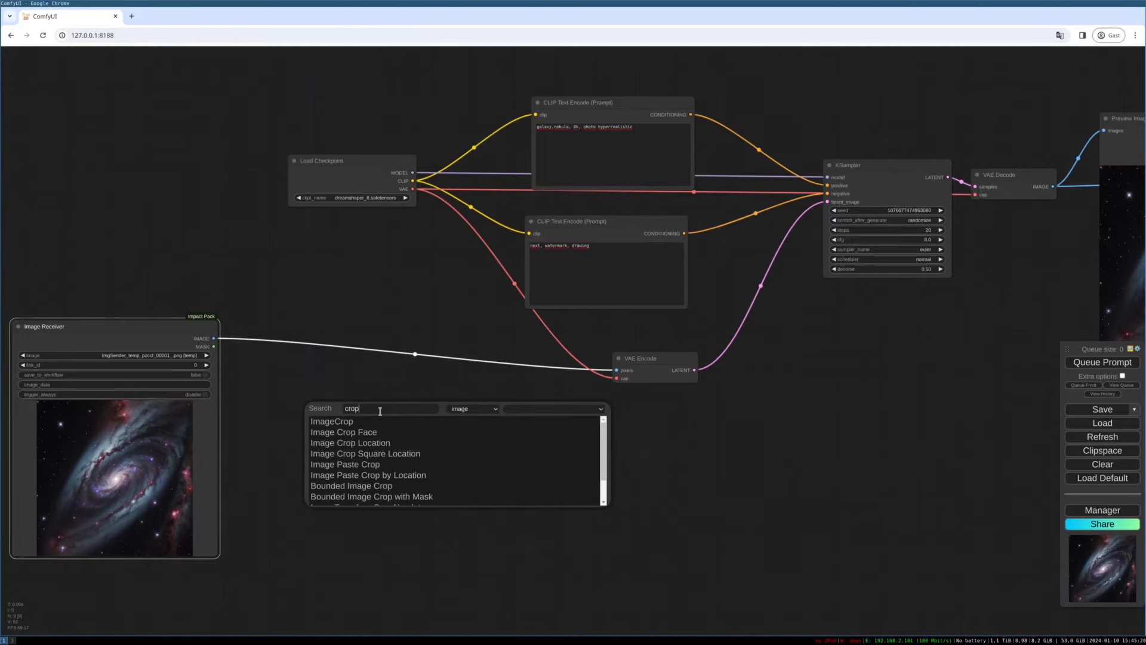
{"action": "left_click", "coordinate": [383, 422]}
{"action": "left_click", "coordinate": [372, 405]}
{"action": "left_click_drag", "start_coordinate": [373, 405], "coordinate": [364, 402]}
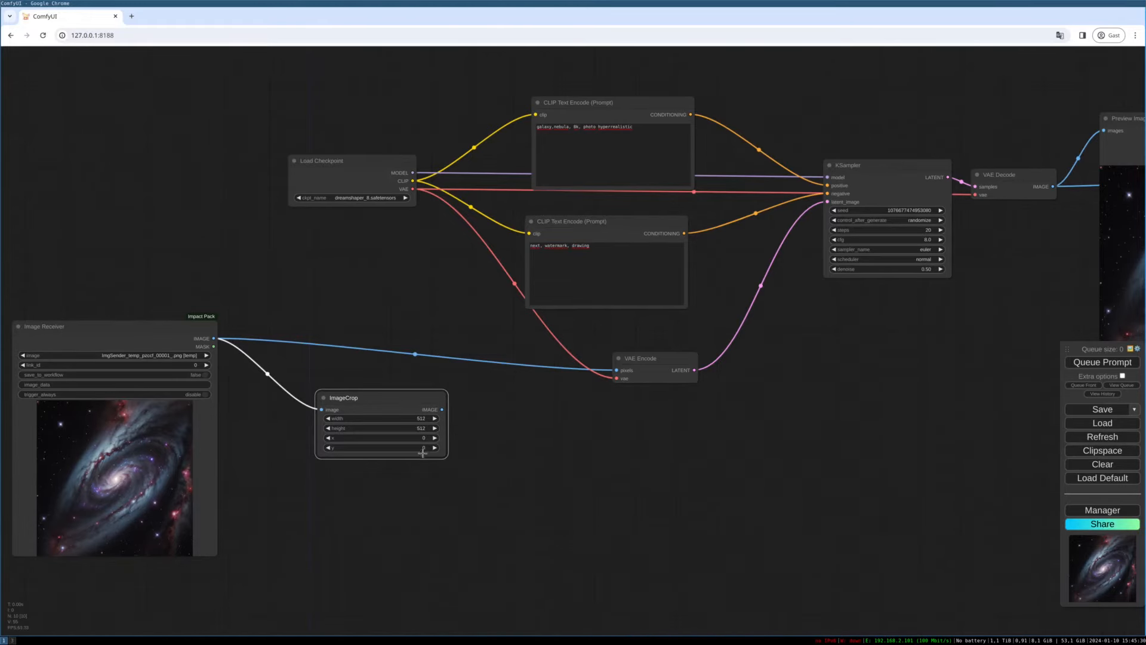
Set the ImageCrop node to width 510, height 510, x 1 and y 1, and shift it closer to the Image Receiver
{"action": "left_click_drag", "start_coordinate": [353, 403], "coordinate": [342, 402]}
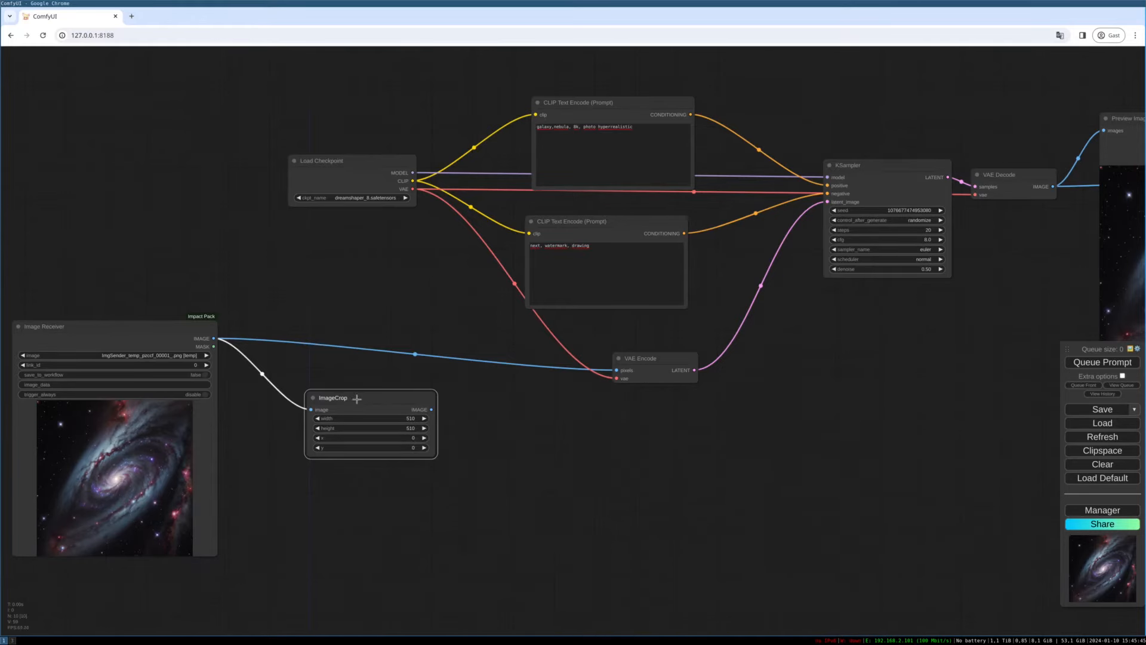
{"action": "left_click_drag", "start_coordinate": [357, 399], "coordinate": [349, 401]}
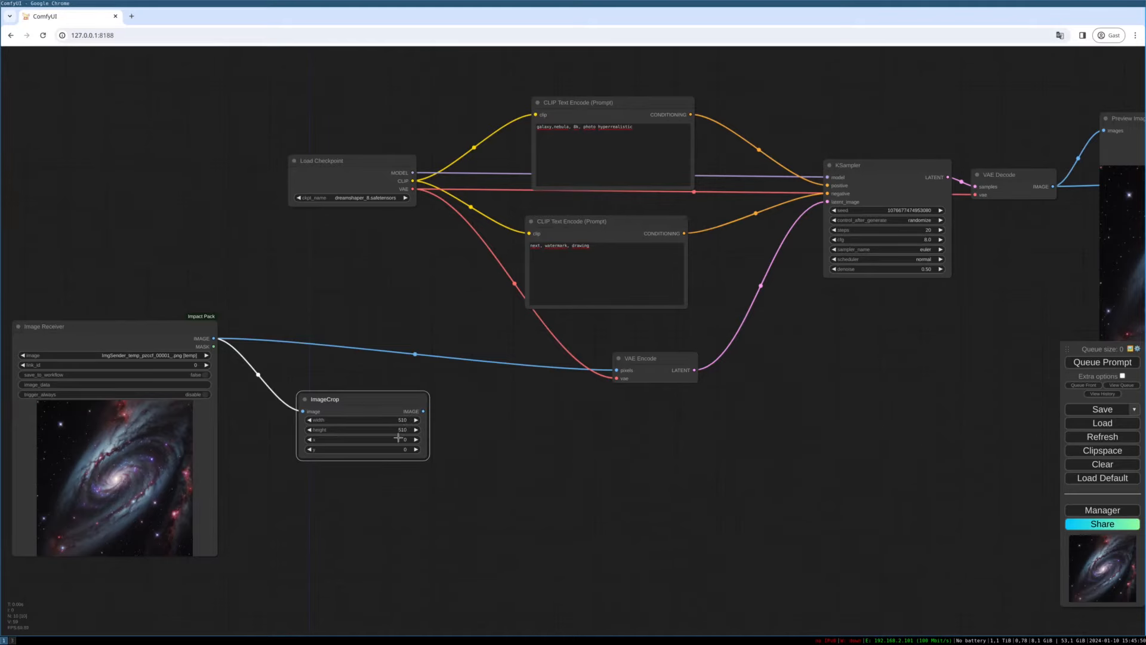
{"action": "left_click", "coordinate": [356, 439]}
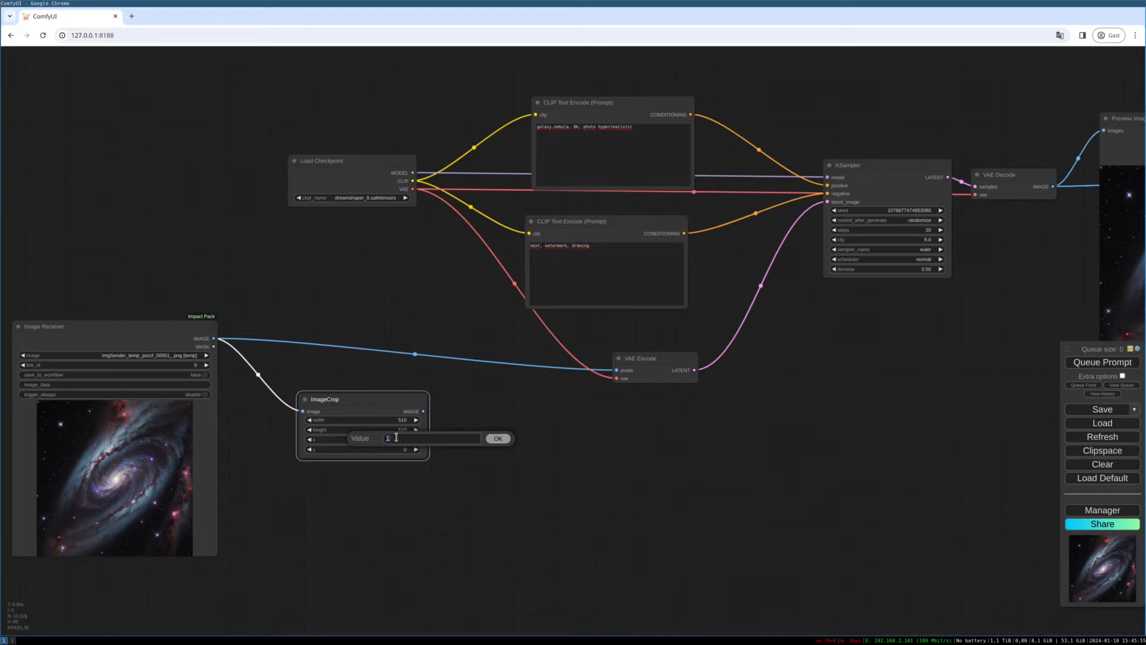
{"action": "left_click", "coordinate": [498, 438]}
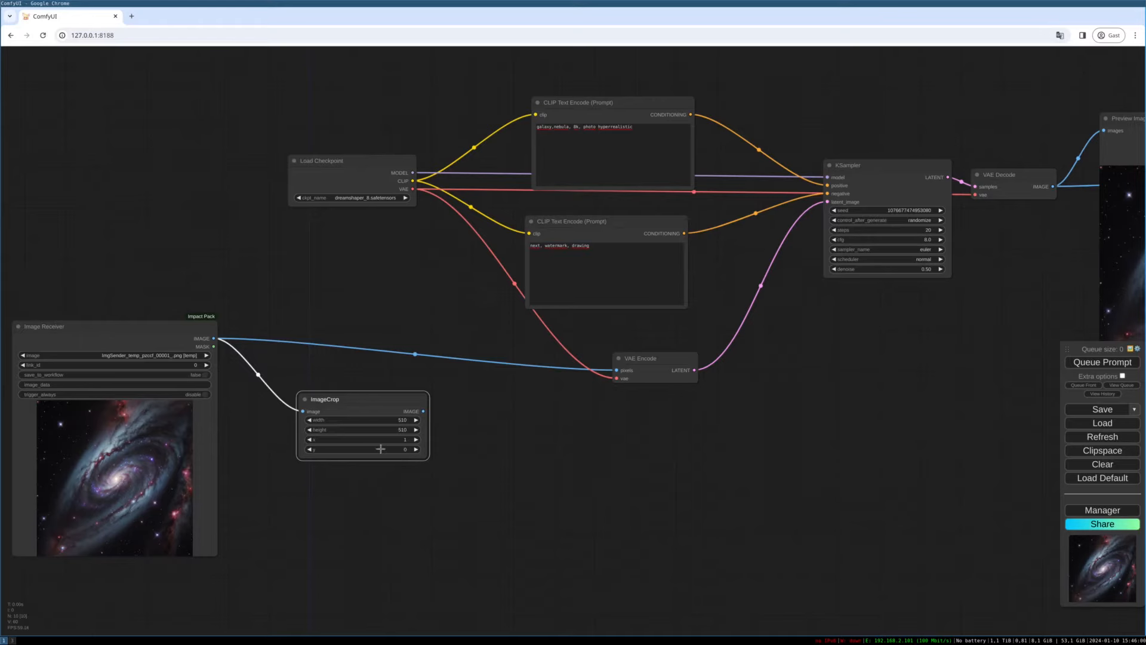
{"action": "left_click", "coordinate": [403, 448]}
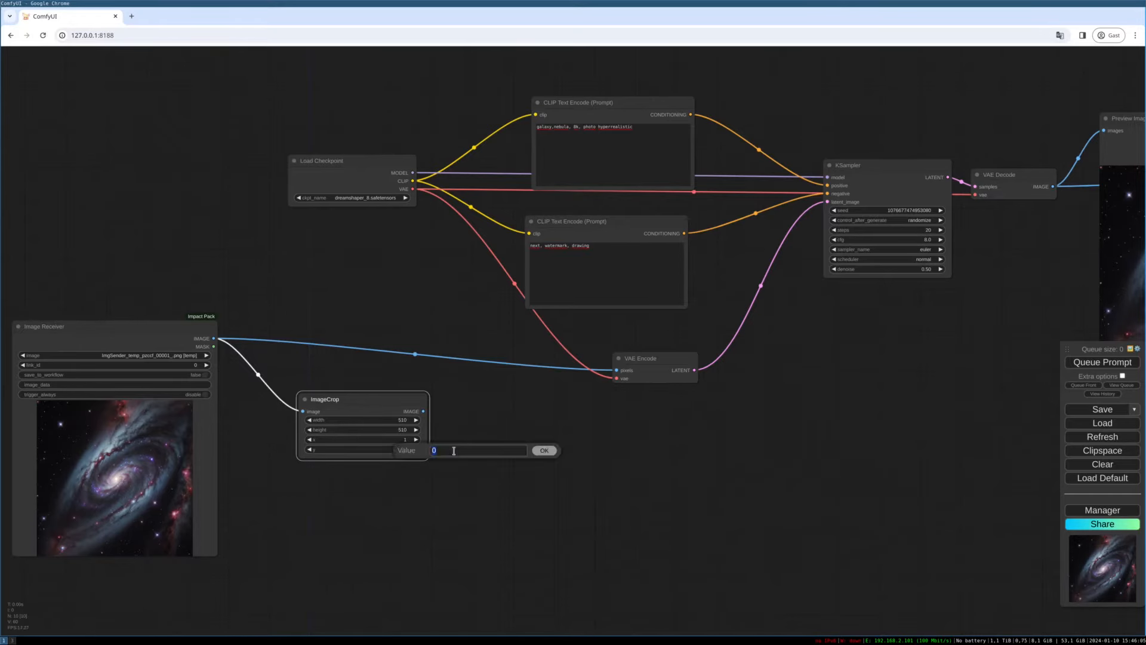
{"action": "type", "text": "1"}
{"action": "left_click", "coordinate": [545, 450]}
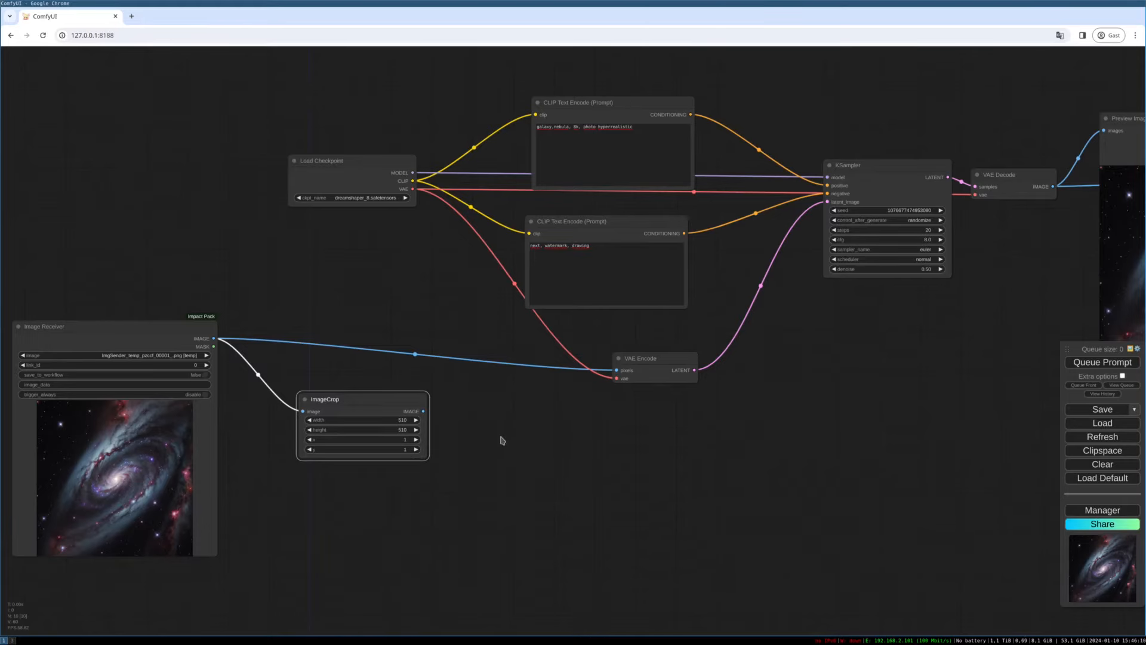
{"action": "mouse_move", "coordinate": [399, 399]}
{"action": "left_mouse_down"}
{"action": "mouse_move", "coordinate": [384, 390]}
{"action": "mouse_move", "coordinate": [385, 406]}
{"action": "left_mouse_up"}
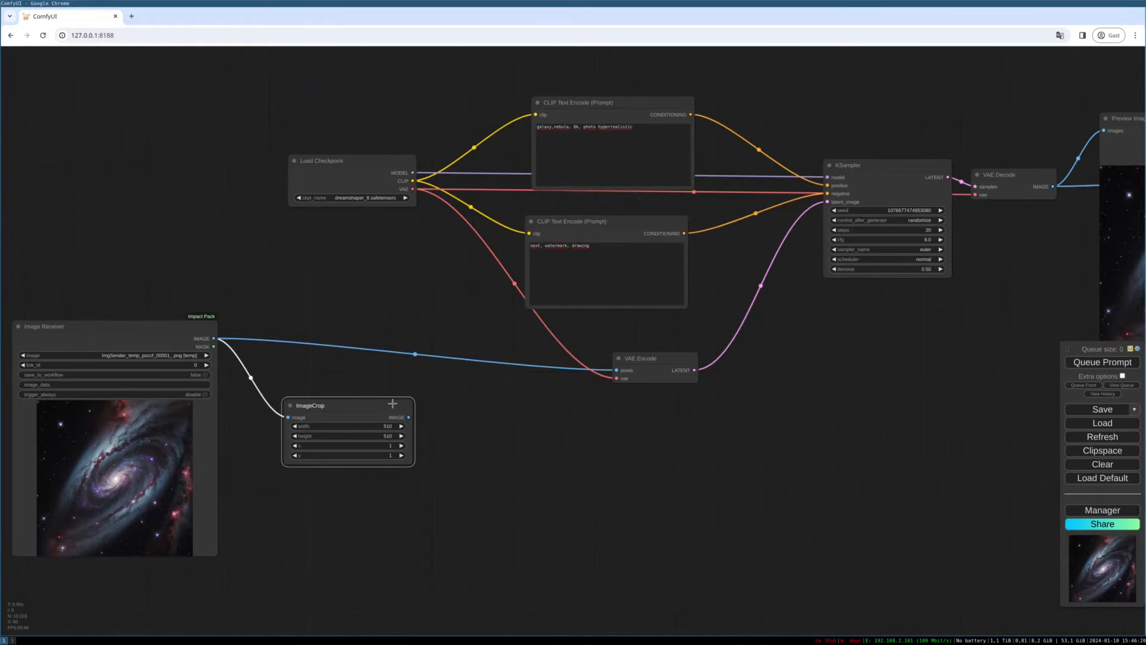
Add an Upscale Image node fed by the ImageCrop output and shift both nodes toward the Image Receiver
{"action": "left_click_drag", "start_coordinate": [409, 417], "coordinate": [443, 407]}
{"action": "left_click", "coordinate": [451, 413]}
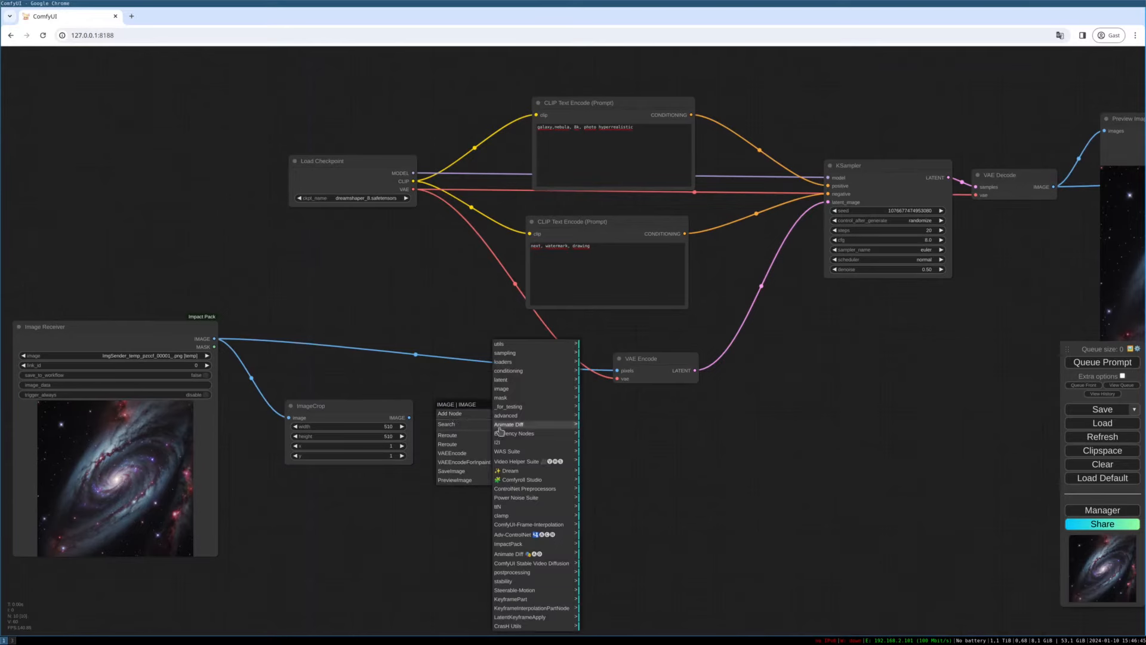
{"action": "left_click", "coordinate": [529, 390]}
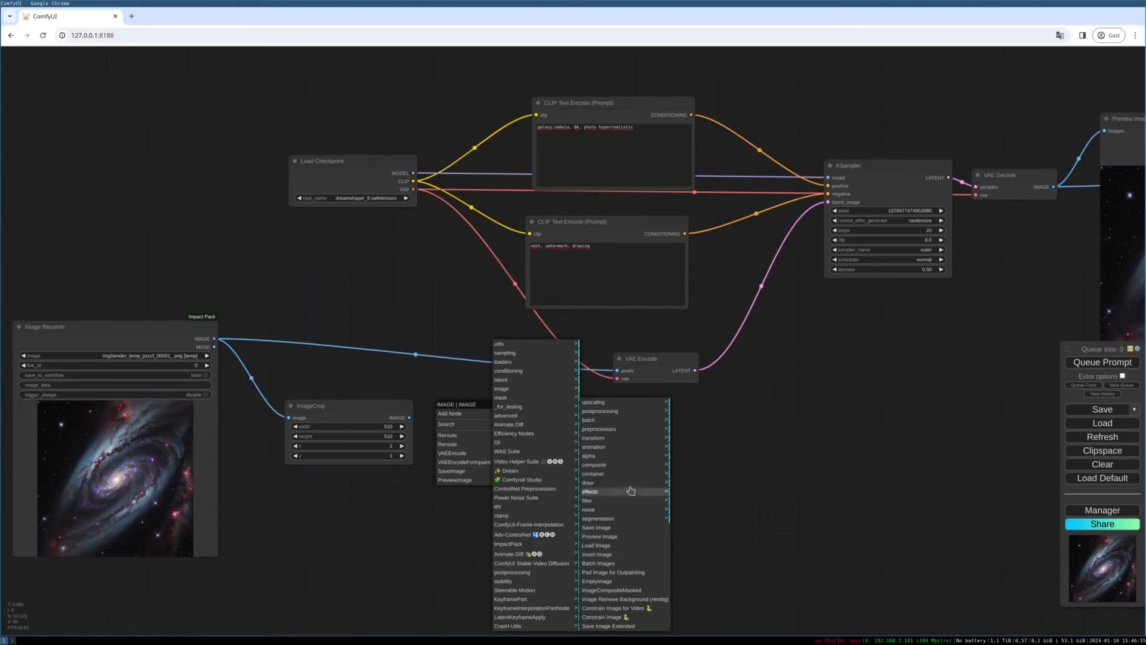
{"action": "left_click", "coordinate": [631, 404]}
{"action": "left_click", "coordinate": [692, 416]}
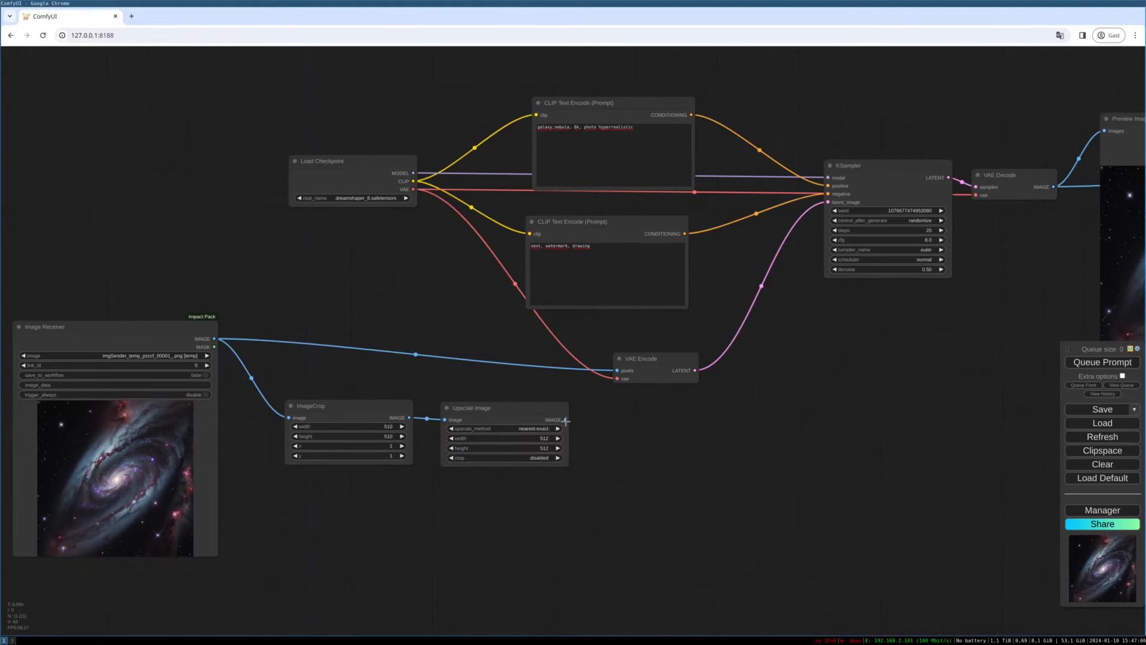
{"action": "left_click_drag", "start_coordinate": [373, 408], "coordinate": [349, 405]}
{"action": "left_click_drag", "start_coordinate": [475, 414], "coordinate": [455, 415]}
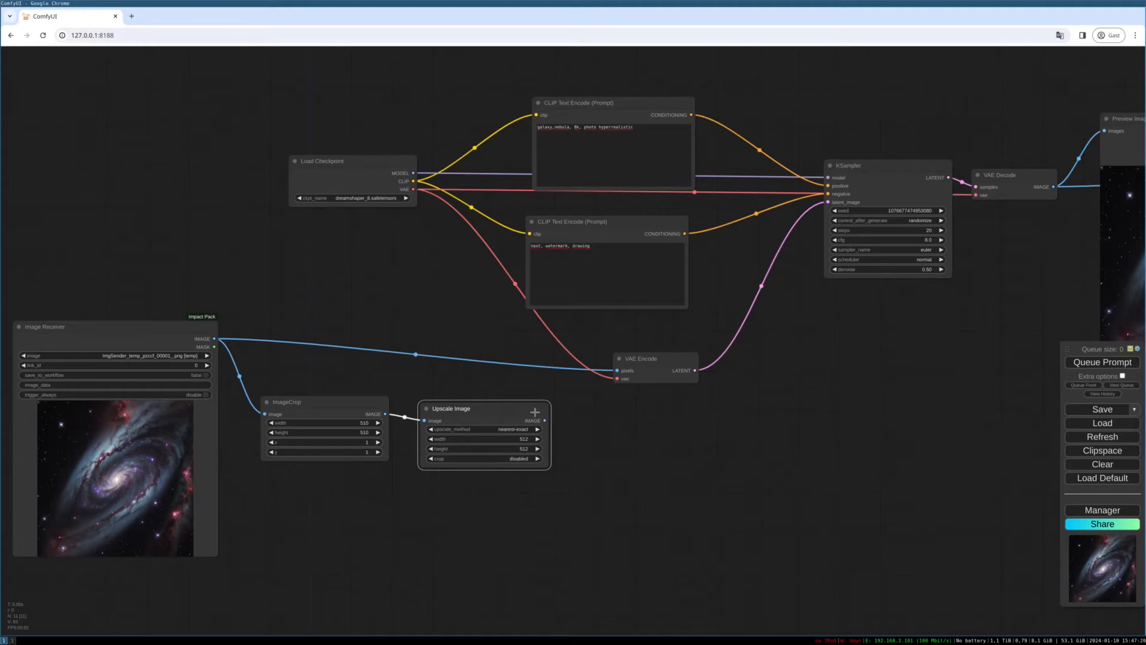
Connect the Upscale Image output to the VAE Encode pixels input and line up the crop and upscale nodes
{"action": "left_click_drag", "start_coordinate": [545, 420], "coordinate": [617, 370]}
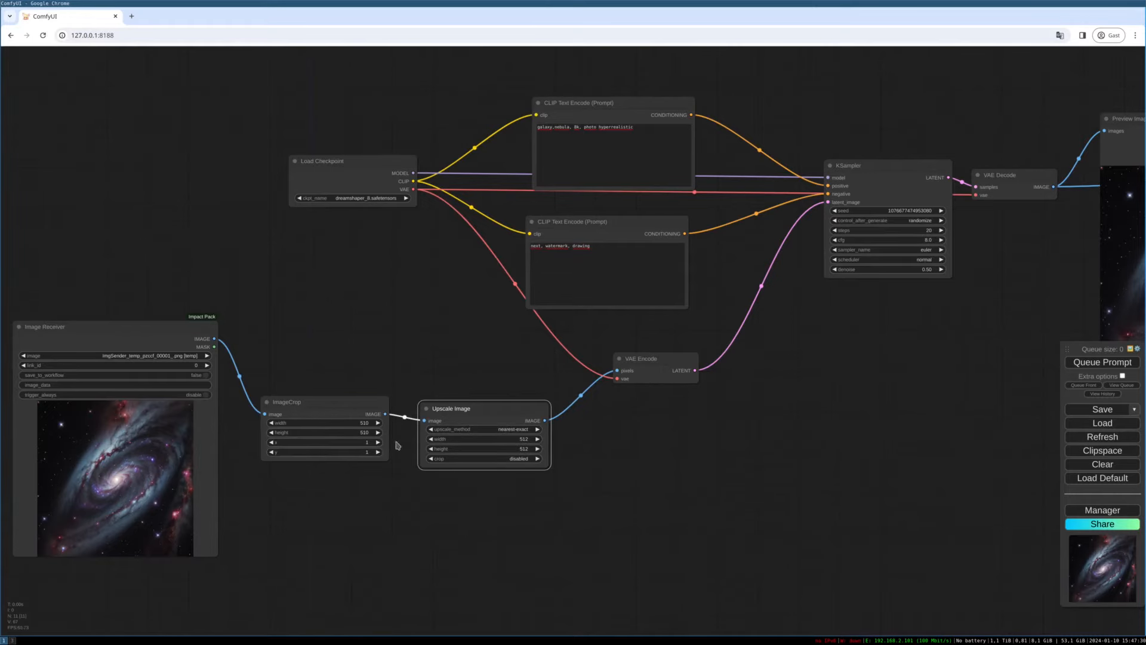
{"action": "left_click_drag", "start_coordinate": [366, 404], "coordinate": [378, 414]}
{"action": "left_click_drag", "start_coordinate": [476, 410], "coordinate": [477, 402]}
{"action": "left_click_drag", "start_coordinate": [364, 419], "coordinate": [365, 412]}
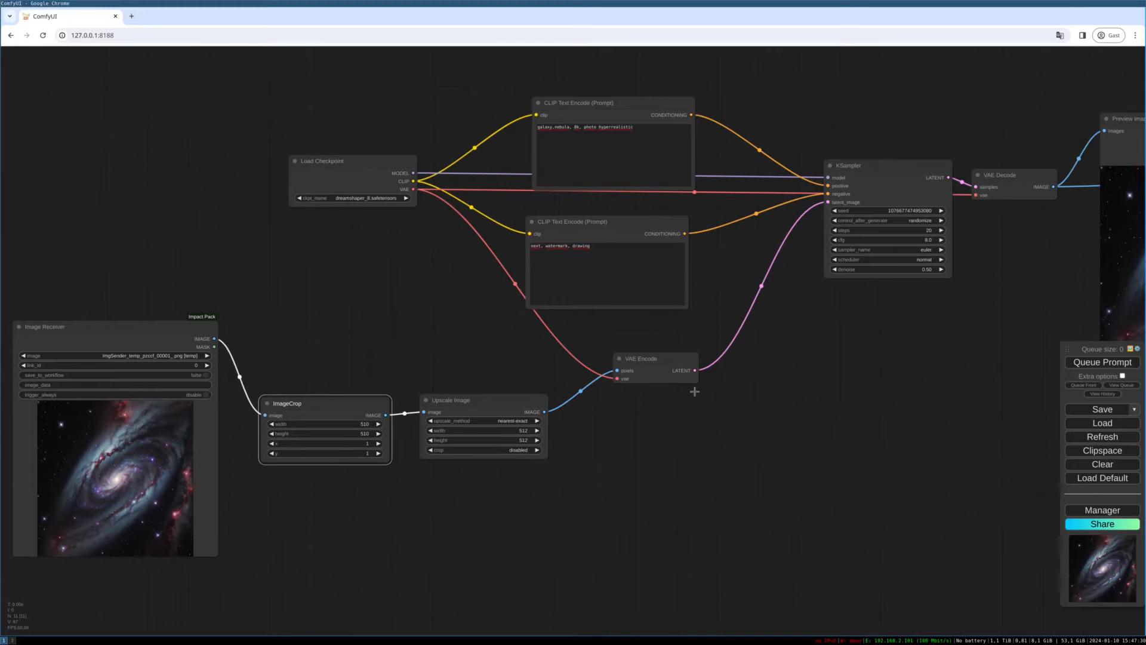
Turn on the extra options with Auto Queue and queue the prompt to run the feedback loop continuously
{"action": "scroll", "coordinate": [812, 341], "scroll_direction": "down", "scroll_amount": 3}
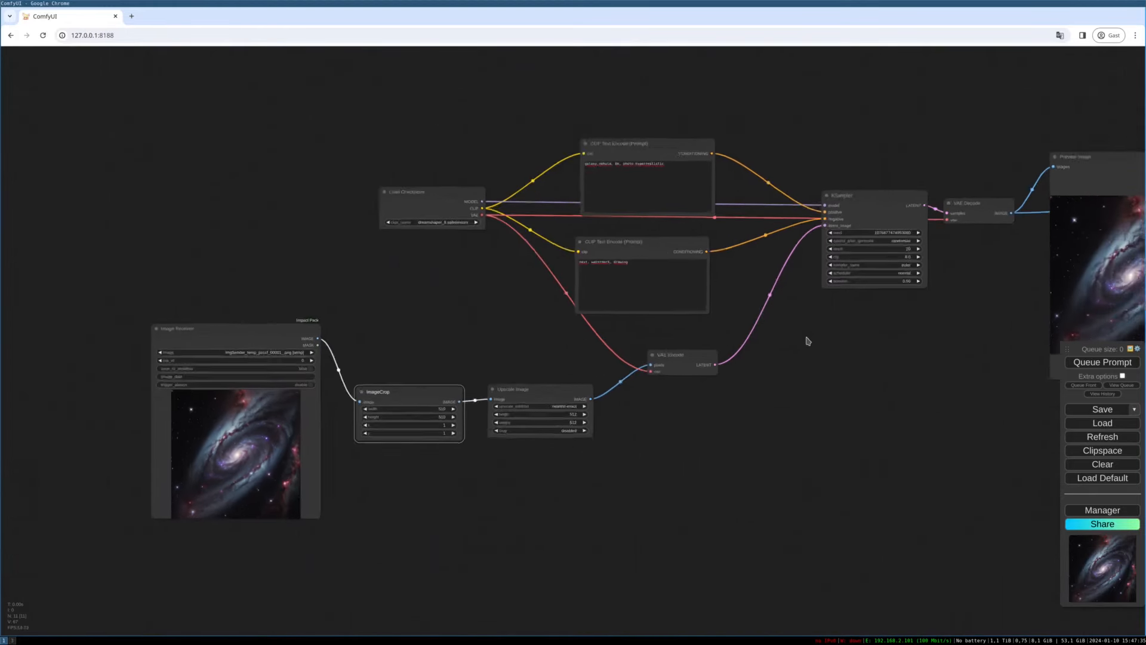
{"action": "left_click_drag", "start_coordinate": [763, 356], "coordinate": [698, 362]}
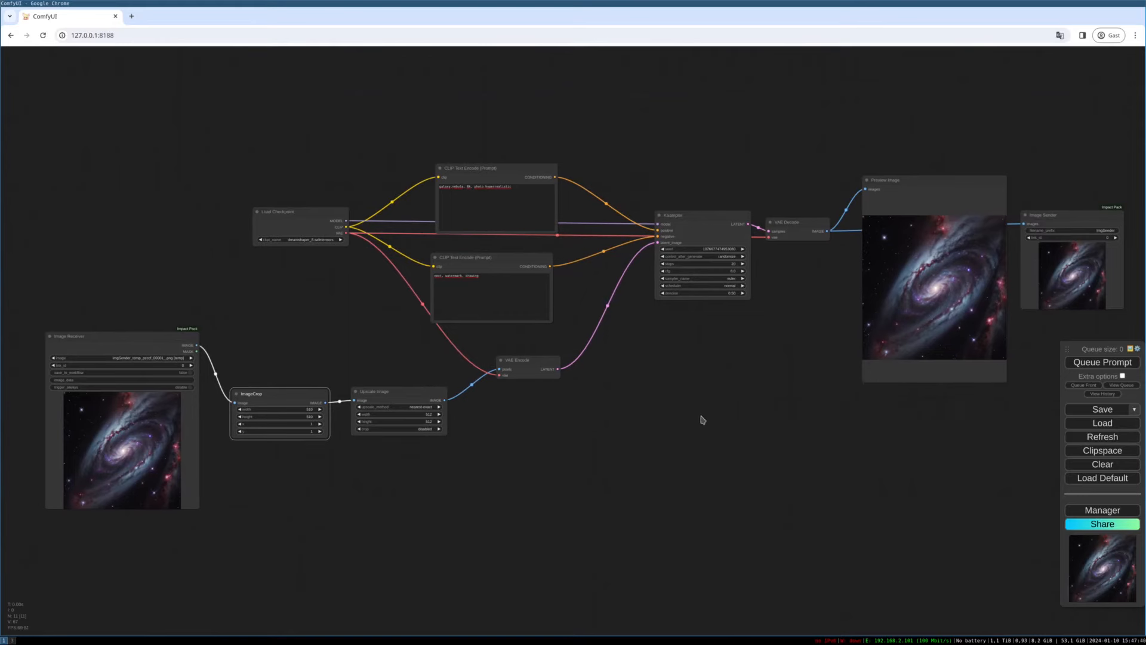
{"action": "left_click", "coordinate": [1122, 376]}
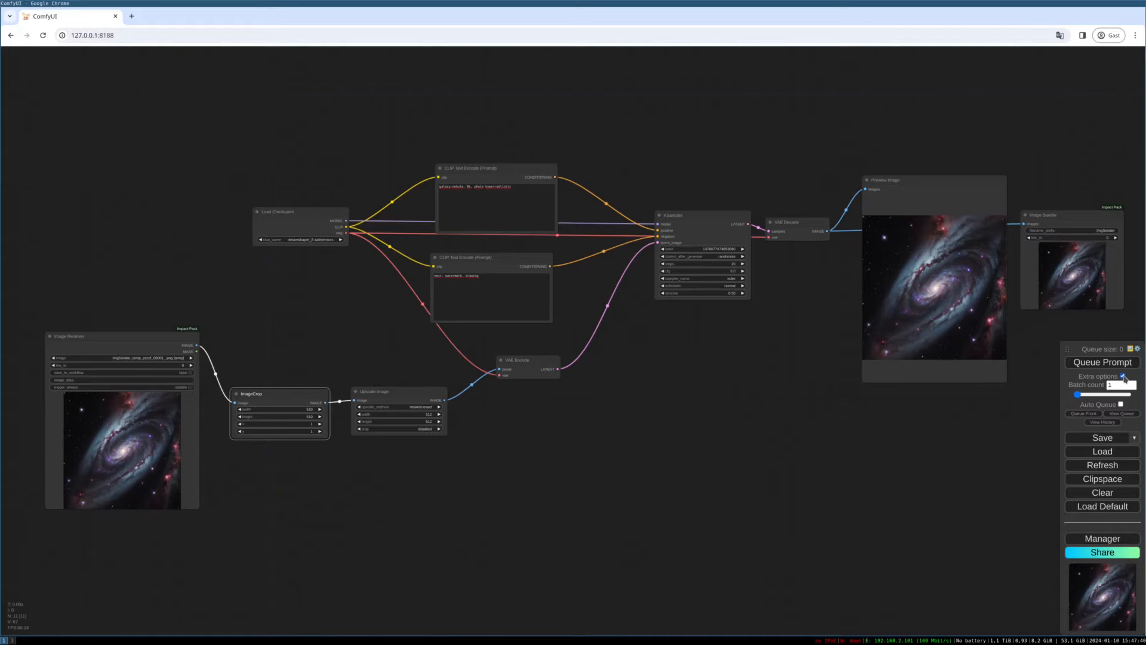
{"action": "left_click", "coordinate": [1122, 376]}
{"action": "left_click_drag", "start_coordinate": [1124, 378], "coordinate": [1097, 377]}
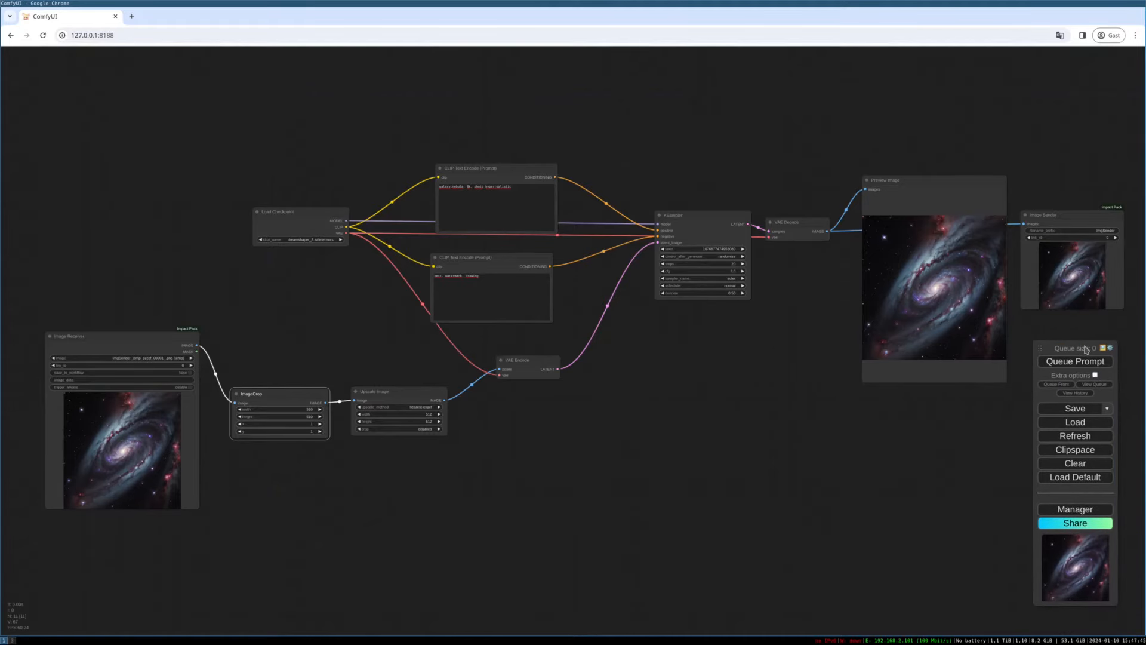
{"action": "left_click", "coordinate": [1096, 375]}
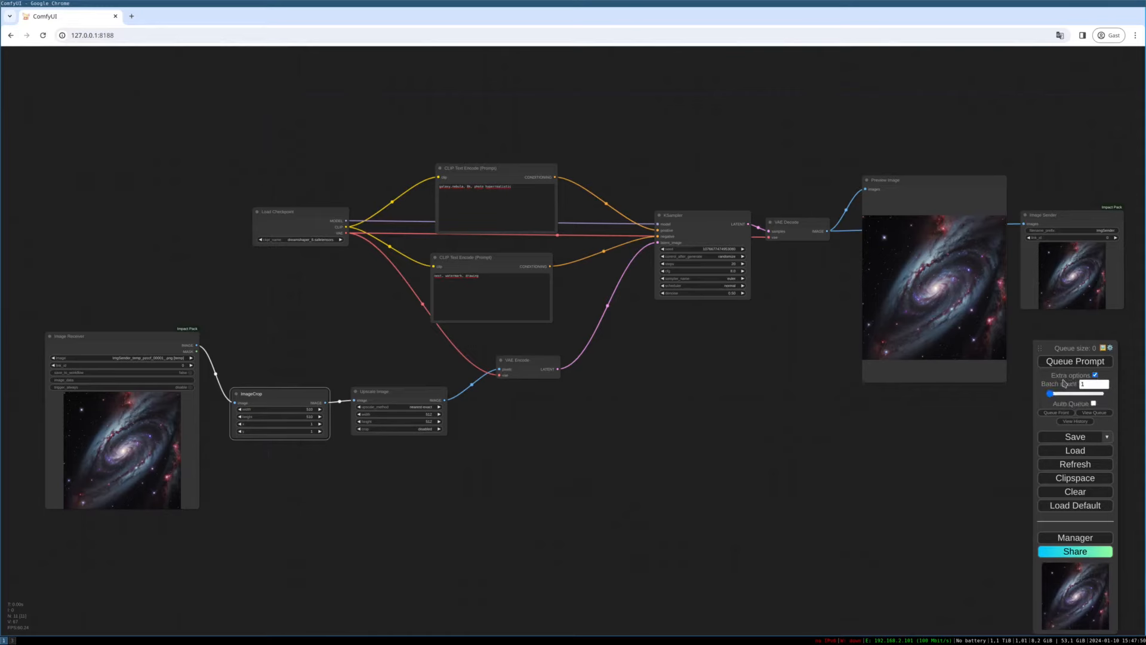
{"action": "left_click", "coordinate": [1095, 404]}
{"action": "left_click_drag", "start_coordinate": [977, 430], "coordinate": [907, 433]}
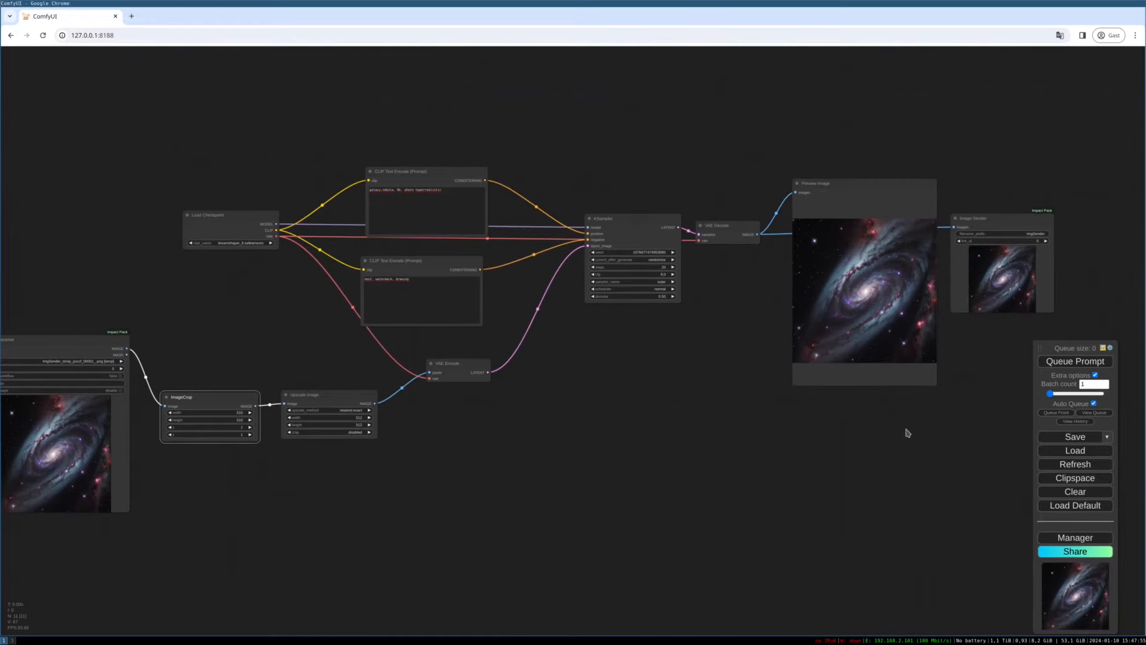
{"action": "left_click", "coordinate": [1088, 361]}
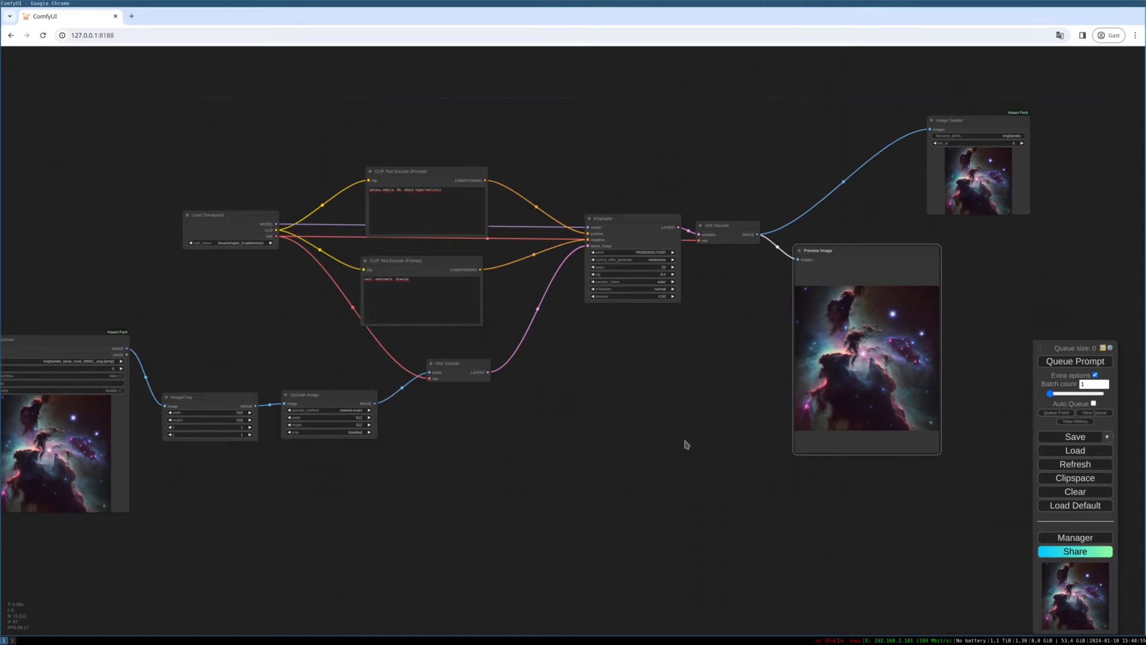
Move the Preview Image node lower to clear space below the Image Sender
{"action": "left_click_drag", "start_coordinate": [696, 422], "coordinate": [503, 435]}
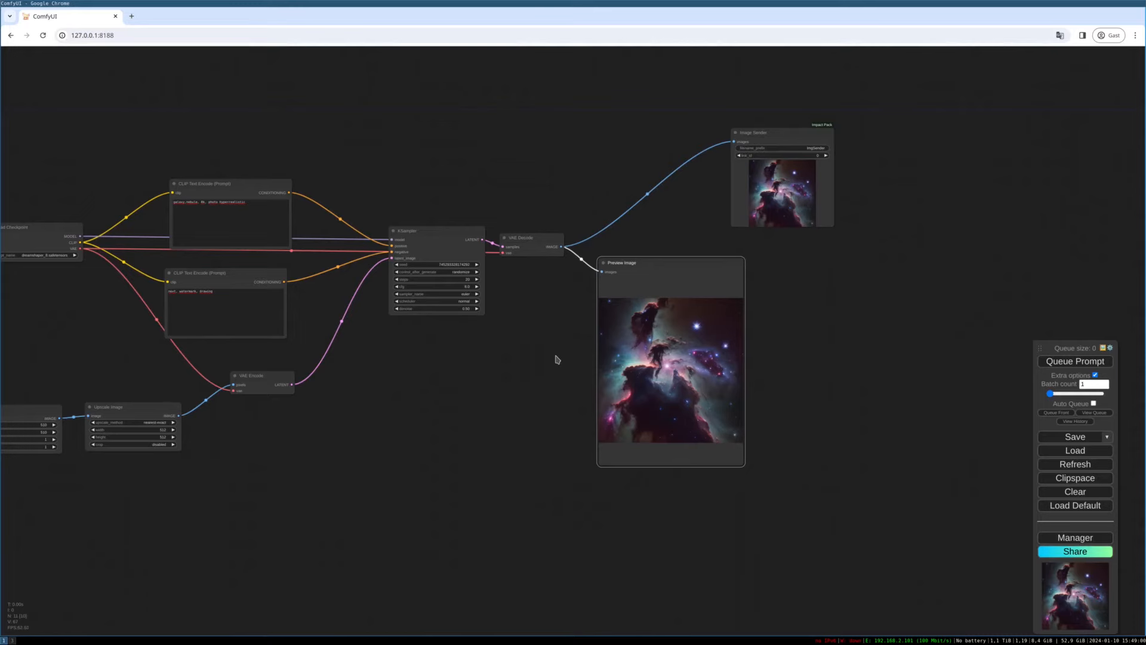
{"action": "left_click_drag", "start_coordinate": [663, 273], "coordinate": [673, 320]}
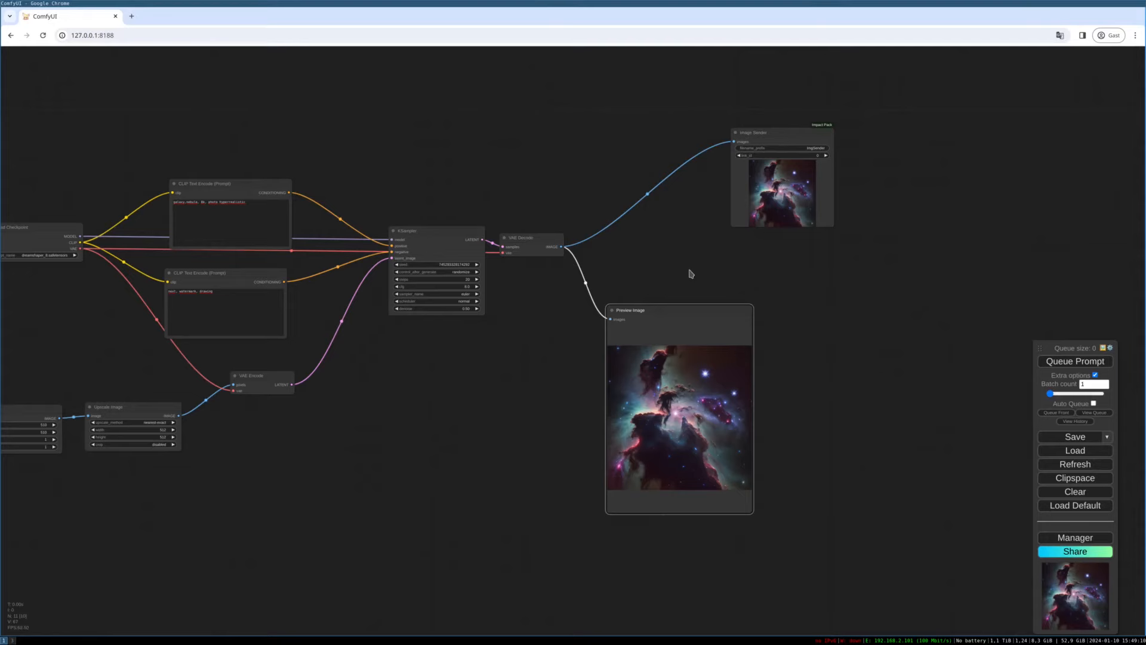
{"action": "left_click_drag", "start_coordinate": [688, 309], "coordinate": [697, 317]}
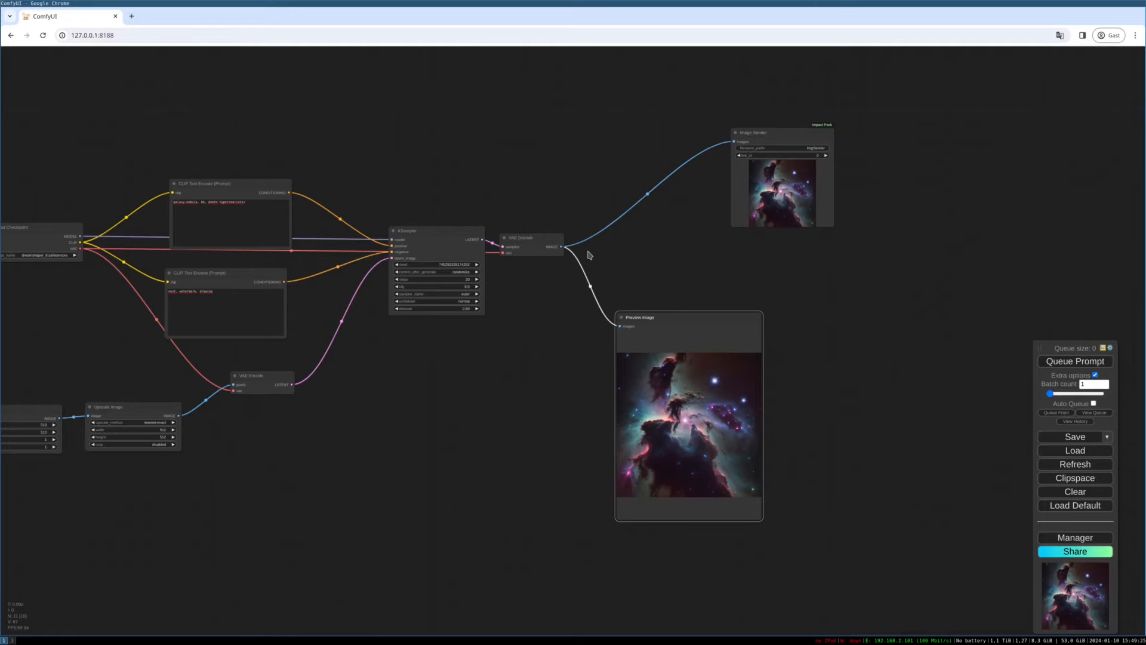
Add an Image Save node fed by the VAE Decode image output and place it beyond the Preview Image node
{"action": "left_click_drag", "start_coordinate": [561, 247], "coordinate": [695, 245]}
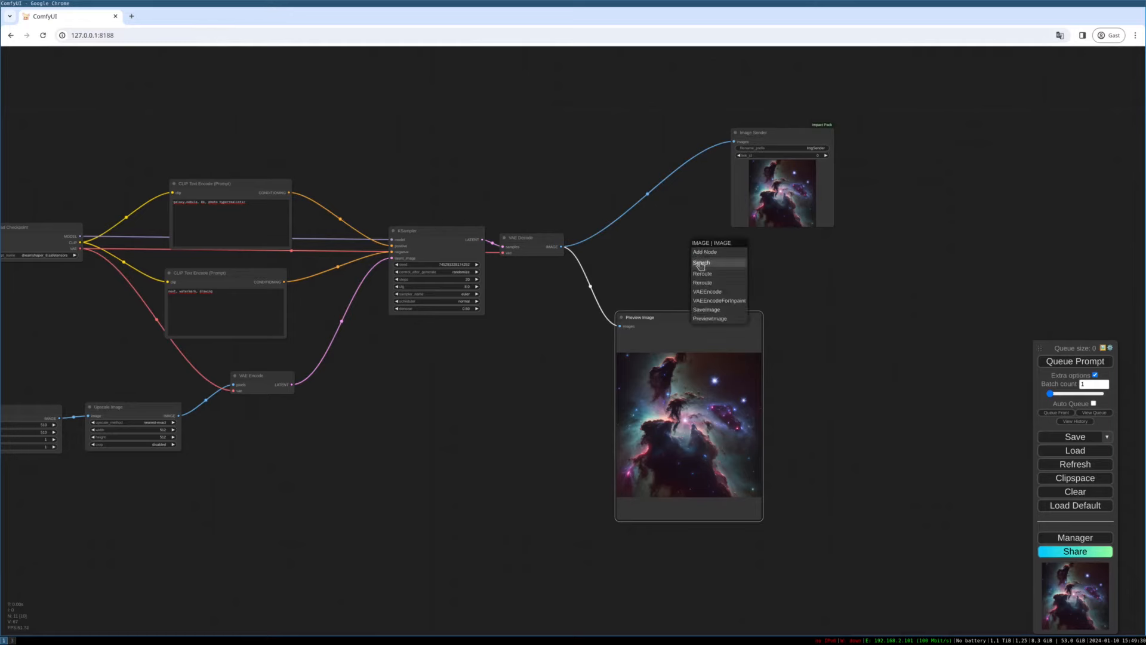
{"action": "left_click", "coordinate": [701, 263]}
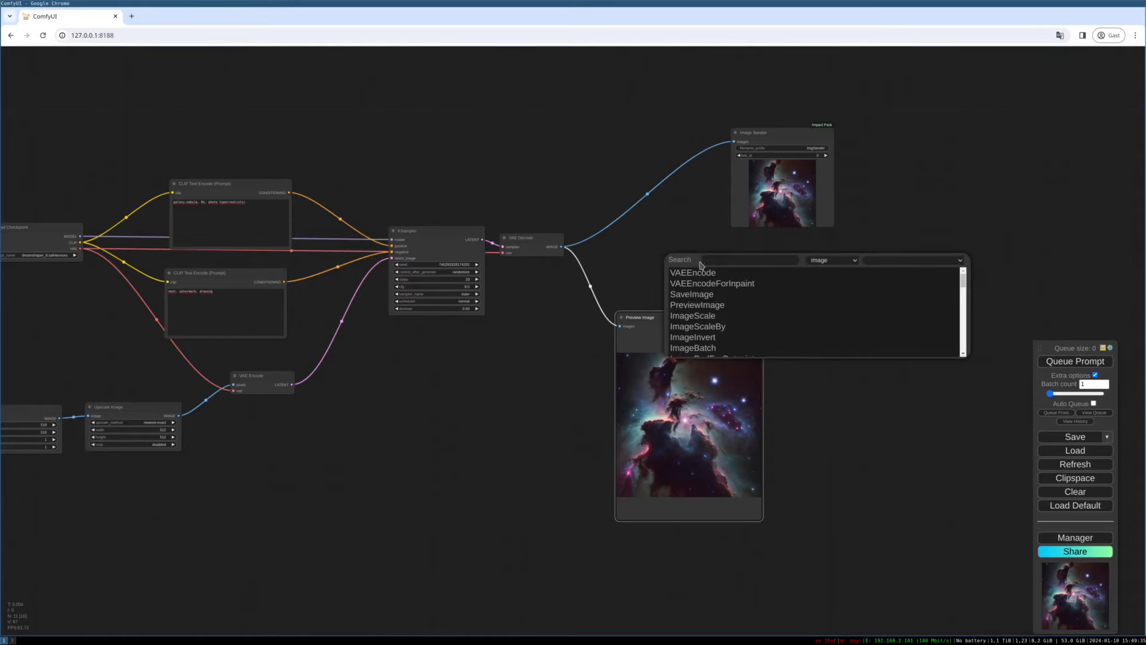
{"action": "type", "text": "Image"}
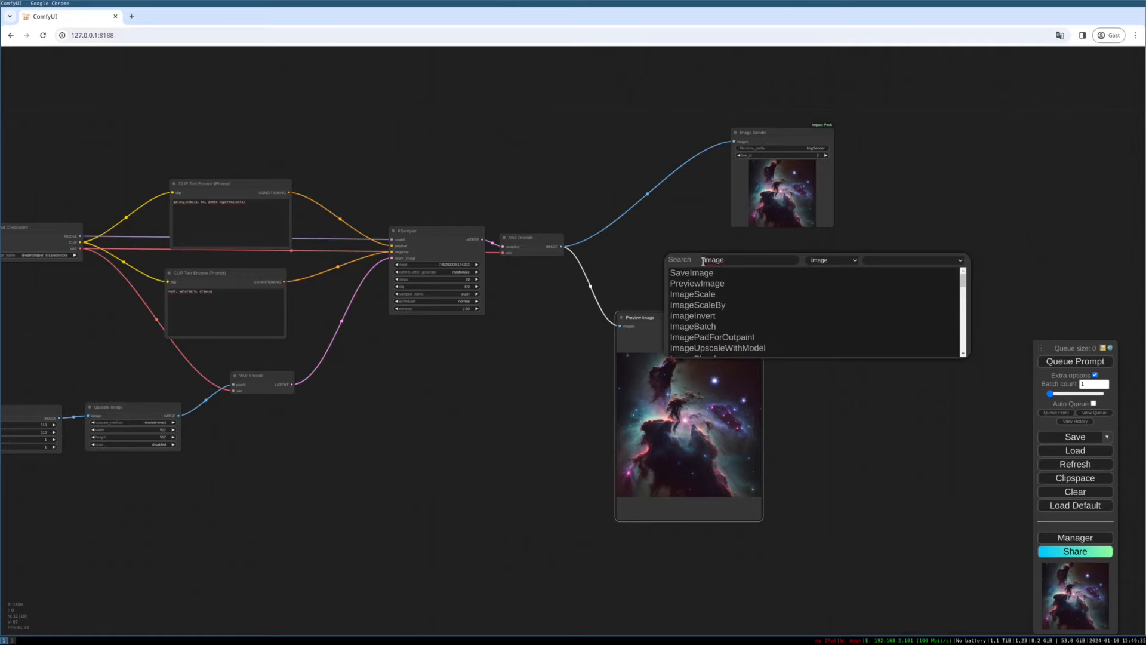
{"action": "type", "text": " sa"}
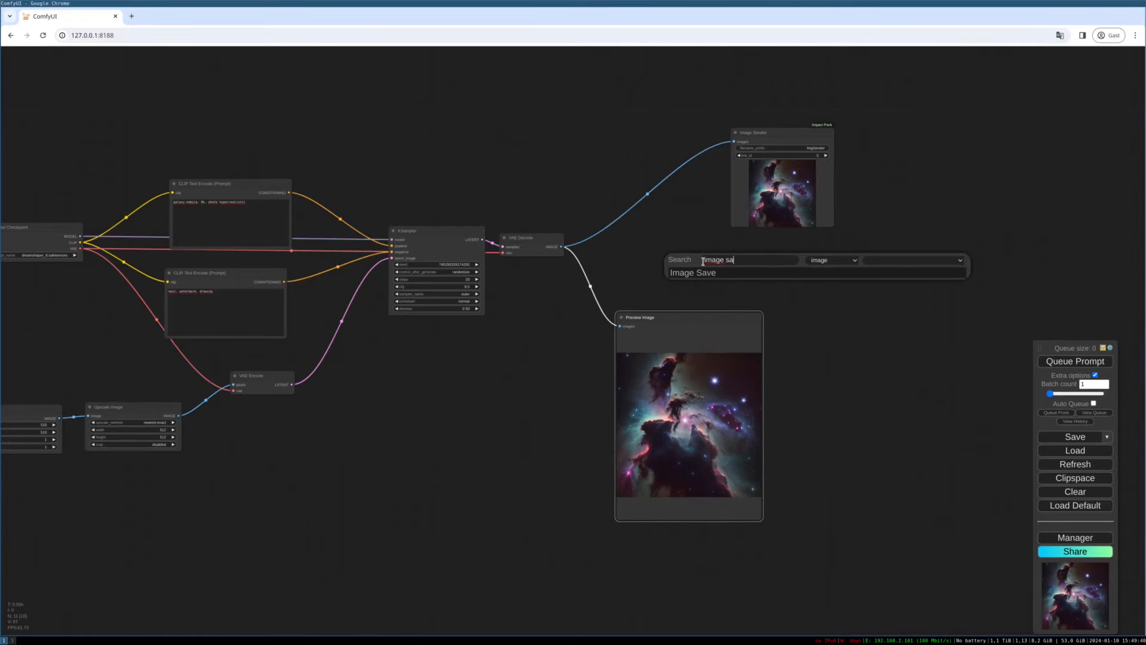
{"action": "type", "text": "ve"}
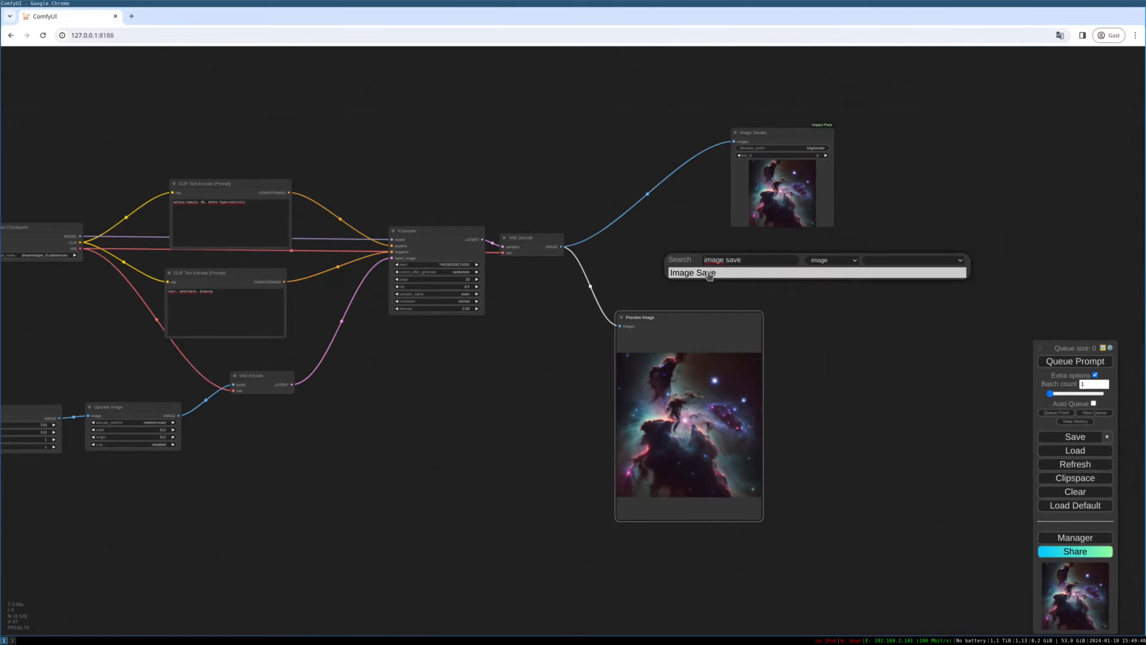
{"action": "key", "text": "Return"}
{"action": "left_click_drag", "start_coordinate": [726, 261], "coordinate": [813, 271]}
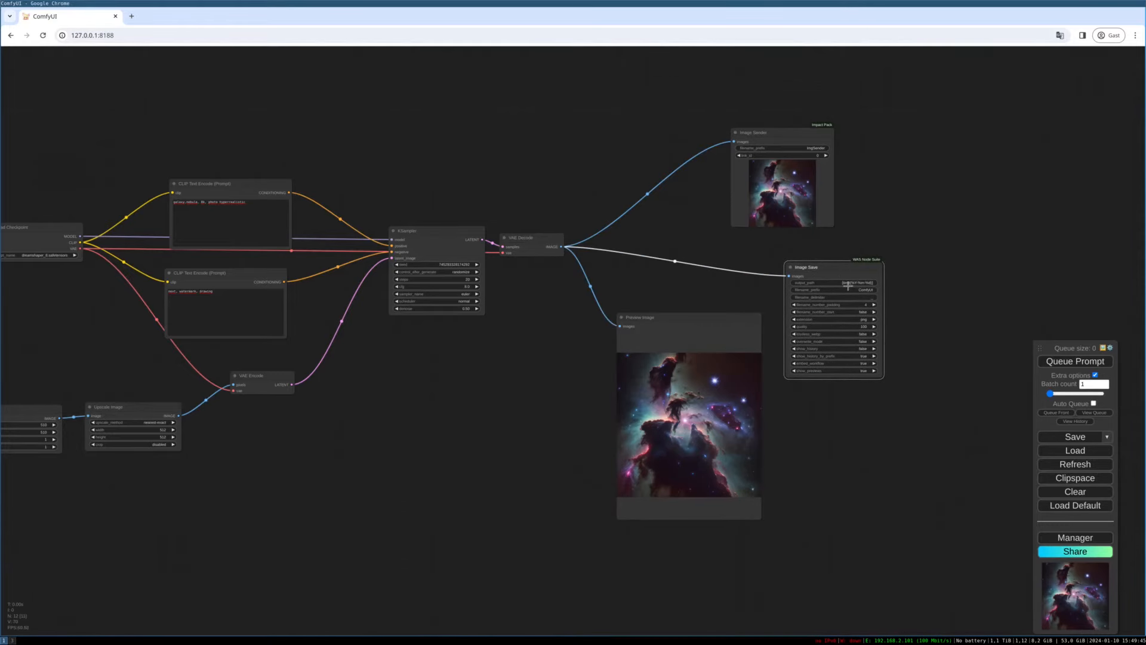
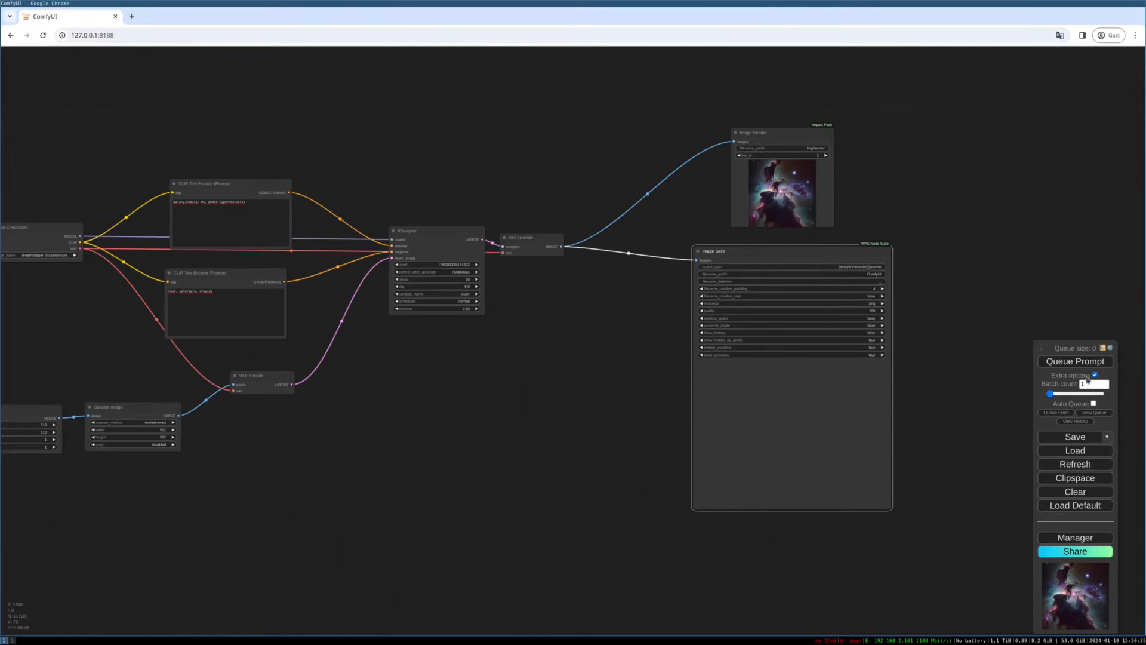
Turn Auto Queue back on, queue the prompt, and enlarge the Image Save node to show a bigger preview
{"action": "left_click", "coordinate": [1093, 404]}
{"action": "left_click", "coordinate": [1063, 363]}
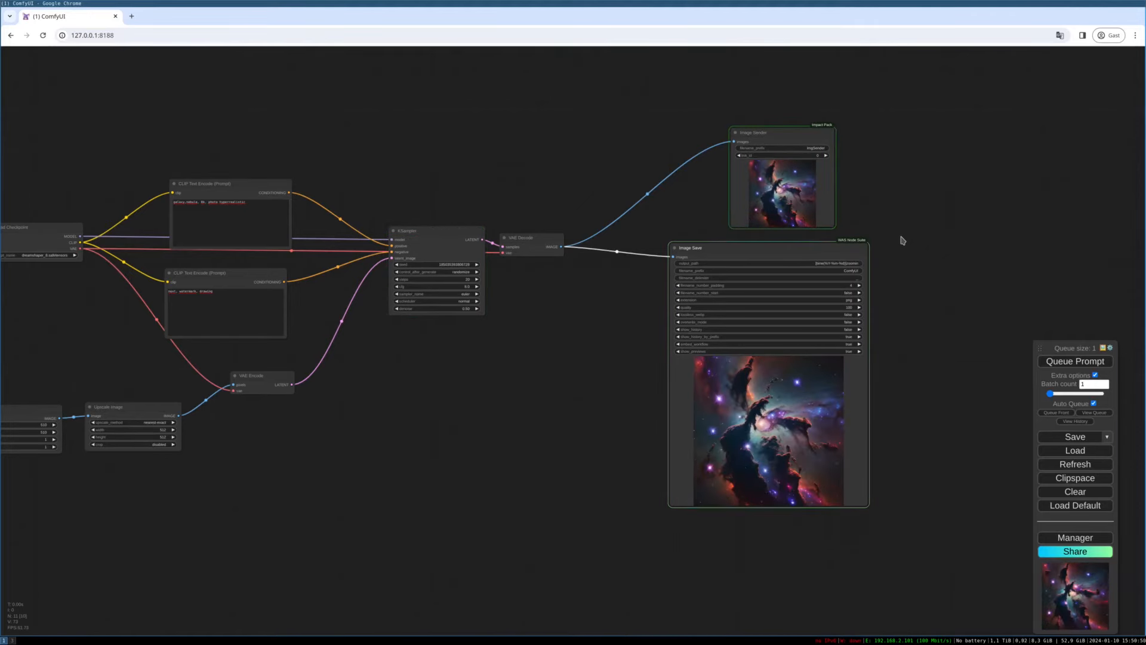
{"action": "left_click_drag", "start_coordinate": [868, 506], "coordinate": [884, 552]}
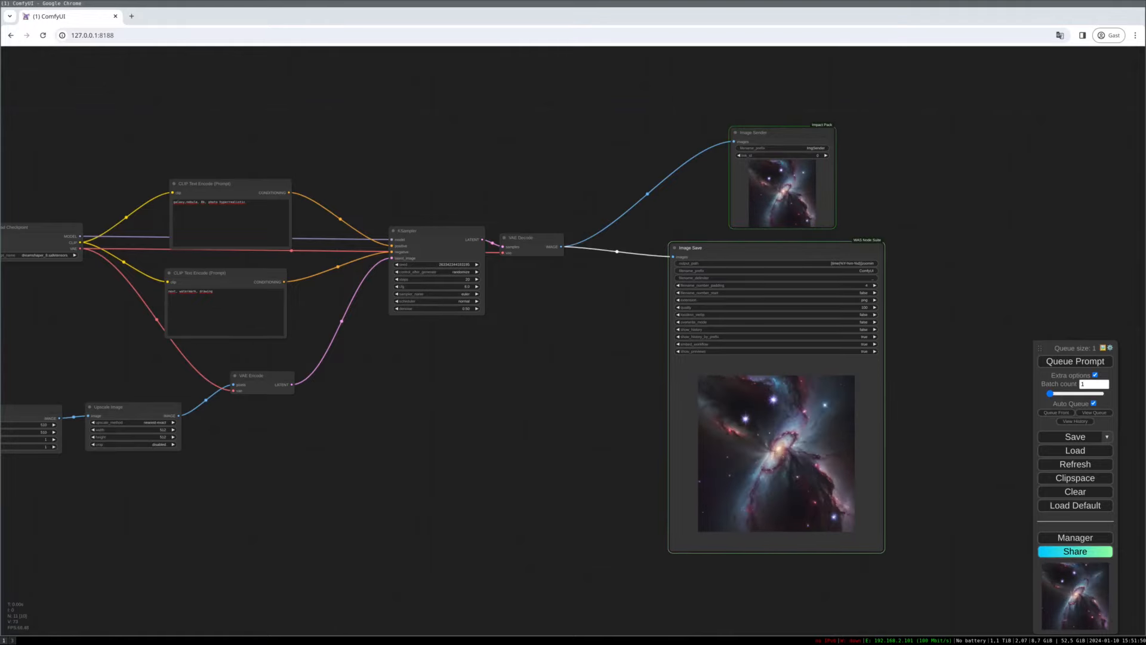
Show the image sequence player beside the workflow and inspect the playback of the saved galaxy frames at different magnifications
{"action": "key", "text": "super+shift+Left"}
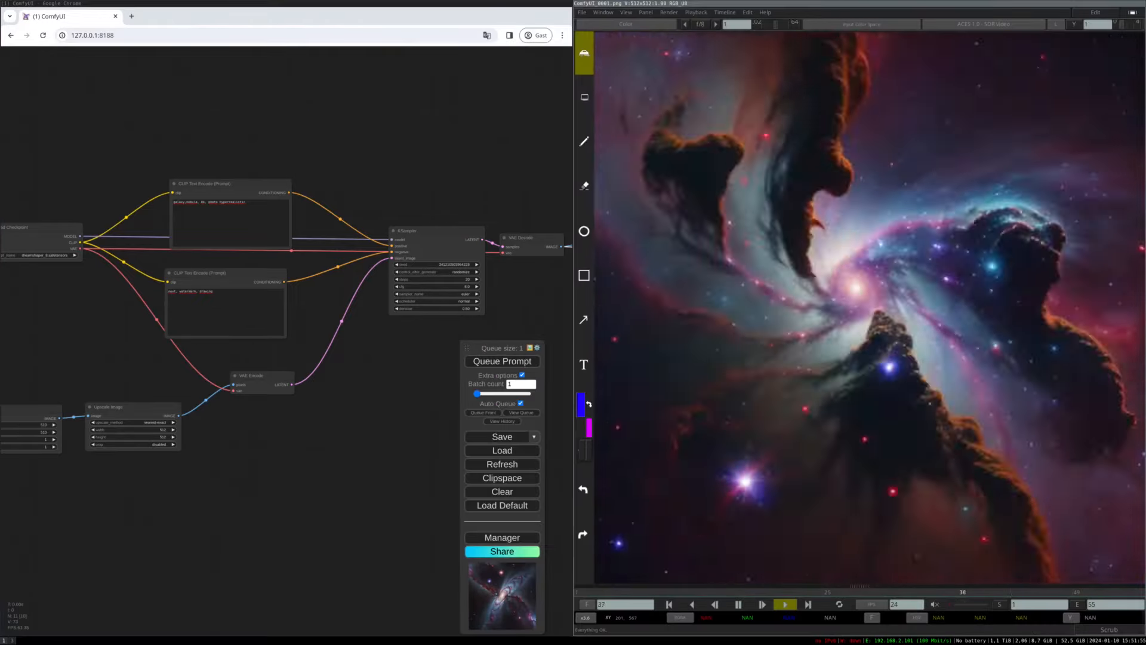
{"action": "scroll", "coordinate": [926, 308], "scroll_direction": "up", "scroll_amount": 3}
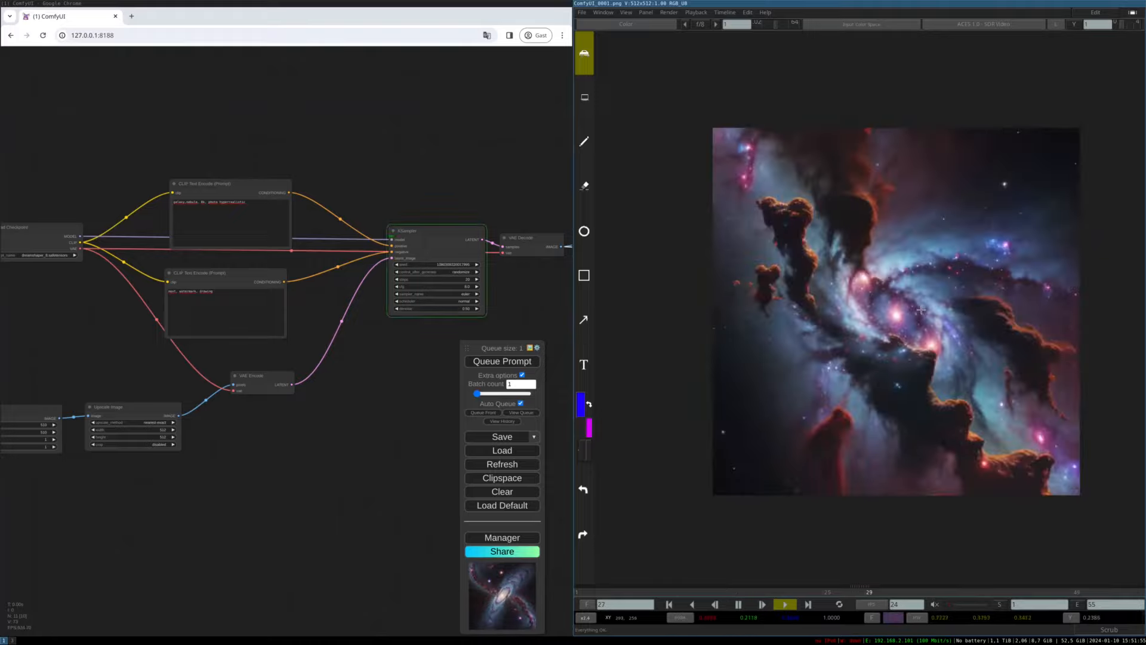
{"action": "scroll", "coordinate": [888, 247], "scroll_direction": "up", "scroll_amount": 2}
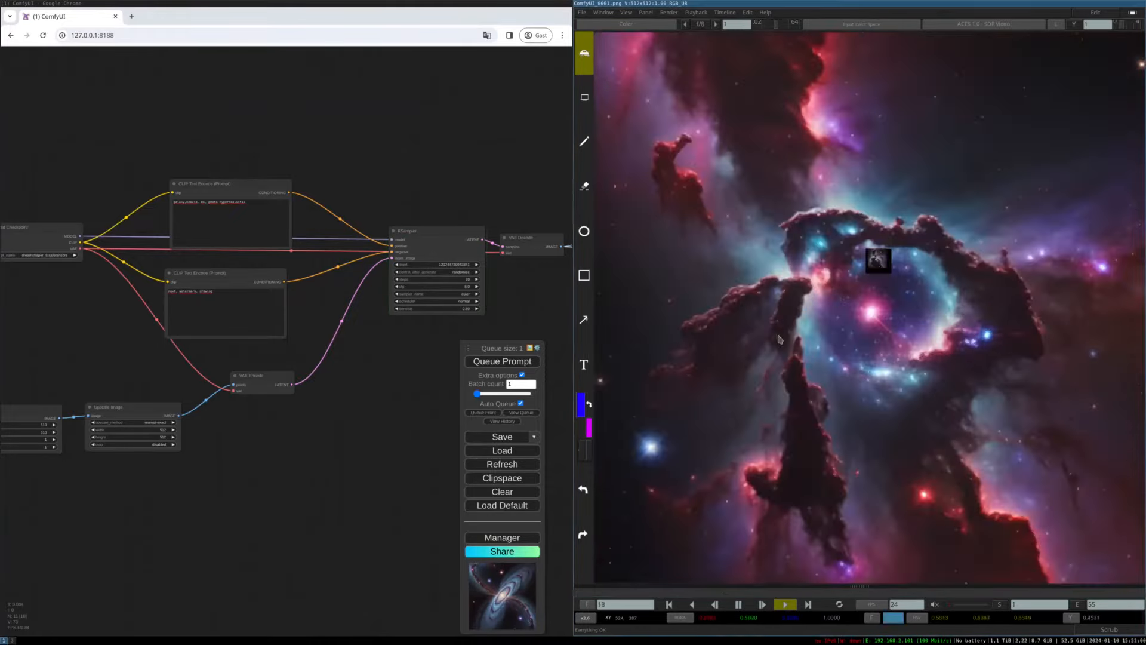
Turn off Auto Queue and close the image sequence player
{"action": "left_click", "coordinate": [520, 403]}
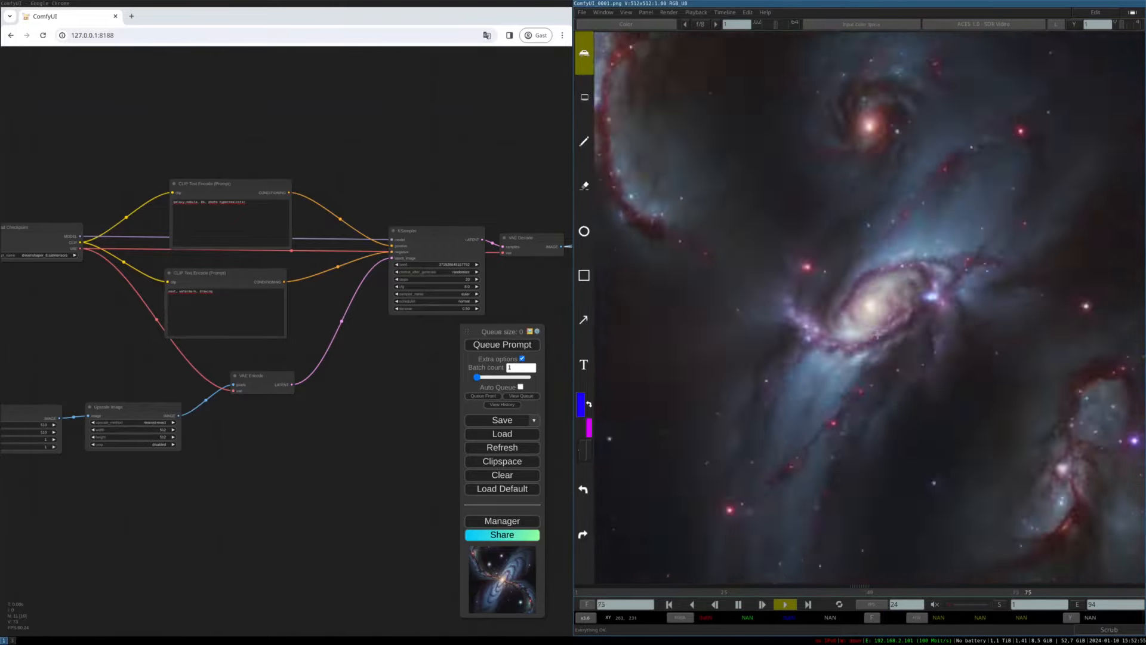
{"action": "key", "text": "super+shift+q"}
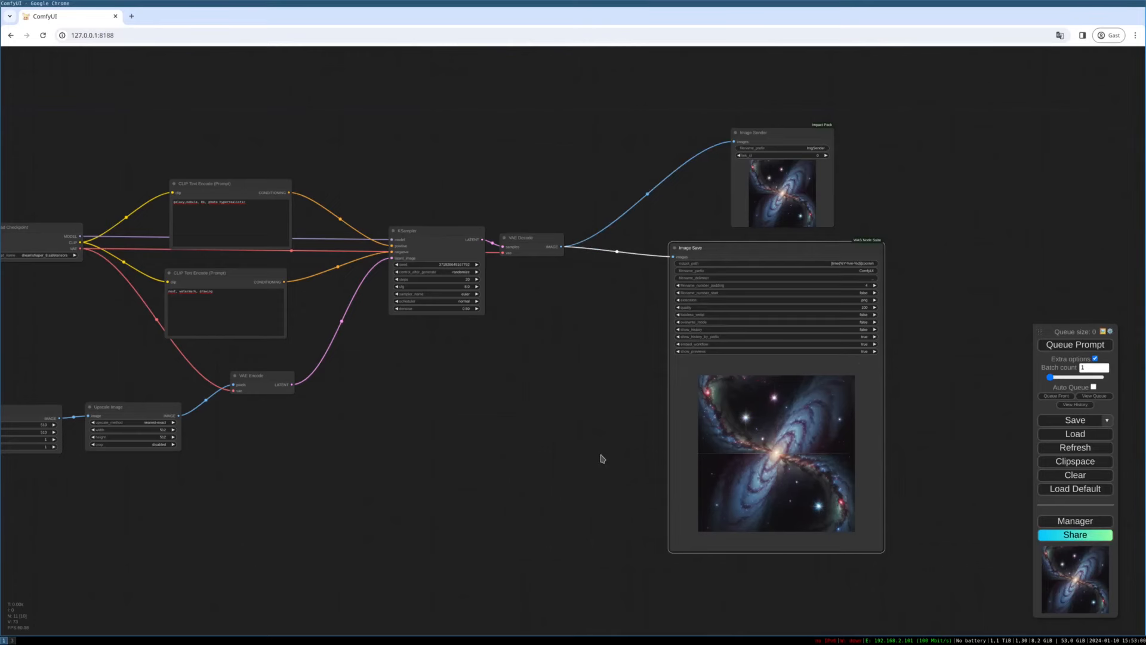
Shift the Image Receiver, ImageCrop and Upscale Image nodes away from VAE Encode to free space after the upscale
{"action": "left_click_drag", "start_coordinate": [602, 458], "coordinate": [800, 442]}
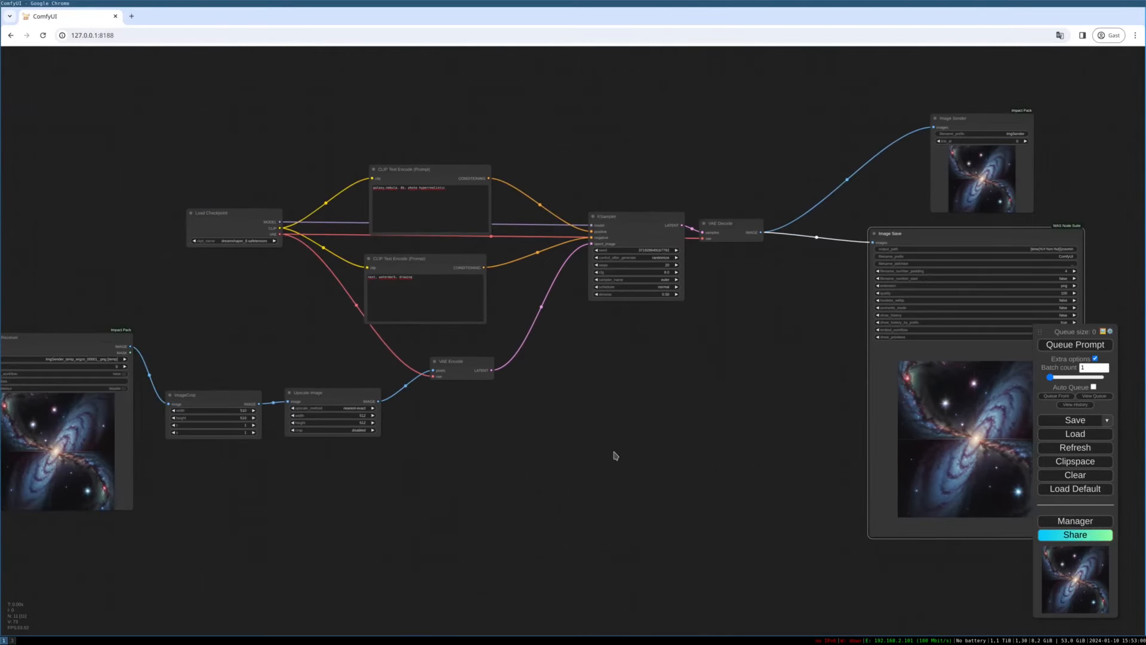
{"action": "left_click_drag", "start_coordinate": [615, 455], "coordinate": [801, 430]}
{"action": "left_click_drag", "start_coordinate": [632, 435], "coordinate": [830, 419]}
{"action": "left_click", "coordinate": [418, 295]}
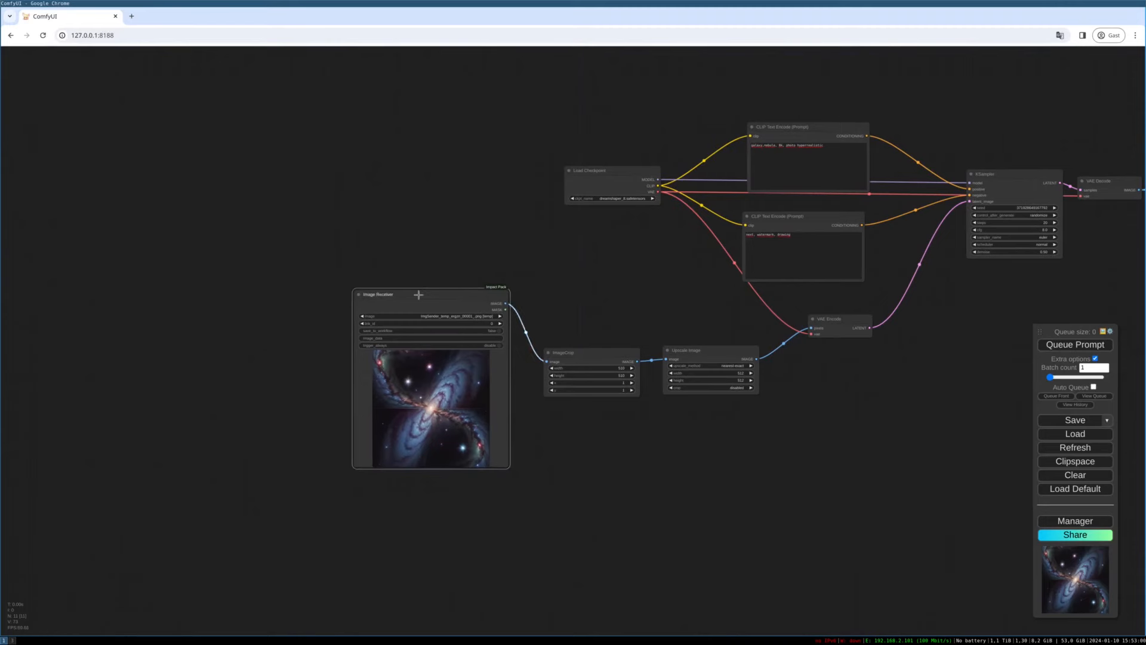
{"action": "left_click_drag", "start_coordinate": [419, 294], "coordinate": [270, 281]}
{"action": "left_click_drag", "start_coordinate": [591, 353], "coordinate": [467, 330]}
{"action": "left_click_drag", "start_coordinate": [718, 351], "coordinate": [598, 340]}
{"action": "left_click_drag", "start_coordinate": [720, 402], "coordinate": [494, 395]}
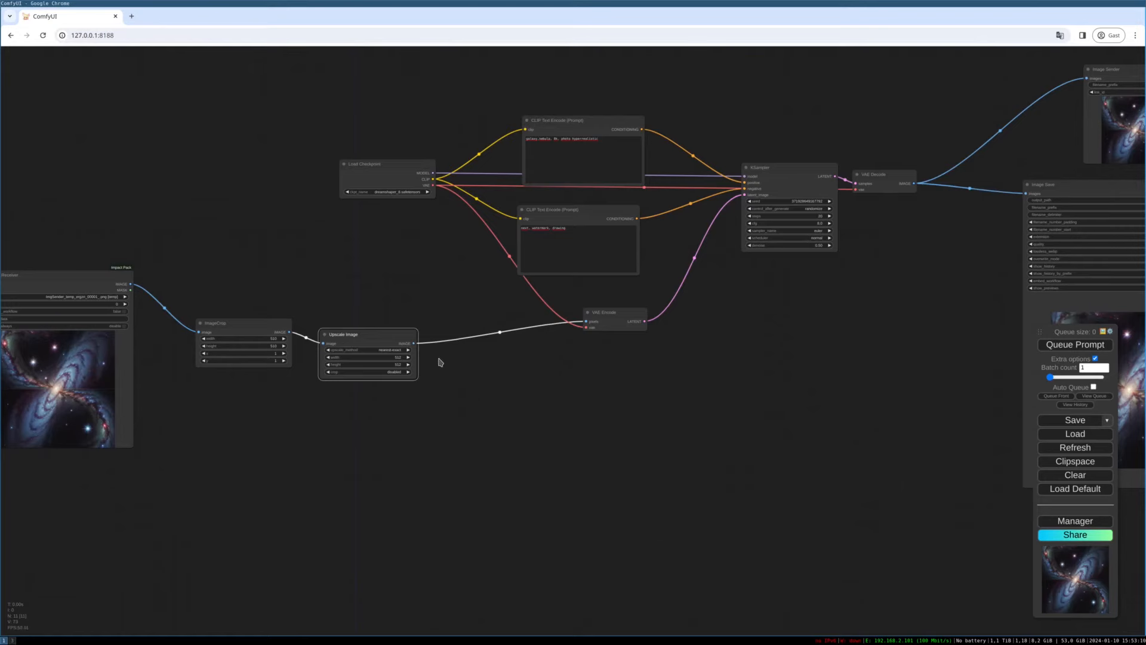
Move ImageCrop and Upscale Image slightly back and add a Realistic Lineart ControlNet preprocessor to the upscaled image output
{"action": "left_click_drag", "start_coordinate": [415, 344], "coordinate": [475, 371]}
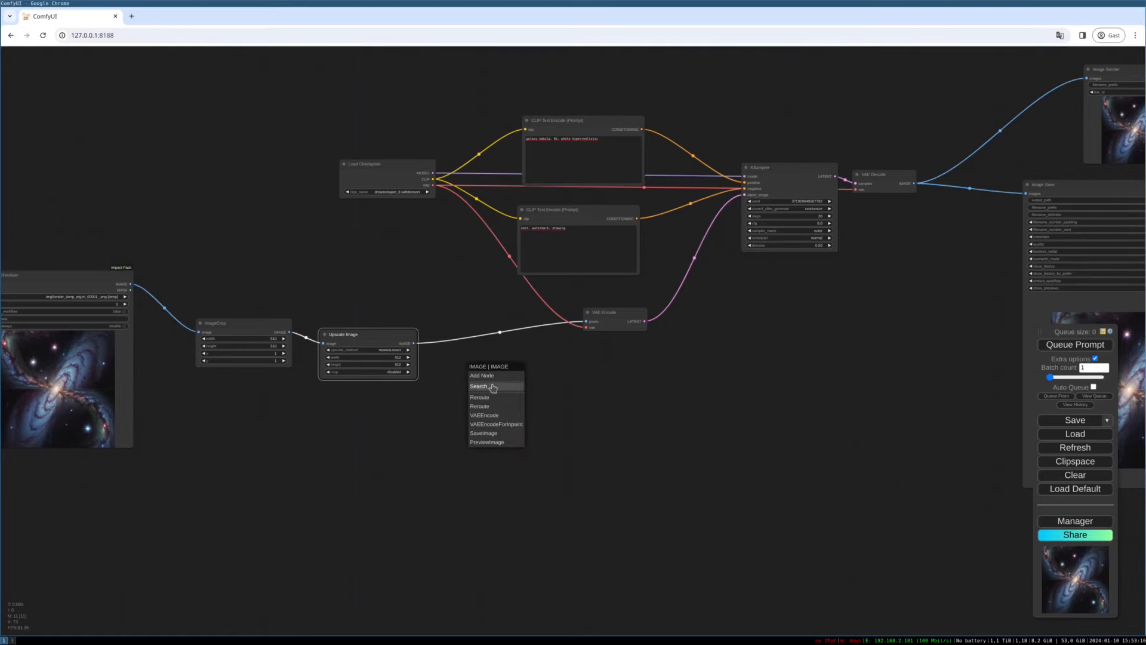
{"action": "left_click", "coordinate": [491, 386]}
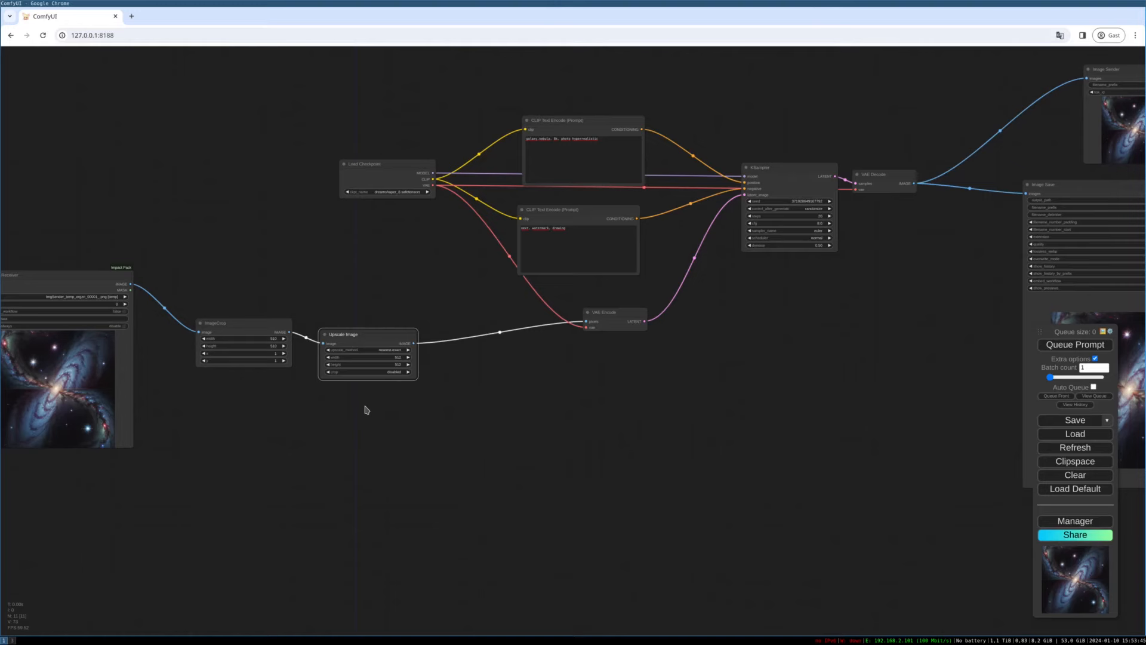
{"action": "left_click_drag", "start_coordinate": [236, 323], "coordinate": [213, 311]}
{"action": "left_click_drag", "start_coordinate": [378, 336], "coordinate": [475, 388]}
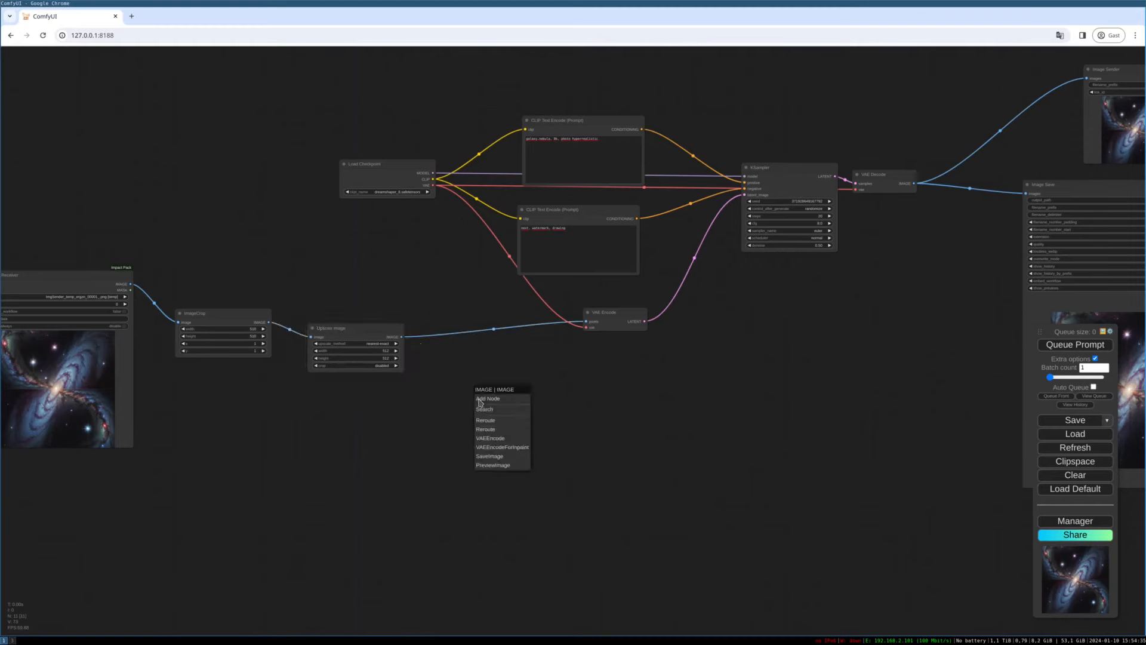
{"action": "left_click", "coordinate": [488, 399]}
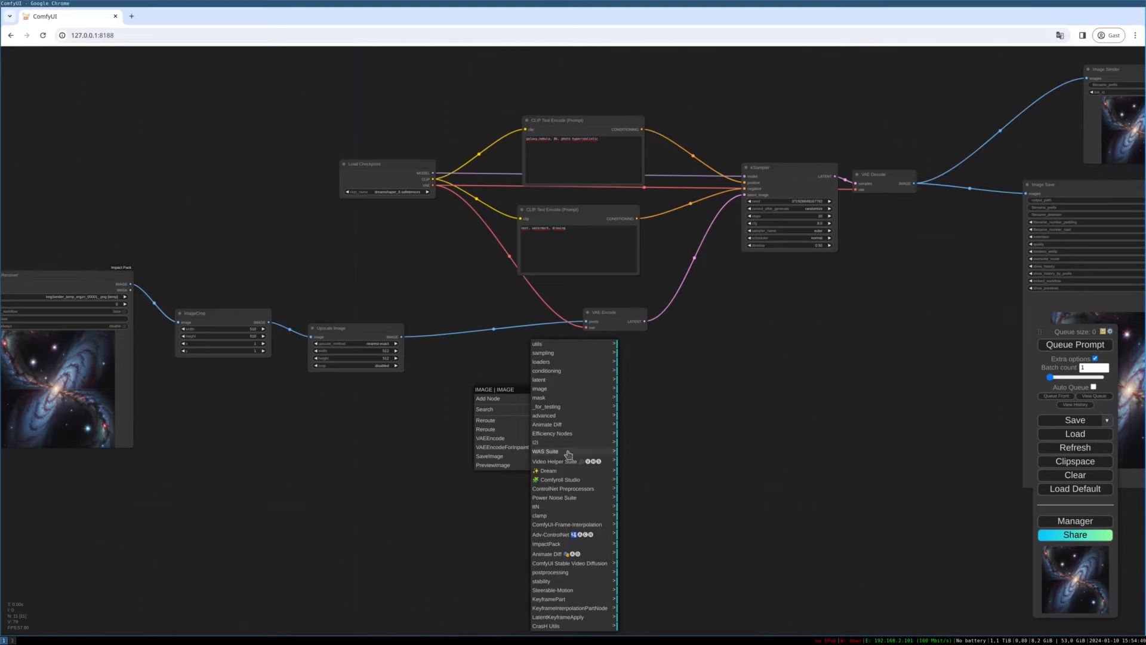
{"action": "left_click", "coordinate": [570, 490]}
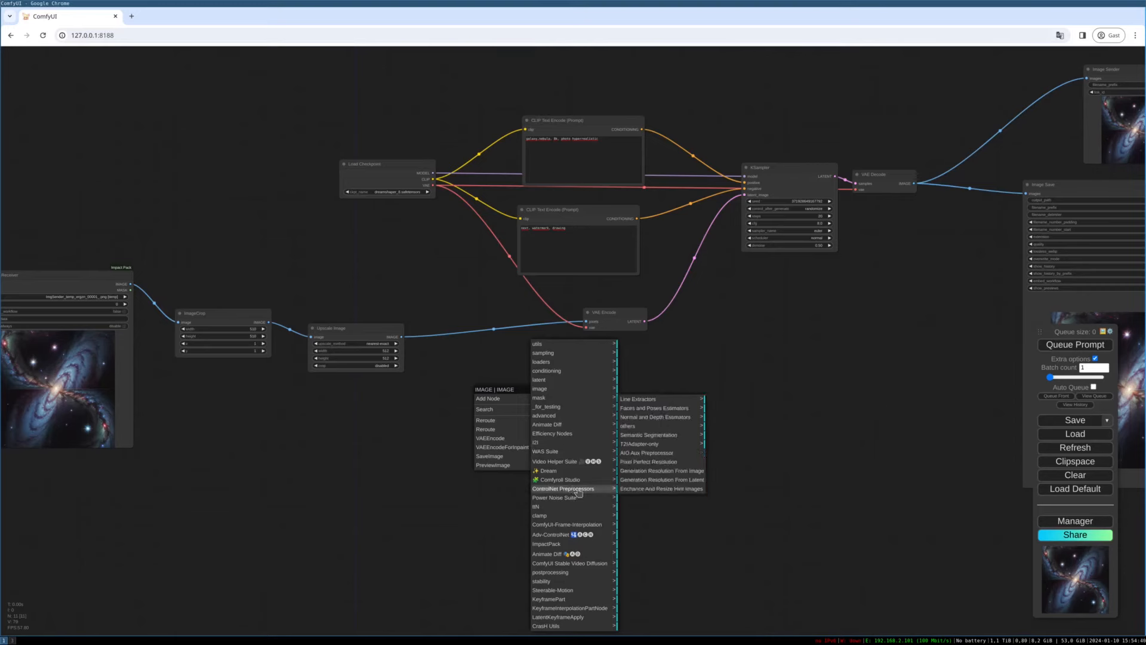
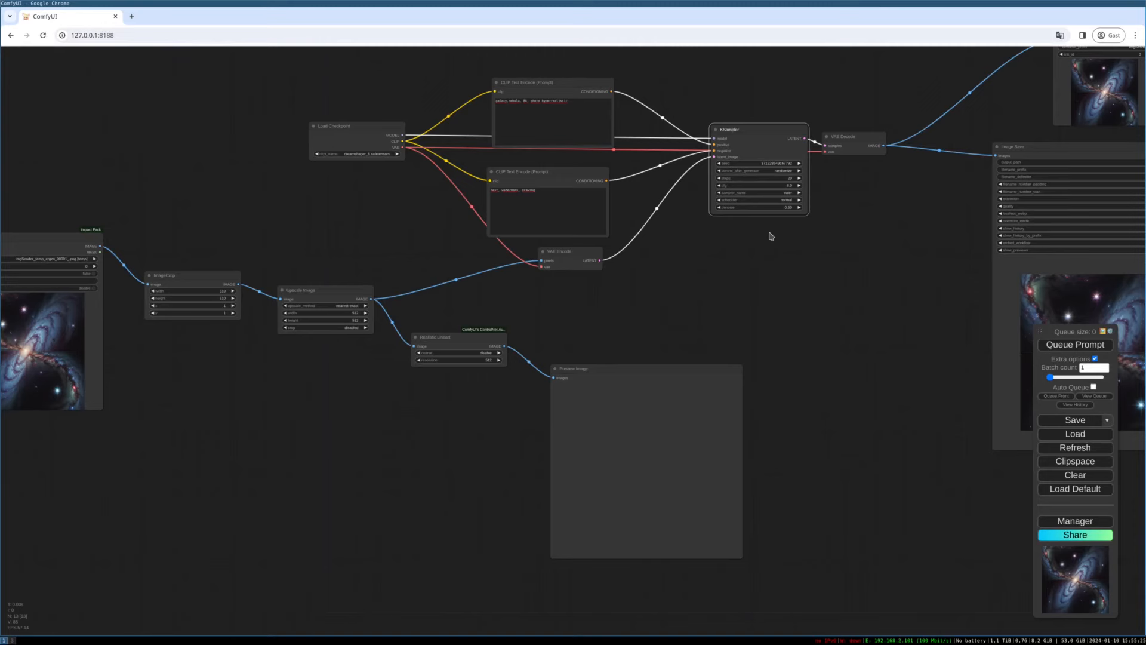
Enlarge the VAE Encode node, align it under the negative prompt, and queue the prompt to preview the line art
{"action": "left_click_drag", "start_coordinate": [571, 253], "coordinate": [610, 300]}
{"action": "left_click_drag", "start_coordinate": [585, 264], "coordinate": [588, 261]}
{"action": "mouse_move", "coordinate": [613, 297]}
{"action": "left_mouse_down"}
{"action": "mouse_move", "coordinate": [604, 290]}
{"action": "mouse_move", "coordinate": [610, 297]}
{"action": "left_mouse_up"}
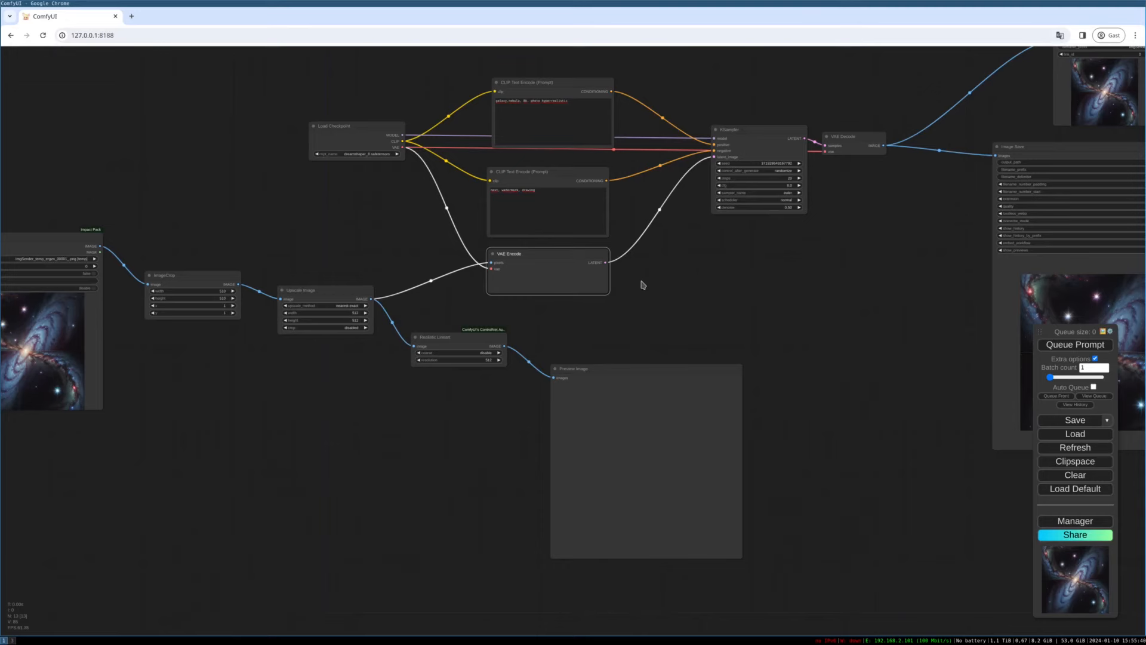
{"action": "left_click_drag", "start_coordinate": [780, 255], "coordinate": [687, 265]}
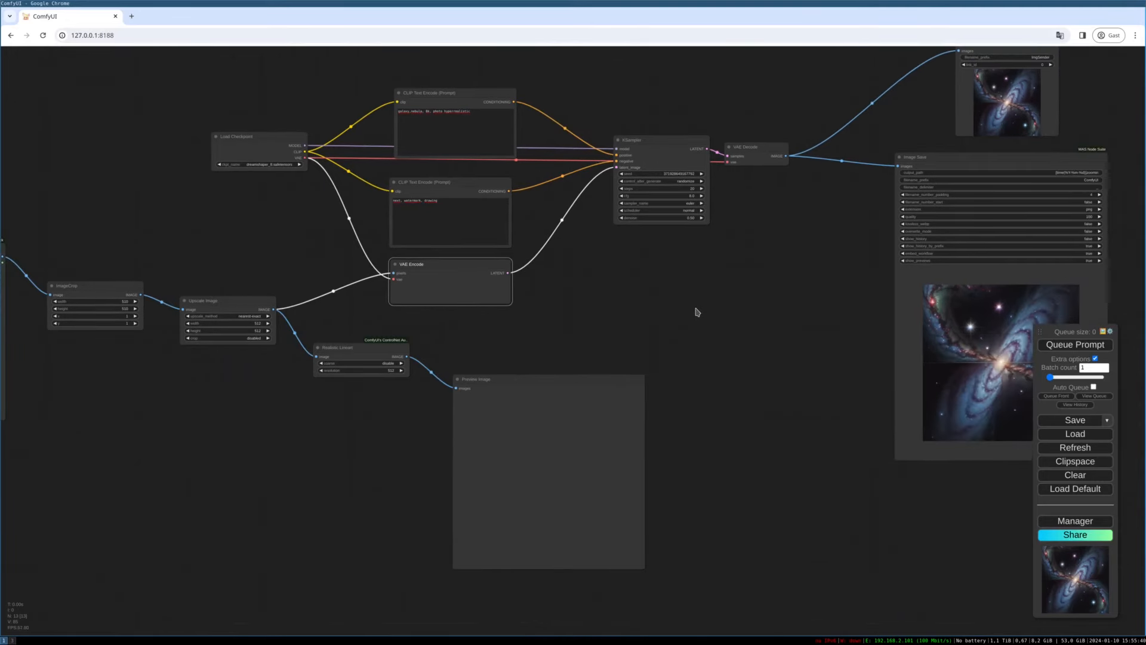
{"action": "left_click_drag", "start_coordinate": [508, 301], "coordinate": [504, 297]}
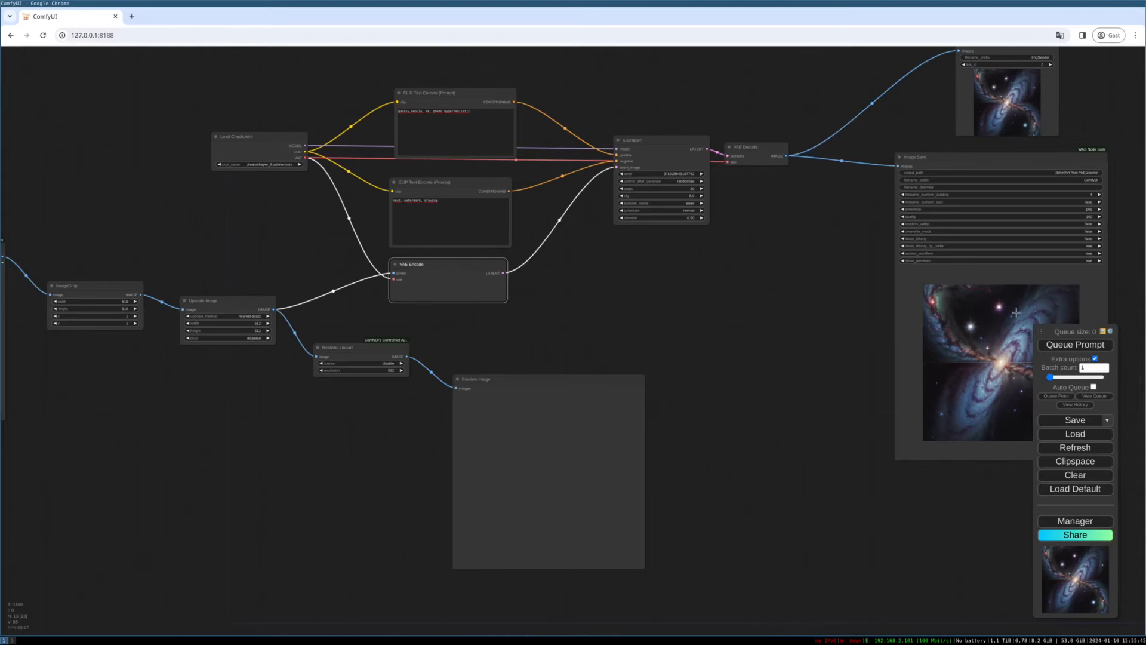
{"action": "left_click", "coordinate": [1091, 346]}
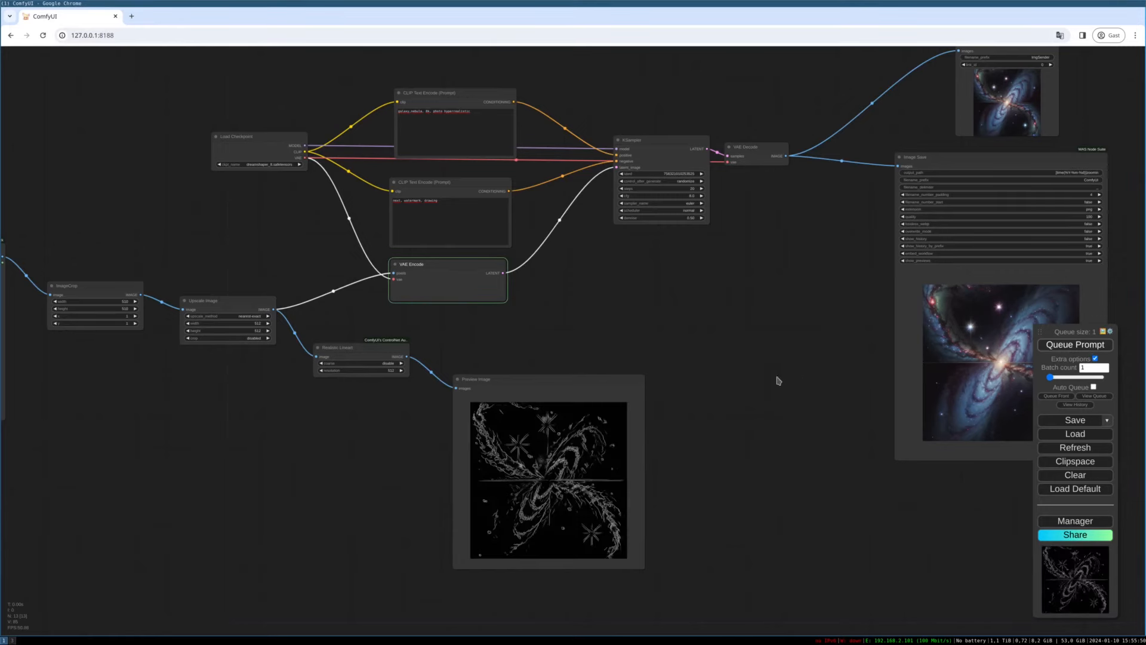
Move Load Checkpoint, both CLIP Text Encode nodes and VAE Encode away from the KSampler to open a gap before it
{"action": "left_click_drag", "start_coordinate": [346, 501], "coordinate": [441, 469]}
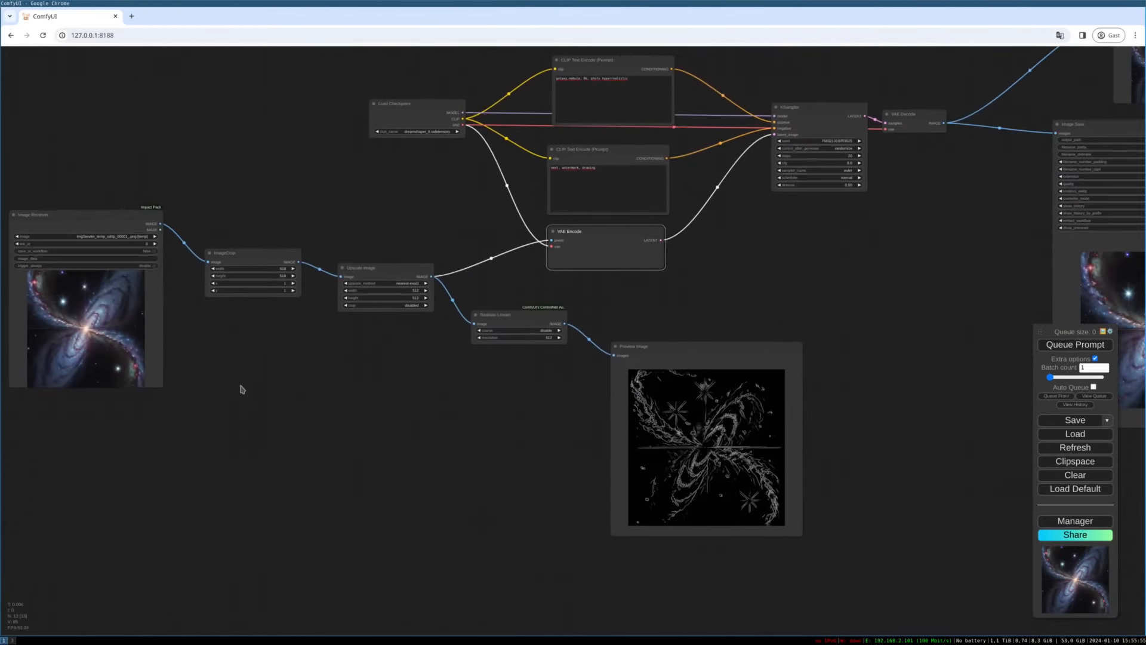
{"action": "left_click_drag", "start_coordinate": [489, 397], "coordinate": [455, 440]}
{"action": "left_click", "coordinate": [336, 166]}
{"action": "left_click_drag", "start_coordinate": [336, 166], "coordinate": [263, 172]}
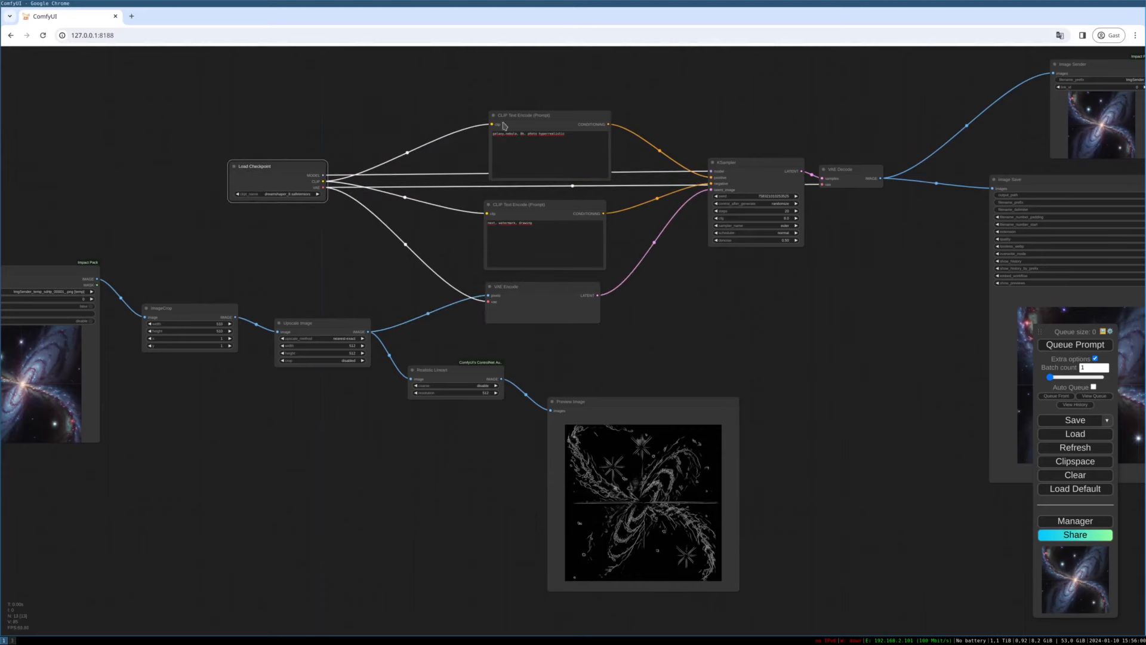
{"action": "left_click_drag", "start_coordinate": [501, 122], "coordinate": [443, 75]}
{"action": "left_click", "coordinate": [536, 203]}
{"action": "left_click_drag", "start_coordinate": [536, 203], "coordinate": [475, 167]}
{"action": "left_click_drag", "start_coordinate": [559, 306], "coordinate": [496, 288]}
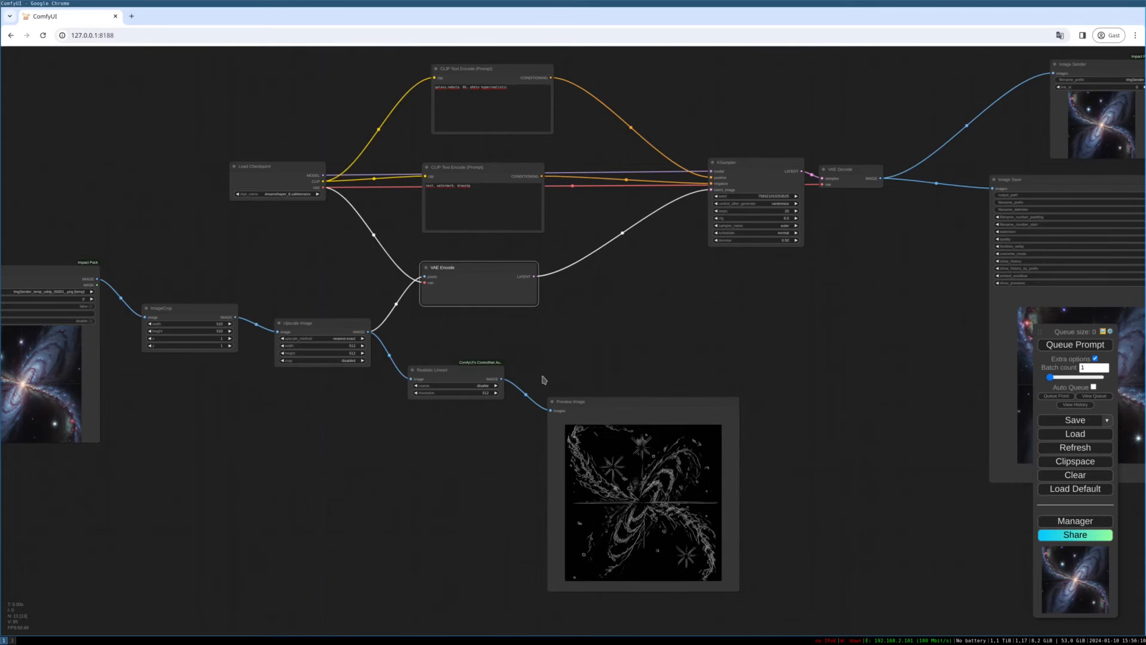
Search for "control" and add a ControlNetApply node fed by the Realistic Lineart image output
{"action": "left_click_drag", "start_coordinate": [501, 378], "coordinate": [601, 296]}
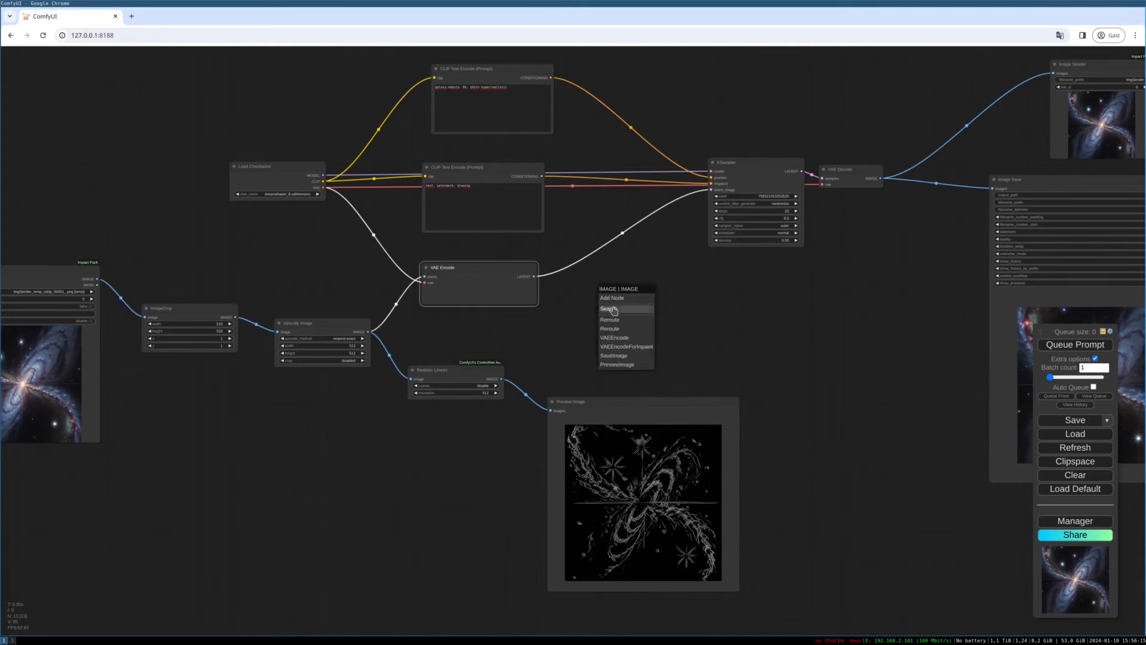
{"action": "left_click", "coordinate": [610, 308]}
{"action": "type", "text": "control"}
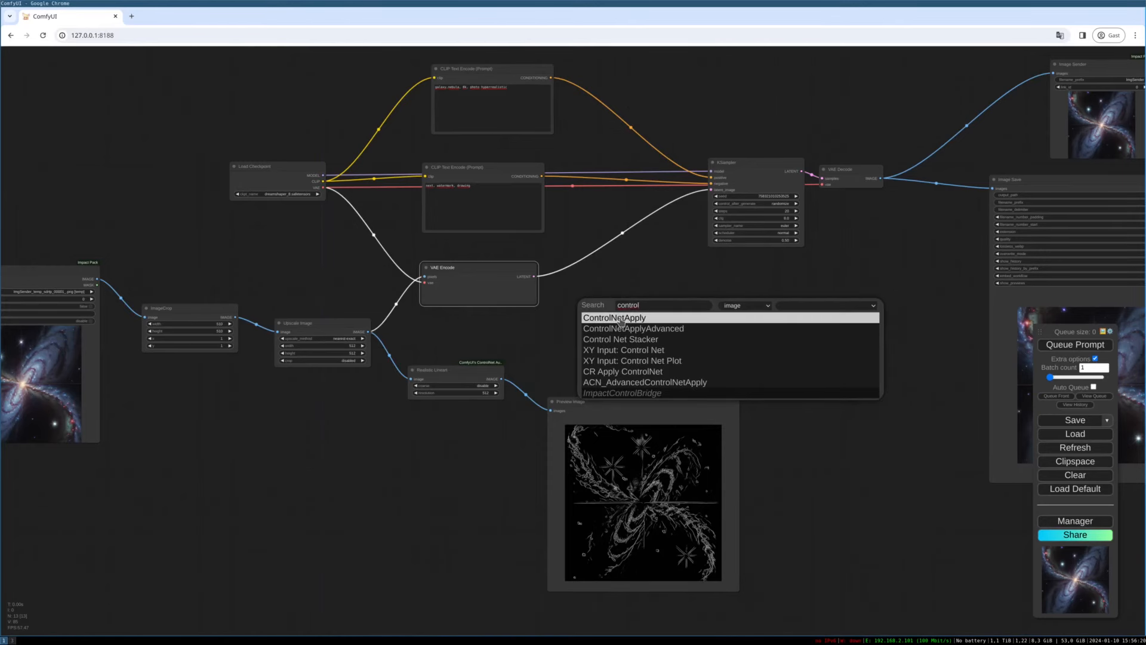
{"action": "left_click", "coordinate": [621, 317]}
{"action": "left_click", "coordinate": [645, 304]}
{"action": "left_click", "coordinate": [484, 368]}
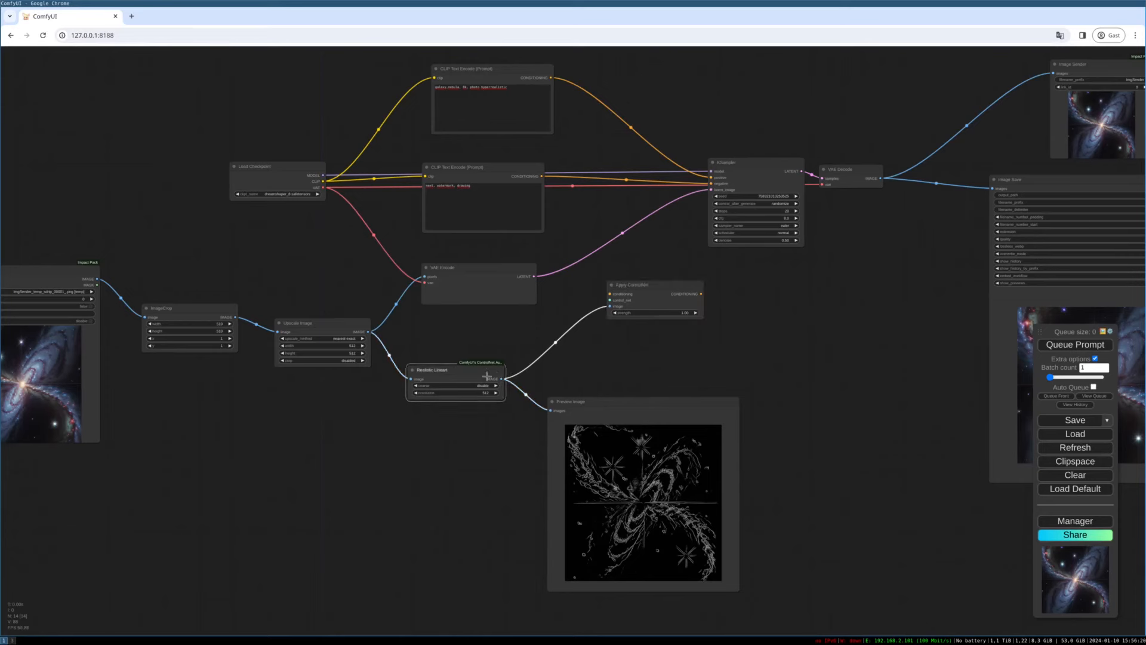
Lower the Apply ControlNet and Realistic Lineart nodes to make room between VAE Encode and the line art preprocessor
{"action": "mouse_move", "coordinate": [644, 290]}
{"action": "left_mouse_down"}
{"action": "mouse_move", "coordinate": [648, 273]}
{"action": "mouse_move", "coordinate": [652, 292]}
{"action": "left_mouse_up"}
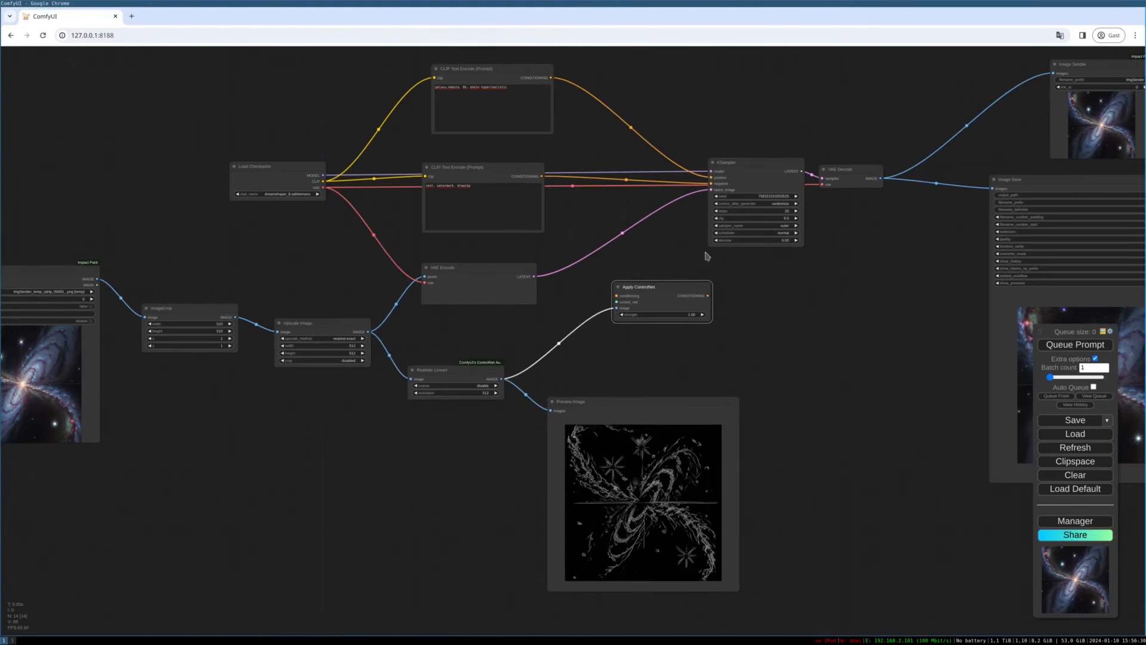
{"action": "left_click_drag", "start_coordinate": [639, 285], "coordinate": [645, 340]}
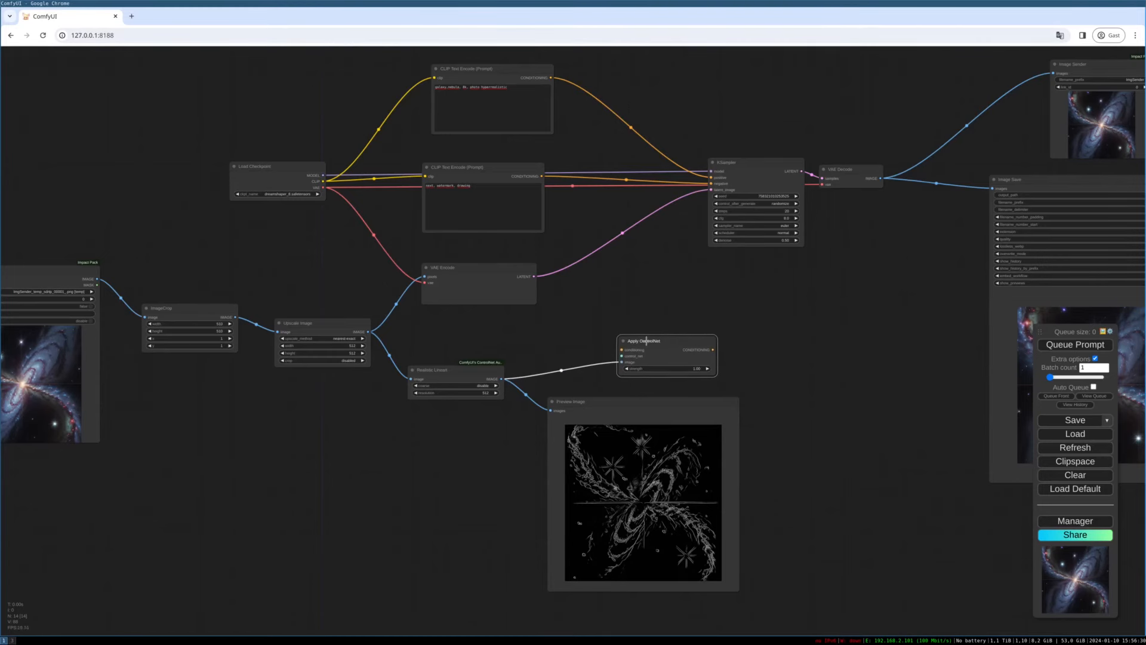
{"action": "left_click_drag", "start_coordinate": [444, 371], "coordinate": [448, 400]}
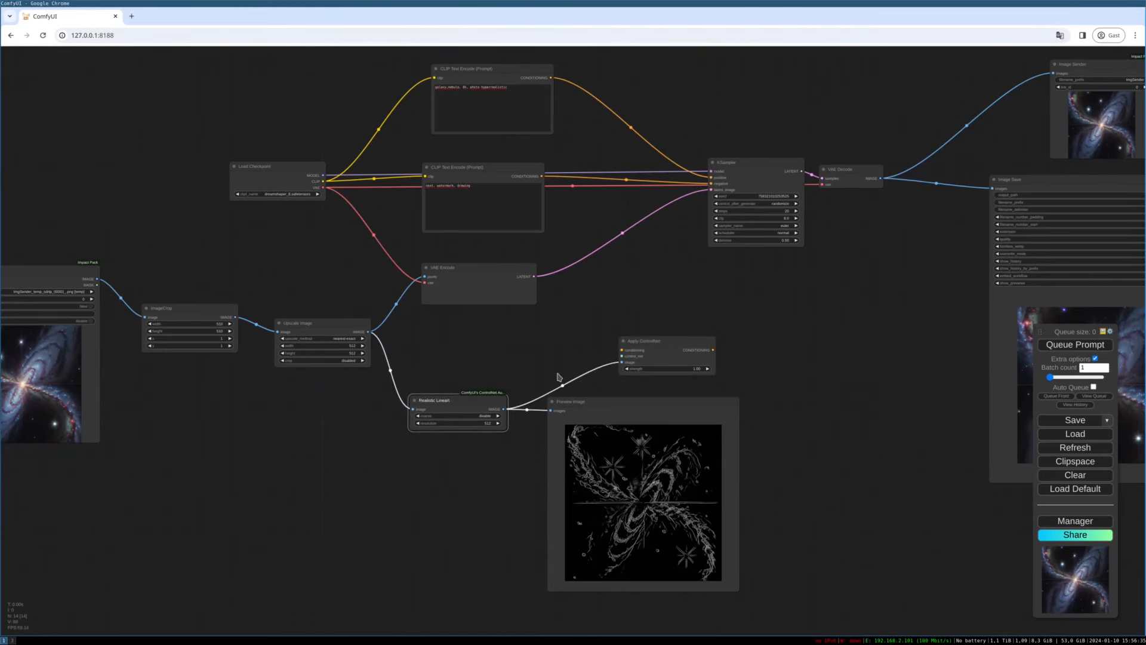
Add a ControlNetLoader to Apply ControlNet's control_net input and choose the control_v11p_sd15_lineart.pth model
{"action": "left_click_drag", "start_coordinate": [624, 355], "coordinate": [510, 336]}
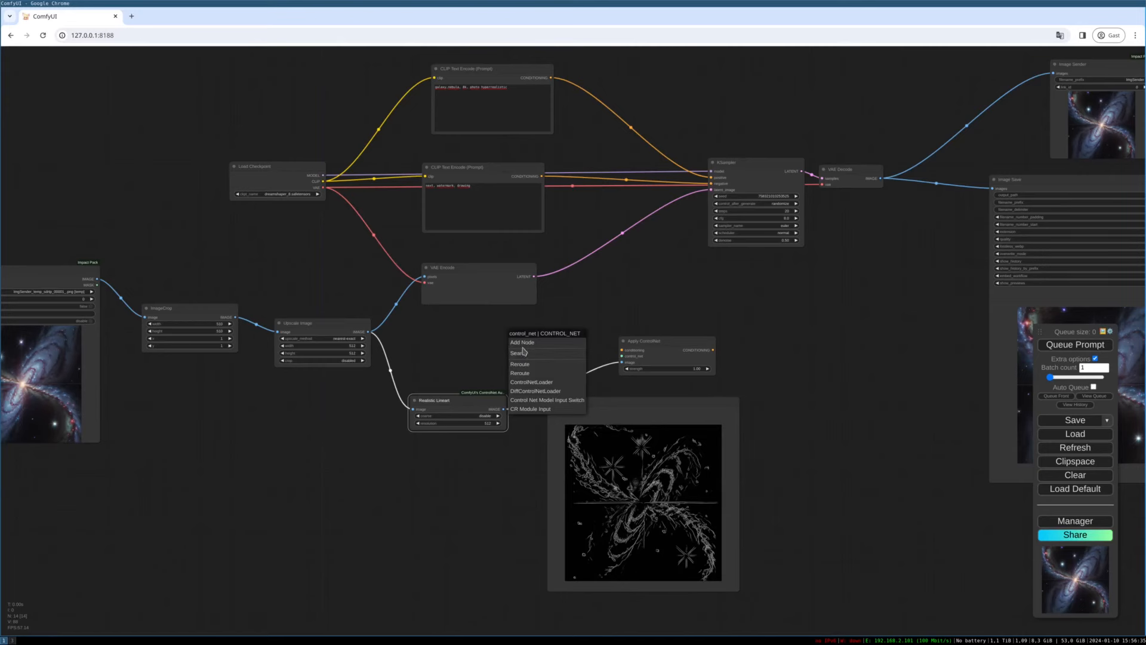
{"action": "left_click", "coordinate": [550, 384]}
{"action": "left_click_drag", "start_coordinate": [576, 336], "coordinate": [559, 360]}
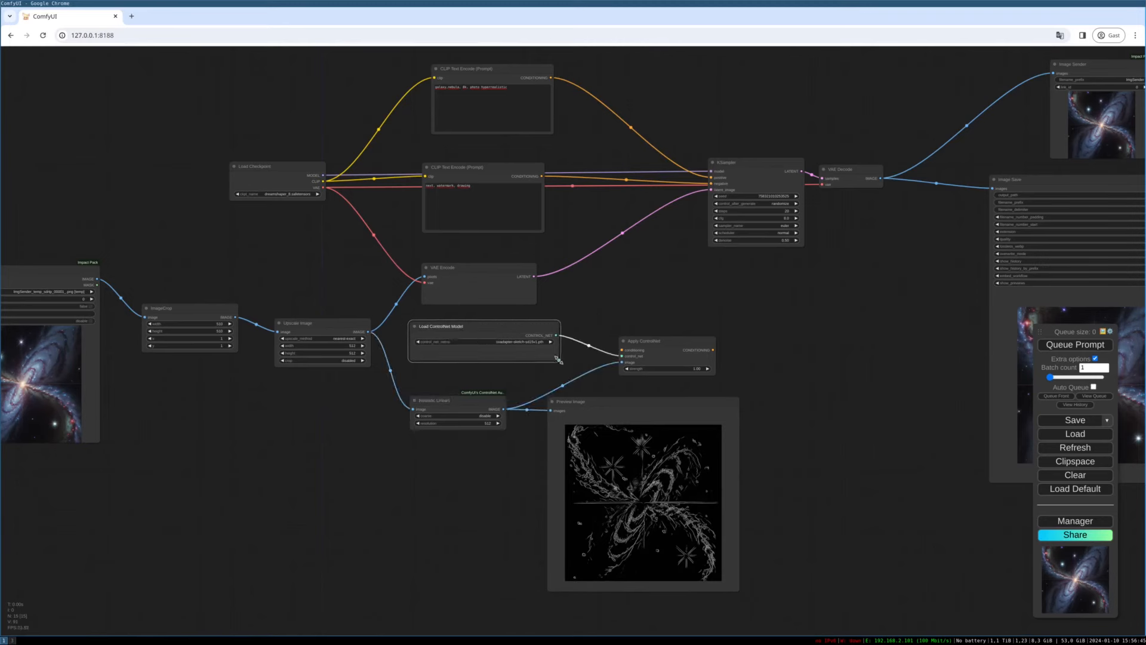
{"action": "left_click", "coordinate": [524, 342]}
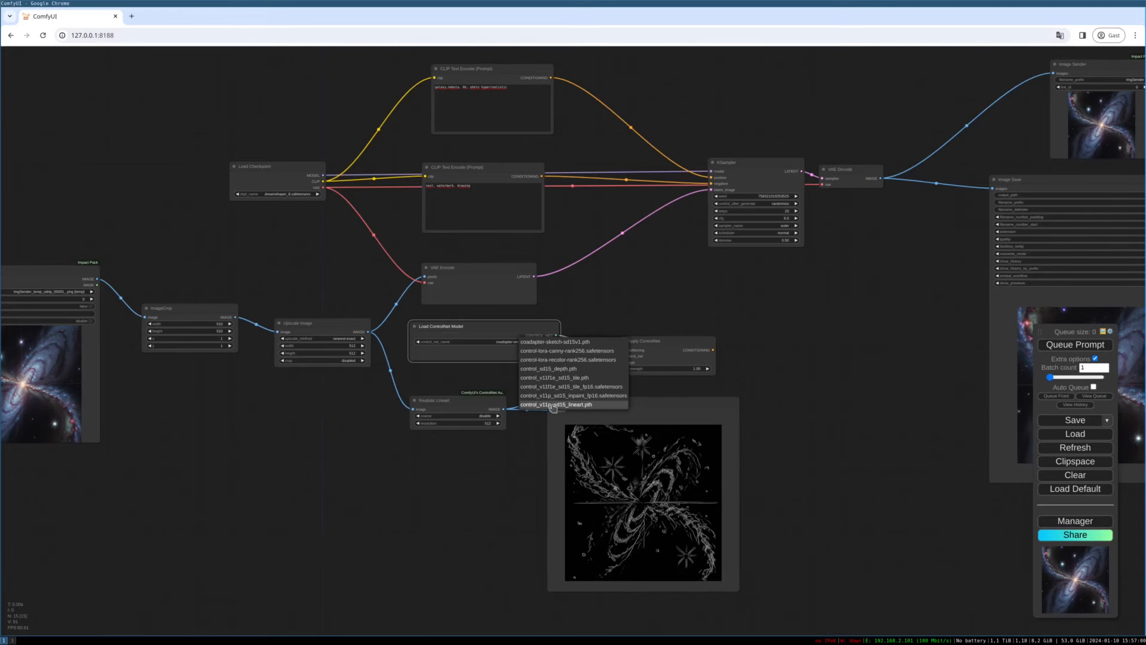
{"action": "left_click", "coordinate": [603, 406]}
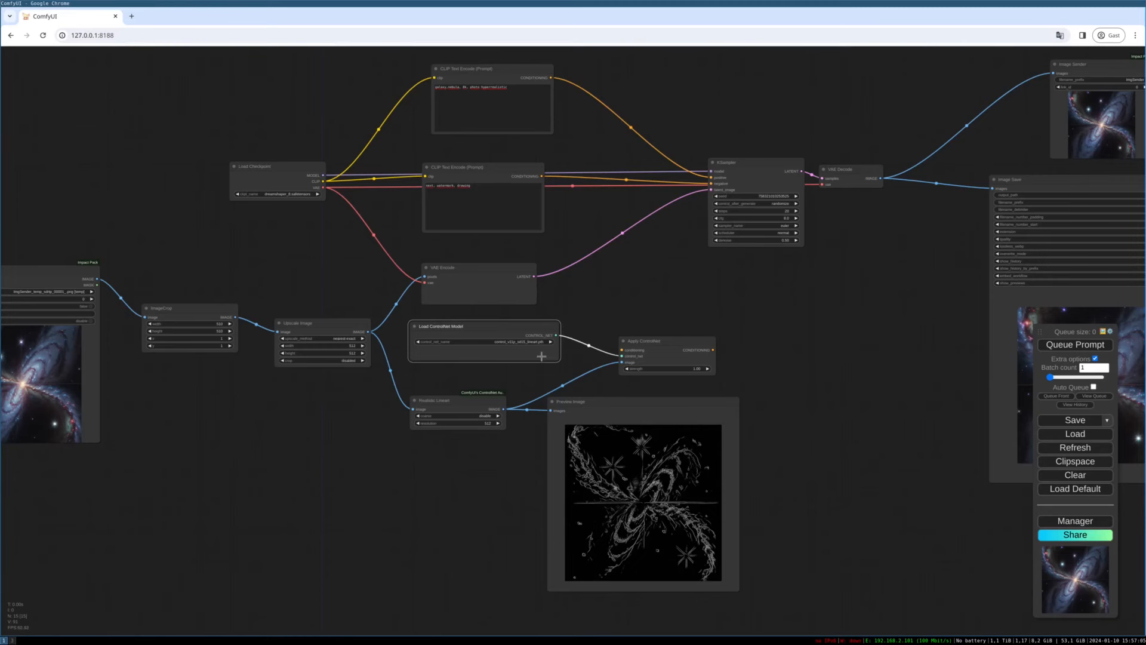
Bring the ControlNet nodes closer together and route the positive prompt's conditioning through Apply ControlNet into the KSampler's positive input
{"action": "left_click_drag", "start_coordinate": [513, 329], "coordinate": [508, 327]}
{"action": "left_click_drag", "start_coordinate": [657, 345], "coordinate": [634, 347]}
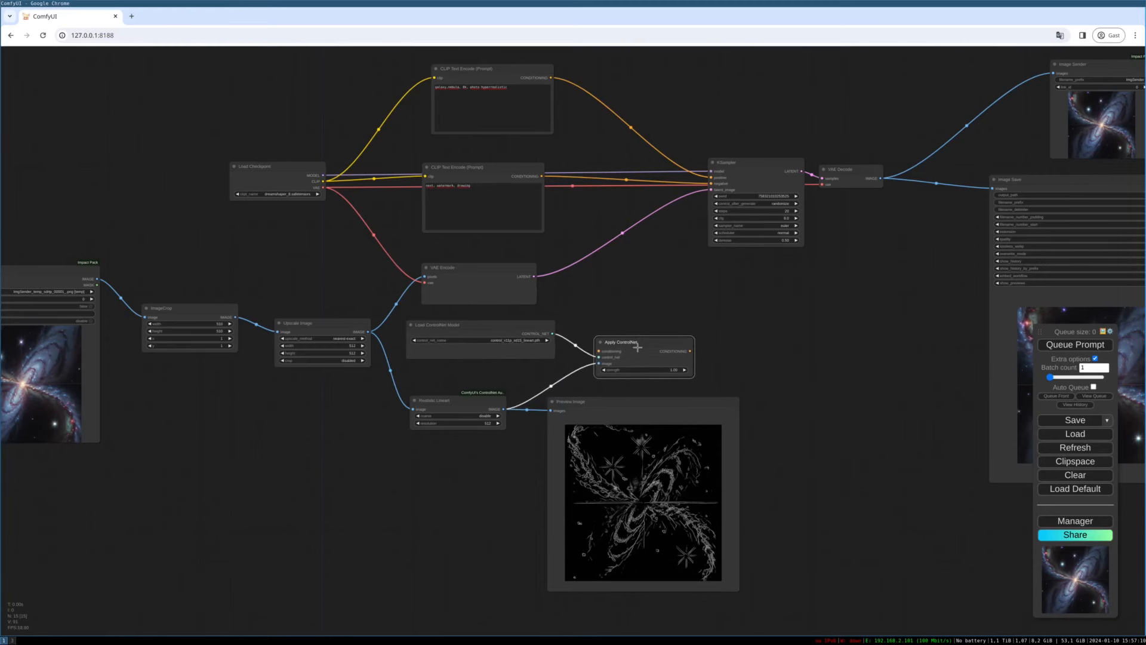
{"action": "left_click_drag", "start_coordinate": [535, 335], "coordinate": [533, 339]}
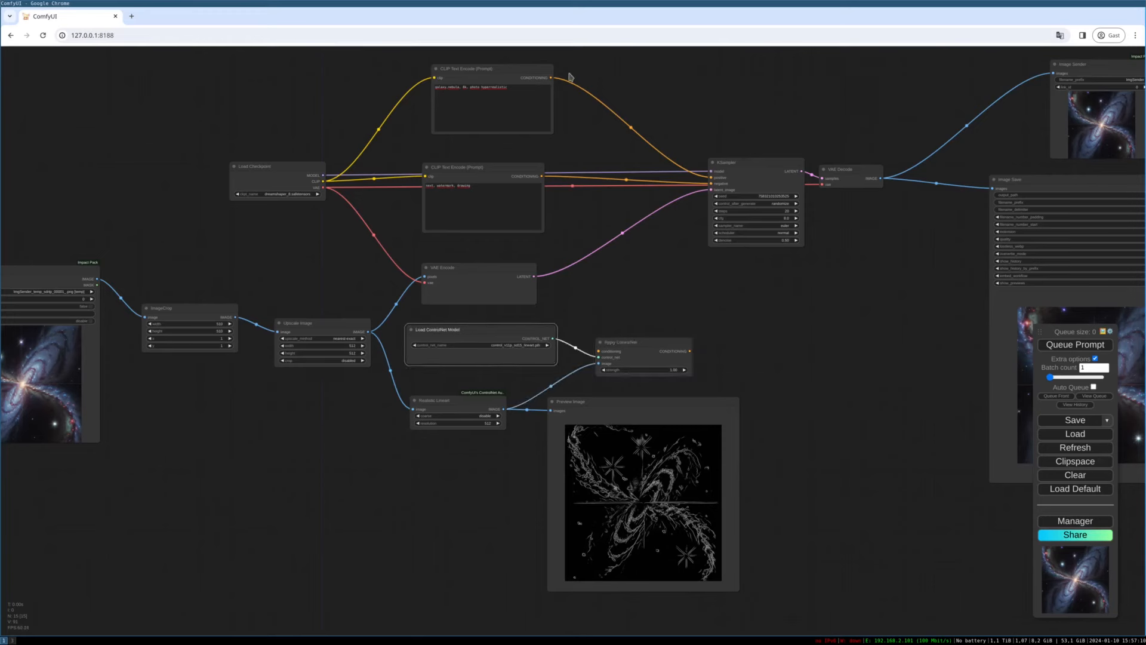
{"action": "left_click_drag", "start_coordinate": [549, 77], "coordinate": [628, 292]}
{"action": "left_click_drag", "start_coordinate": [554, 347], "coordinate": [518, 357]}
{"action": "left_click_drag", "start_coordinate": [683, 296], "coordinate": [711, 178]}
Tidy the Apply ControlNet, Preview Image, Realistic Lineart and Load ControlNet Model positions, and queue the prompt to check the saved image
{"action": "left_click_drag", "start_coordinate": [643, 306], "coordinate": [646, 277]}
{"action": "left_click_drag", "start_coordinate": [585, 411], "coordinate": [577, 429]}
{"action": "left_click_drag", "start_coordinate": [471, 397], "coordinate": [463, 391]}
{"action": "left_click_drag", "start_coordinate": [478, 321], "coordinate": [484, 324]}
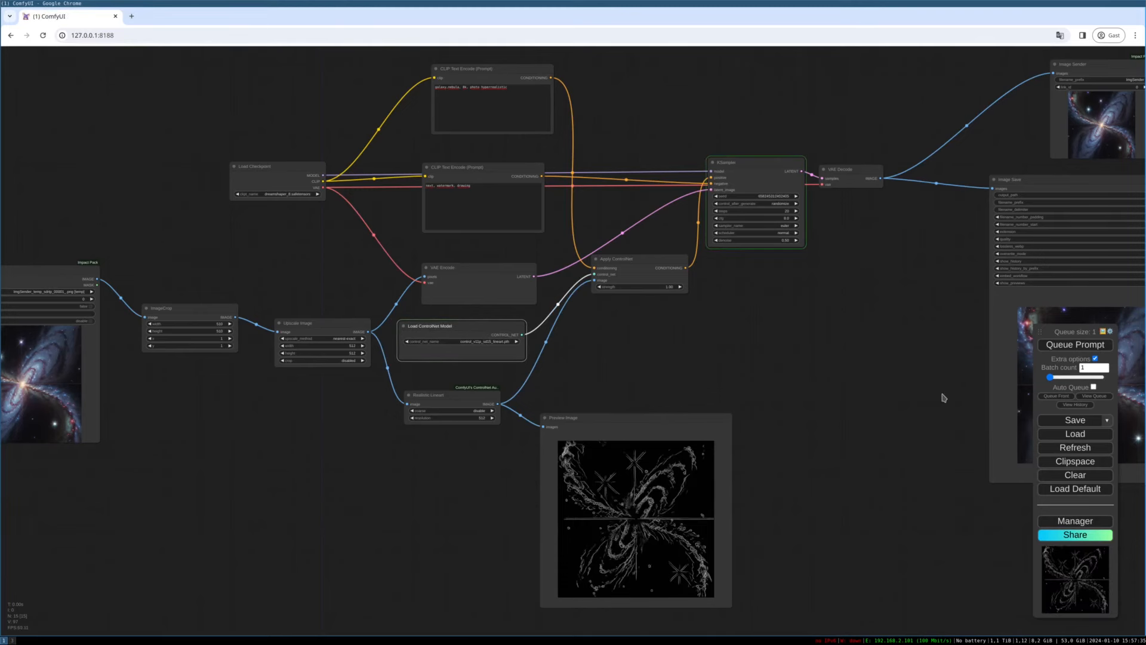
{"action": "scroll", "coordinate": [942, 396], "scroll_direction": "down", "scroll_amount": 2}
{"action": "left_click_drag", "start_coordinate": [896, 389], "coordinate": [725, 361]}
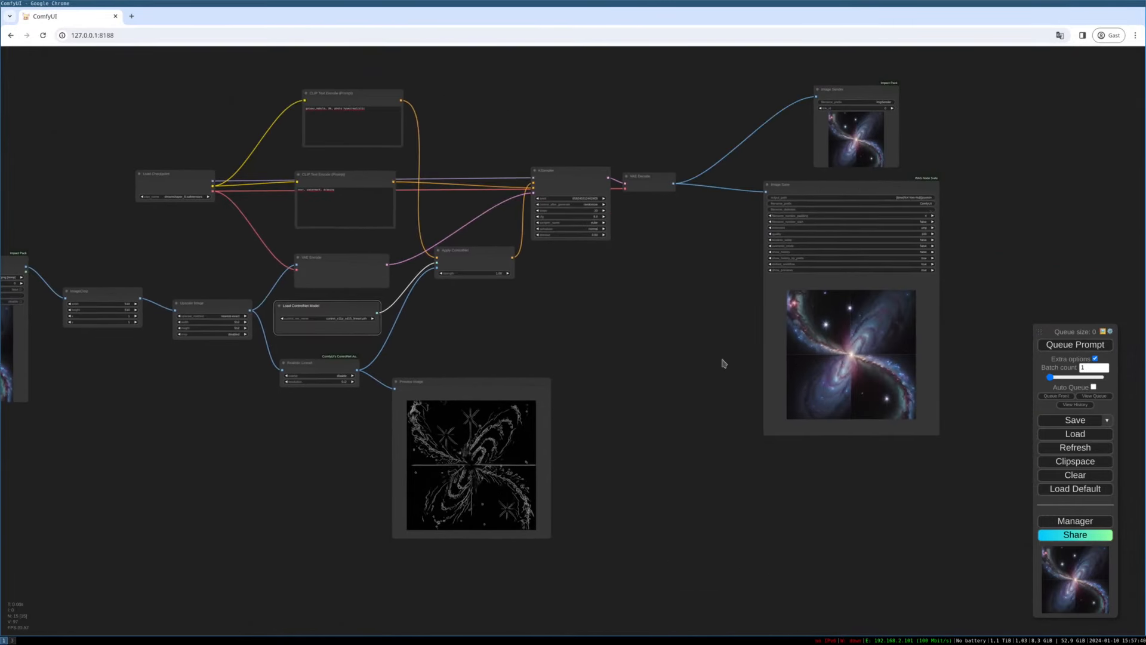
Queue the prompt four more times to advance the ControlNet-guided galaxy feedback loop
{"action": "left_click", "coordinate": [1078, 346]}
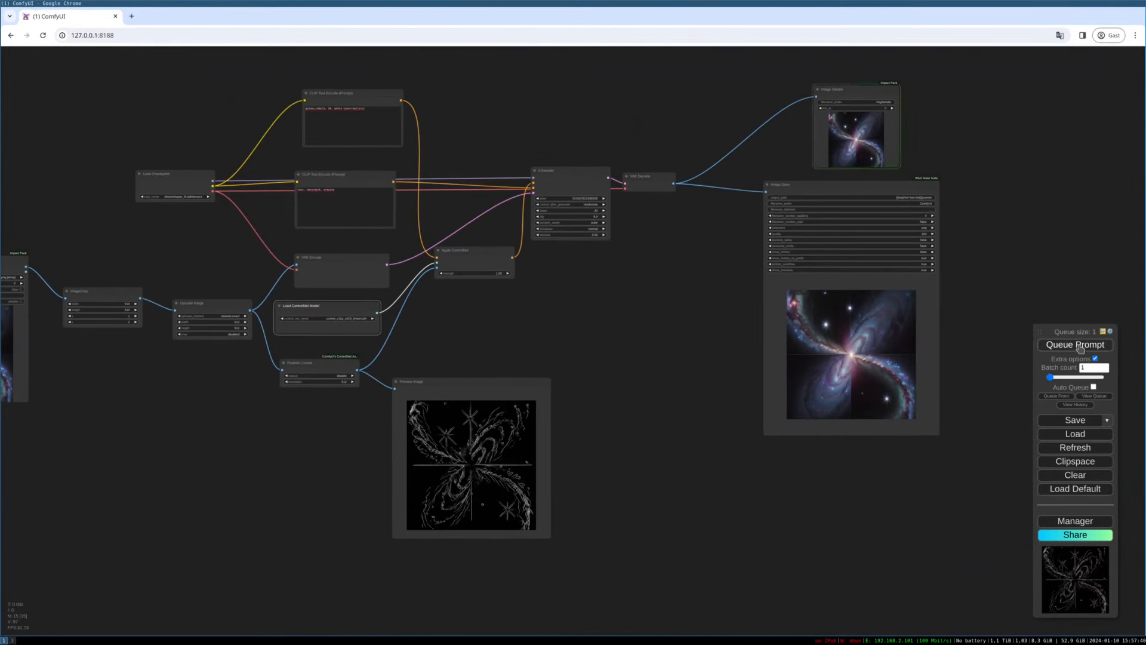
{"action": "left_click", "coordinate": [1080, 348]}
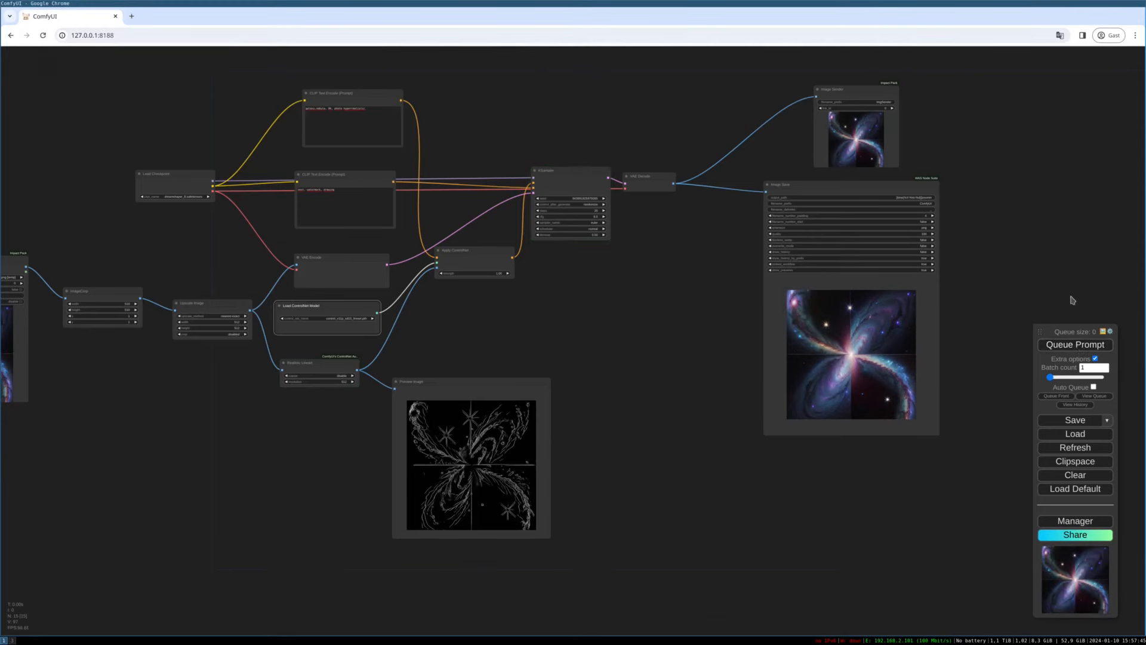
{"action": "left_click", "coordinate": [1063, 348]}
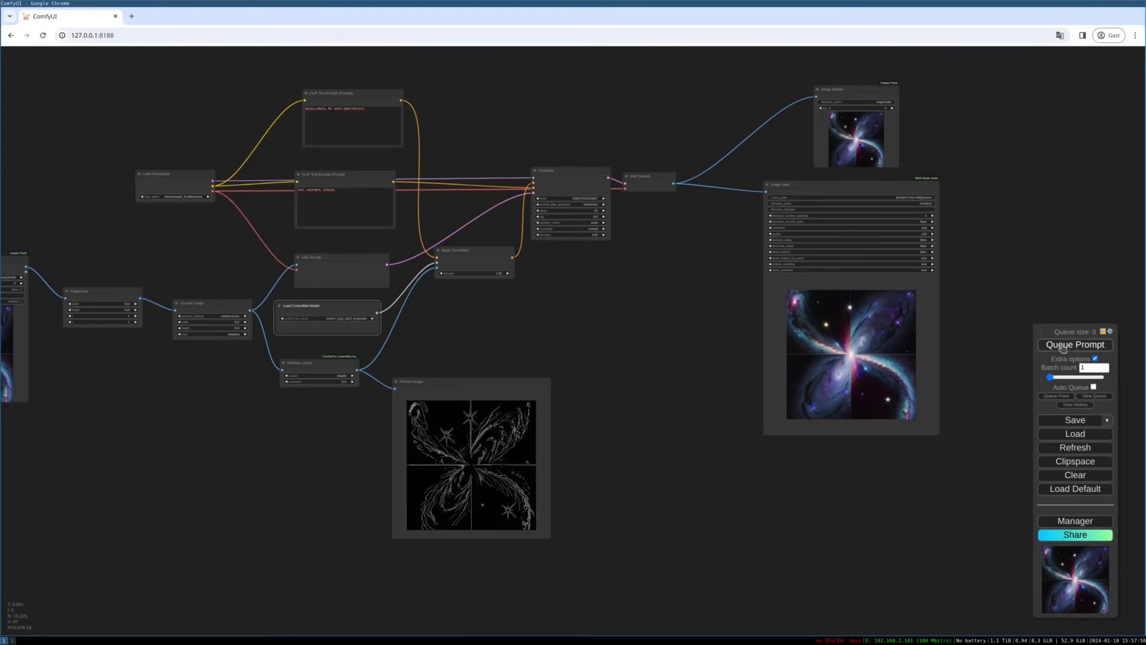
{"action": "left_click", "coordinate": [1063, 348]}
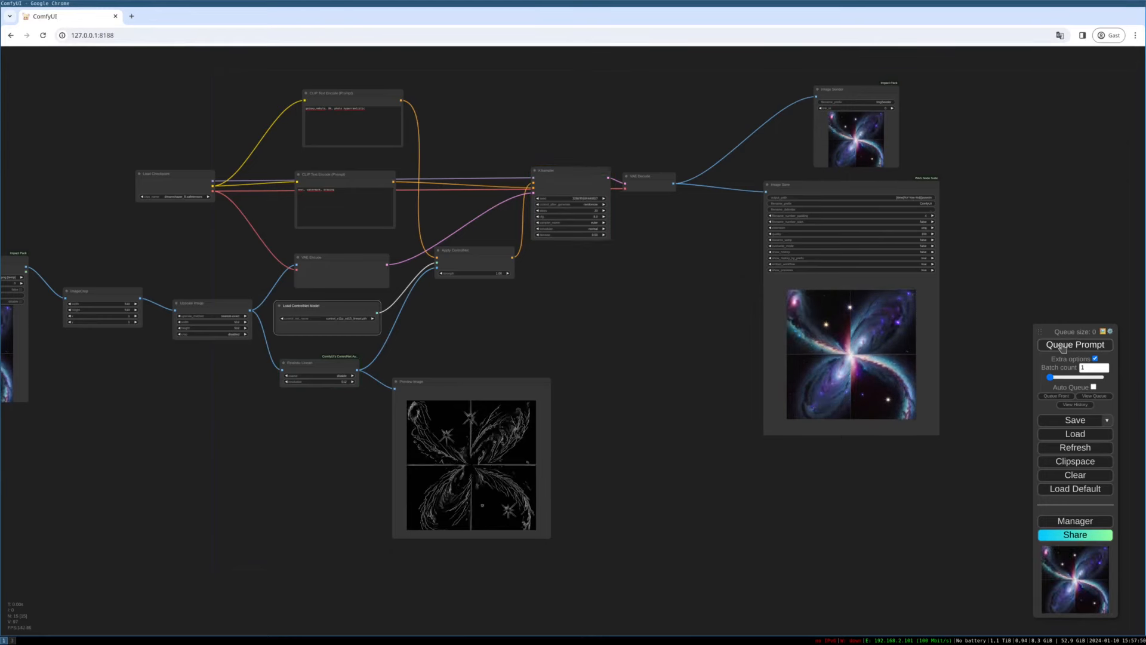
Reposition the Preview Image node beside Realistic Lineart and resize it to fit its line art image
{"action": "left_click_drag", "start_coordinate": [505, 384], "coordinate": [517, 373]}
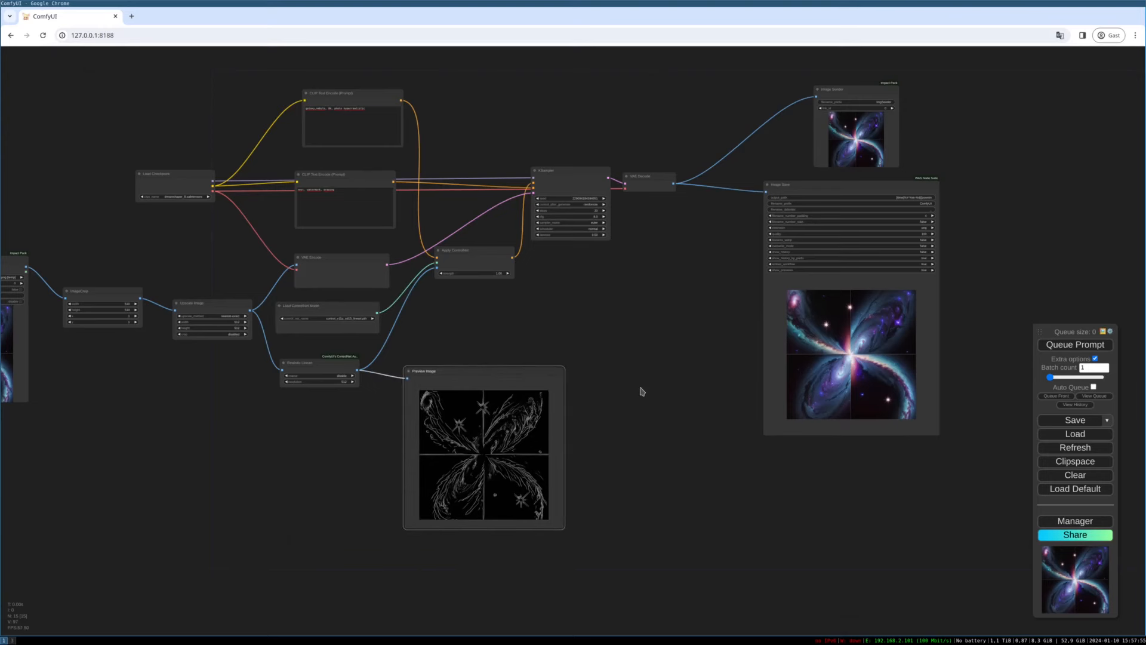
{"action": "left_click_drag", "start_coordinate": [565, 527], "coordinate": [559, 554]}
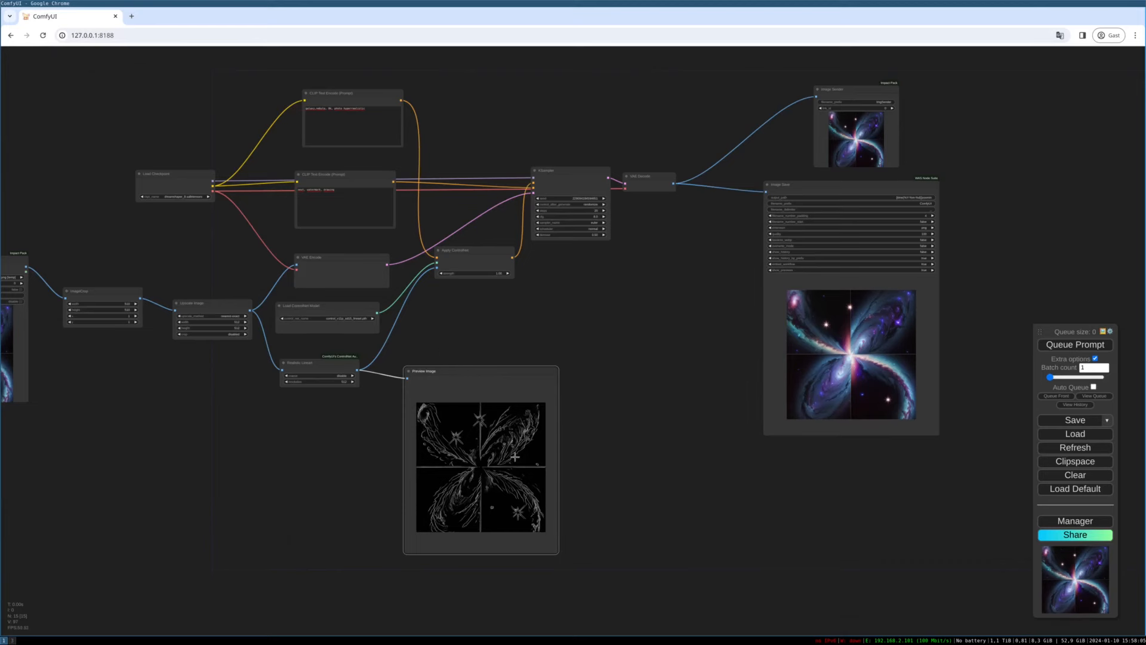
{"action": "mouse_move", "coordinate": [512, 381]}
{"action": "left_mouse_down"}
{"action": "mouse_move", "coordinate": [510, 369]}
{"action": "mouse_move", "coordinate": [510, 391]}
{"action": "left_mouse_up"}
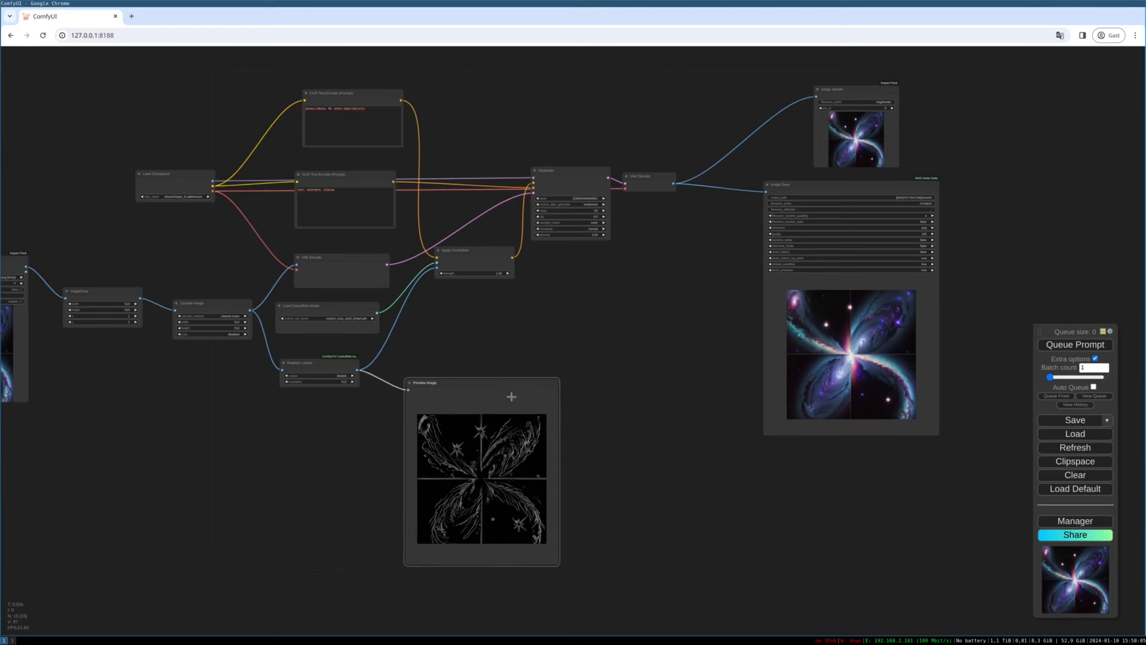
{"action": "left_click_drag", "start_coordinate": [554, 561], "coordinate": [551, 542]}
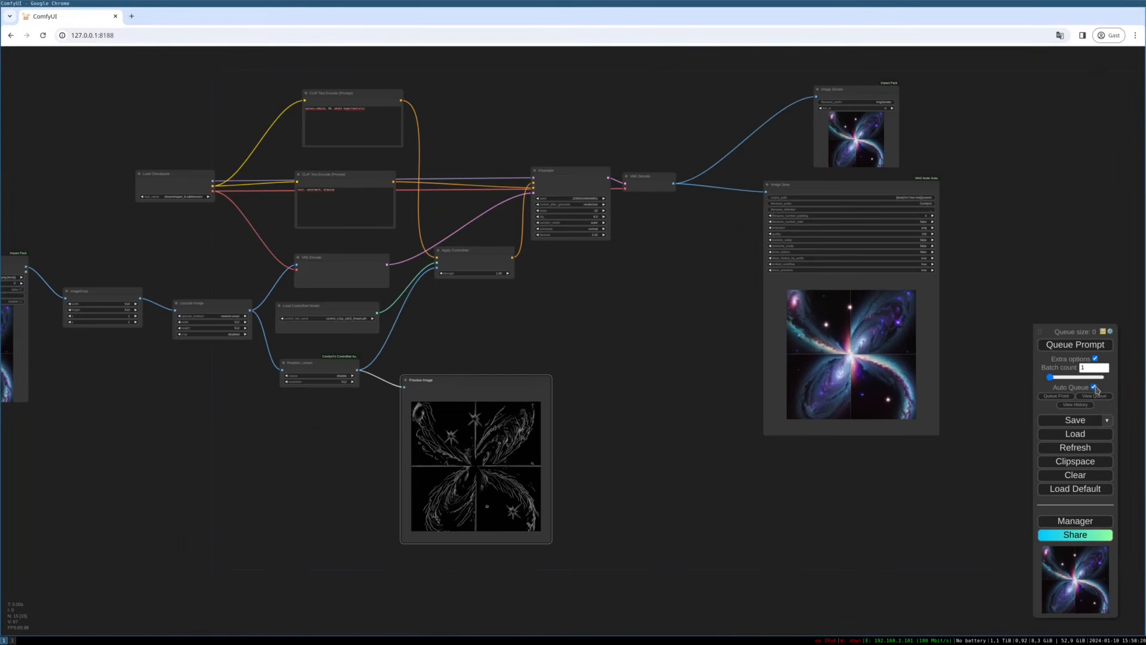
Enable Auto Queue and queue the prompt with batch count 1, keeping the Image Save preview in close view
{"action": "left_click_drag", "start_coordinate": [631, 370], "coordinate": [581, 342]}
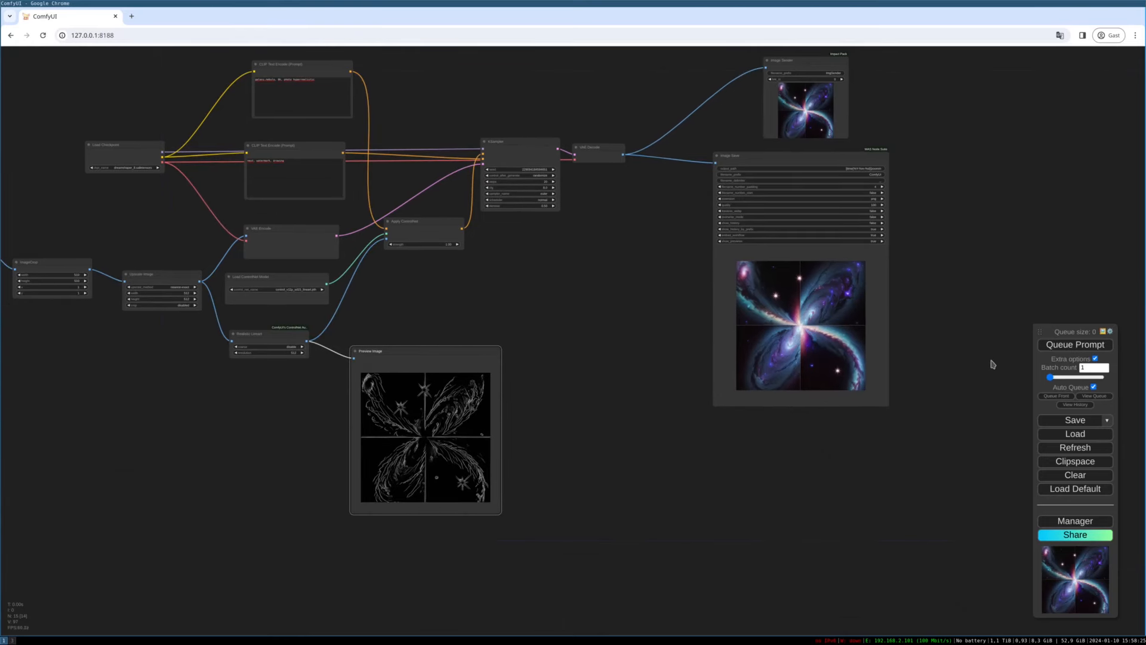
{"action": "left_click", "coordinate": [1074, 346]}
{"action": "scroll", "coordinate": [813, 342], "scroll_direction": "up", "scroll_amount": 2}
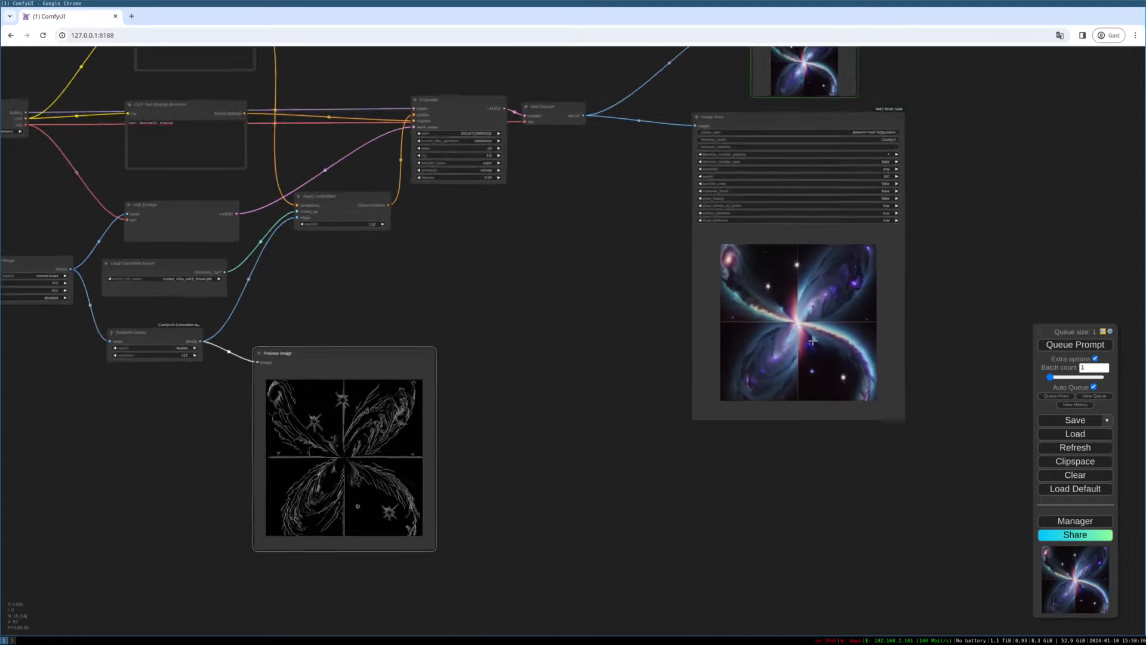
{"action": "scroll", "coordinate": [813, 342], "scroll_direction": "up", "scroll_amount": 4}
{"action": "left_click_drag", "start_coordinate": [969, 344], "coordinate": [824, 389]}
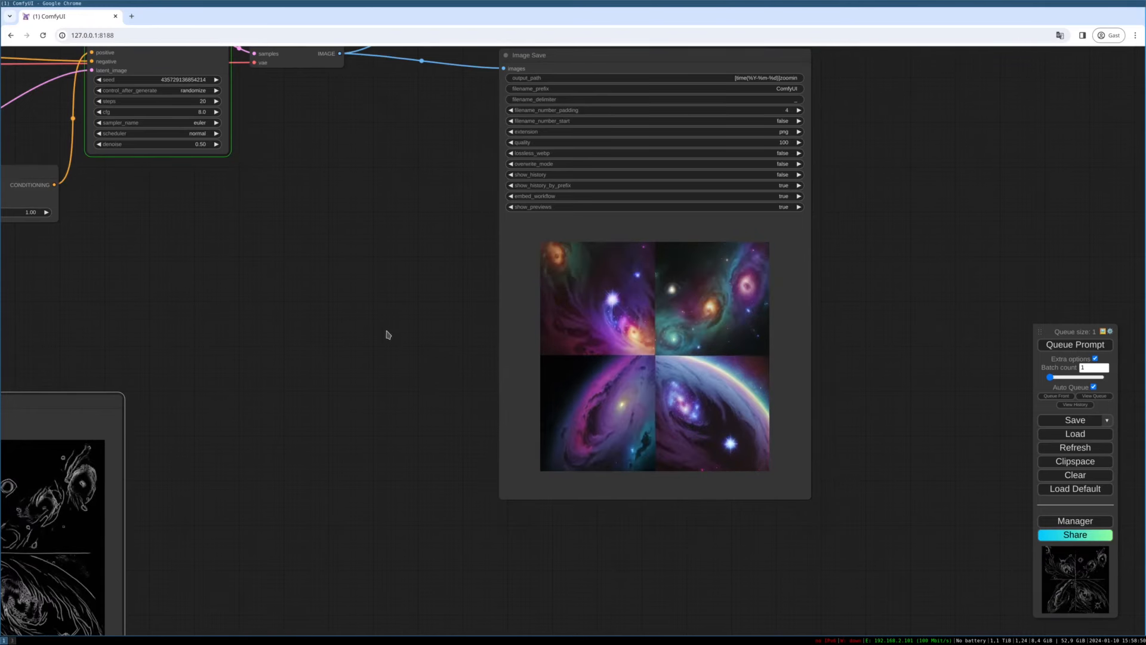
Compare the saved frames with the line art preview and raise the Preview Image node level with Realistic Lineart
{"action": "left_click_drag", "start_coordinate": [358, 305], "coordinate": [524, 397]}
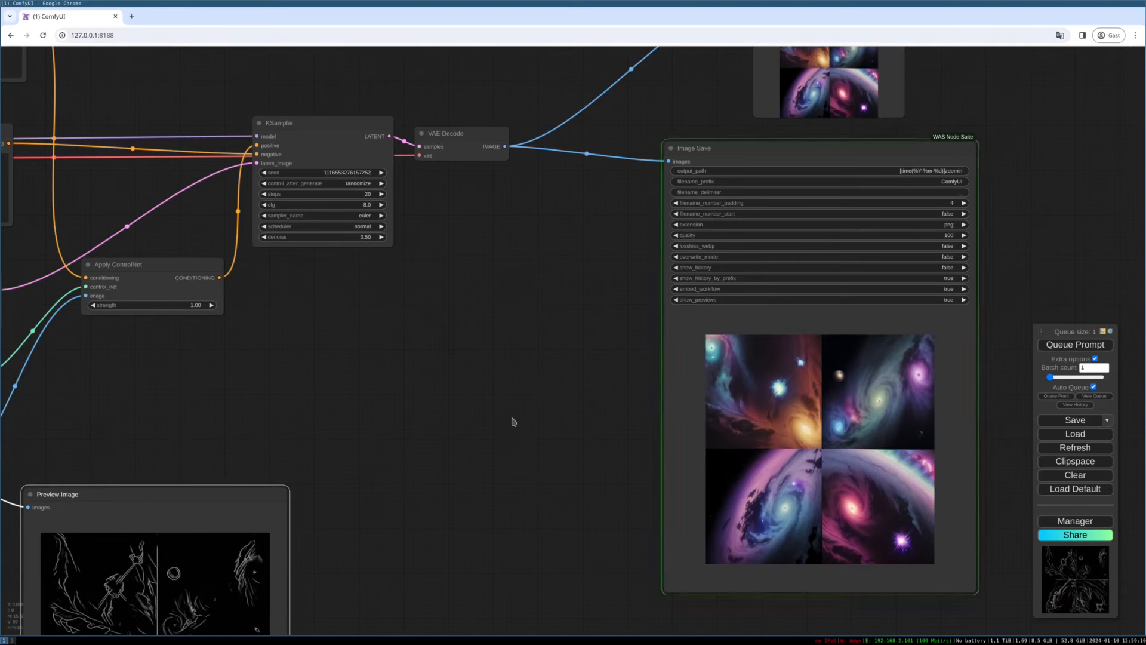
{"action": "left_click_drag", "start_coordinate": [529, 438], "coordinate": [499, 371]}
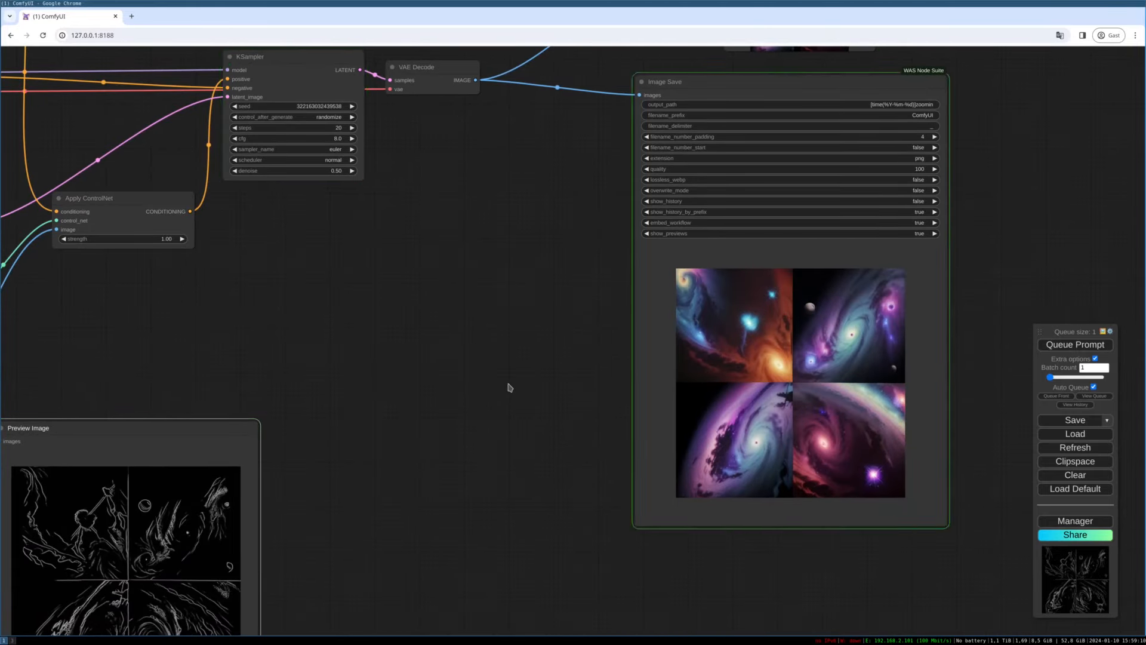
{"action": "left_click_drag", "start_coordinate": [281, 402], "coordinate": [513, 303]}
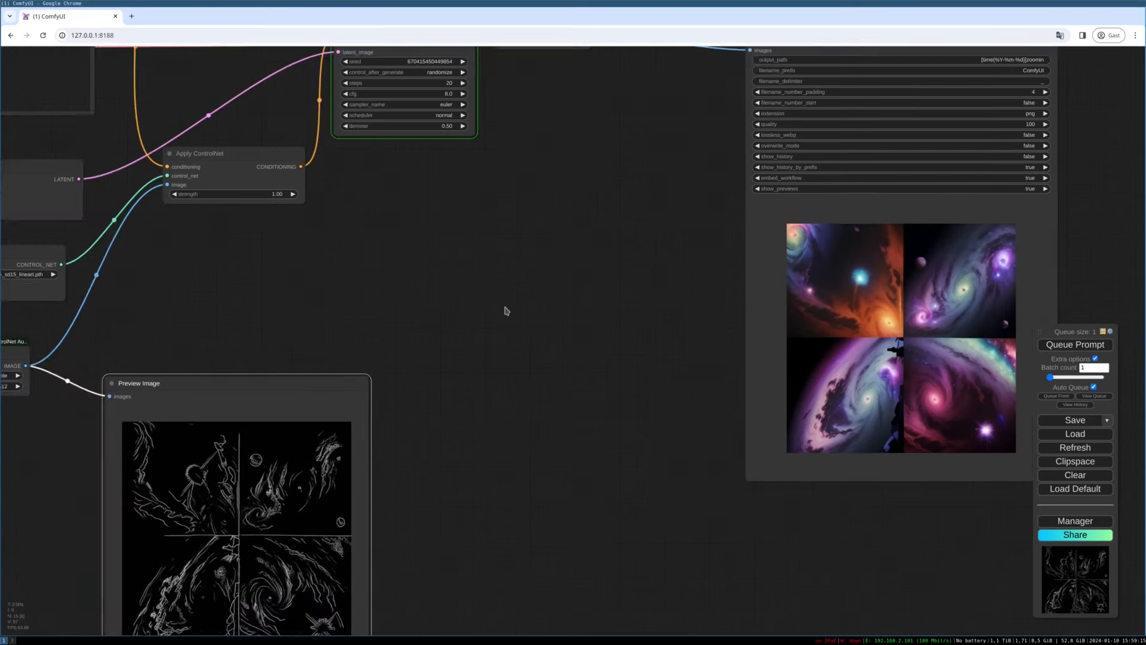
{"action": "left_click_drag", "start_coordinate": [374, 338], "coordinate": [430, 297]}
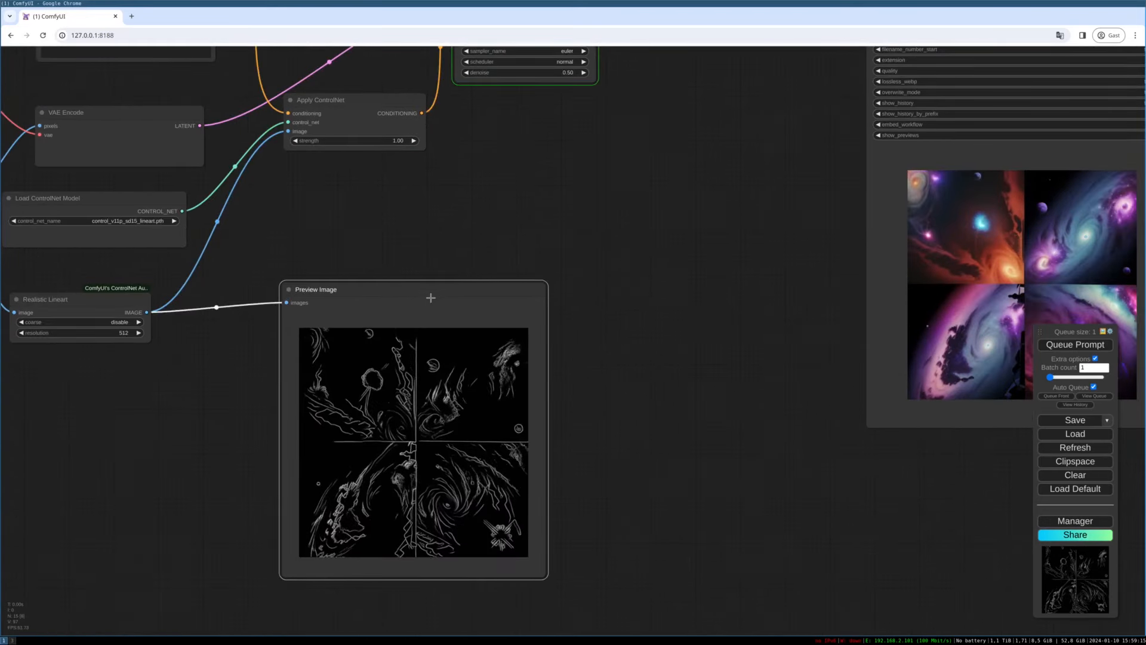
Examine the checkpoint chosen in Load Checkpoint alongside the model in Load ControlNet Model and the Apply ControlNet and KSampler settings
{"action": "left_click_drag", "start_coordinate": [511, 228], "coordinate": [403, 376]}
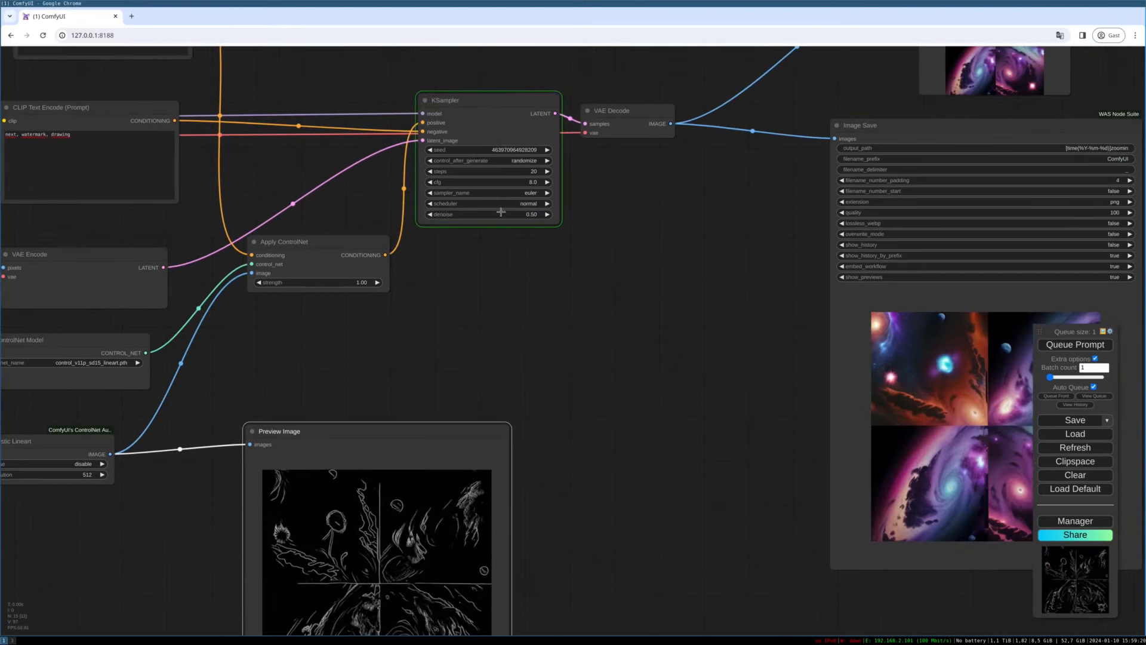
{"action": "left_click_drag", "start_coordinate": [434, 321], "coordinate": [554, 319]}
{"action": "left_click_drag", "start_coordinate": [389, 344], "coordinate": [639, 412]}
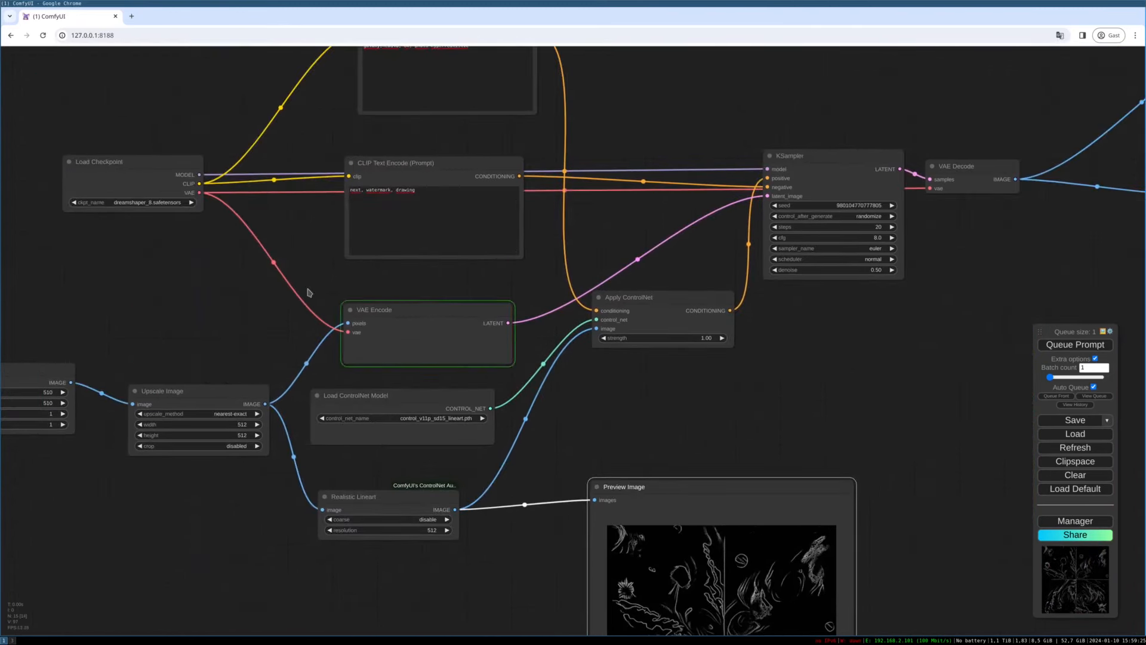
{"action": "left_click", "coordinate": [136, 191]}
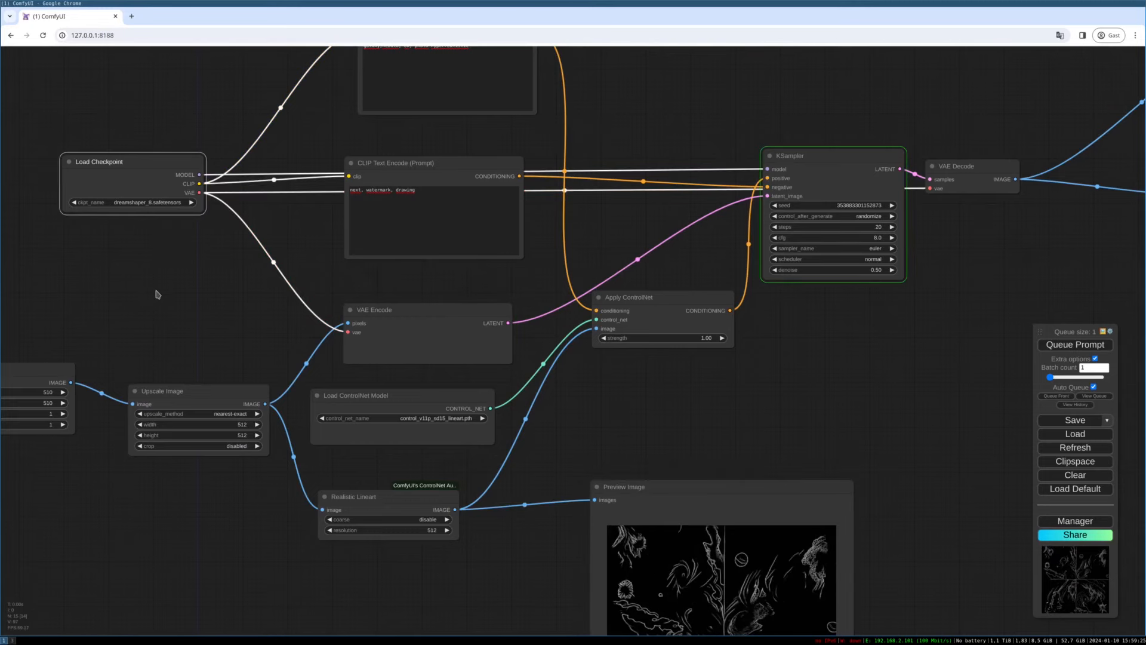
{"action": "left_click_drag", "start_coordinate": [804, 388], "coordinate": [731, 378]}
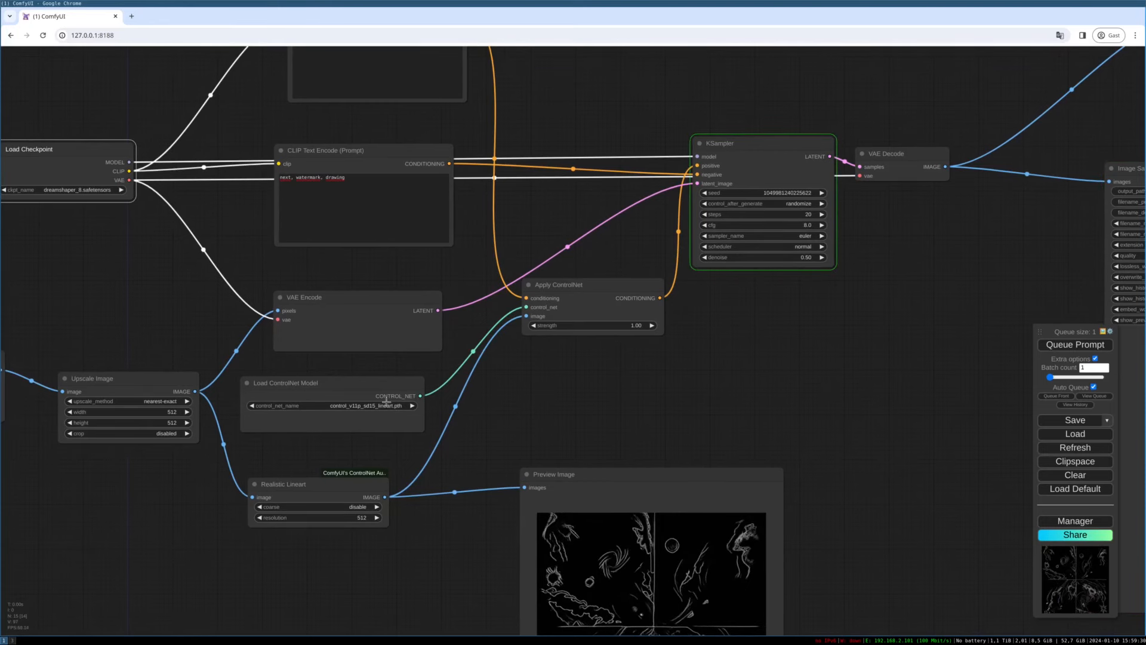
{"action": "left_click", "coordinate": [347, 425]}
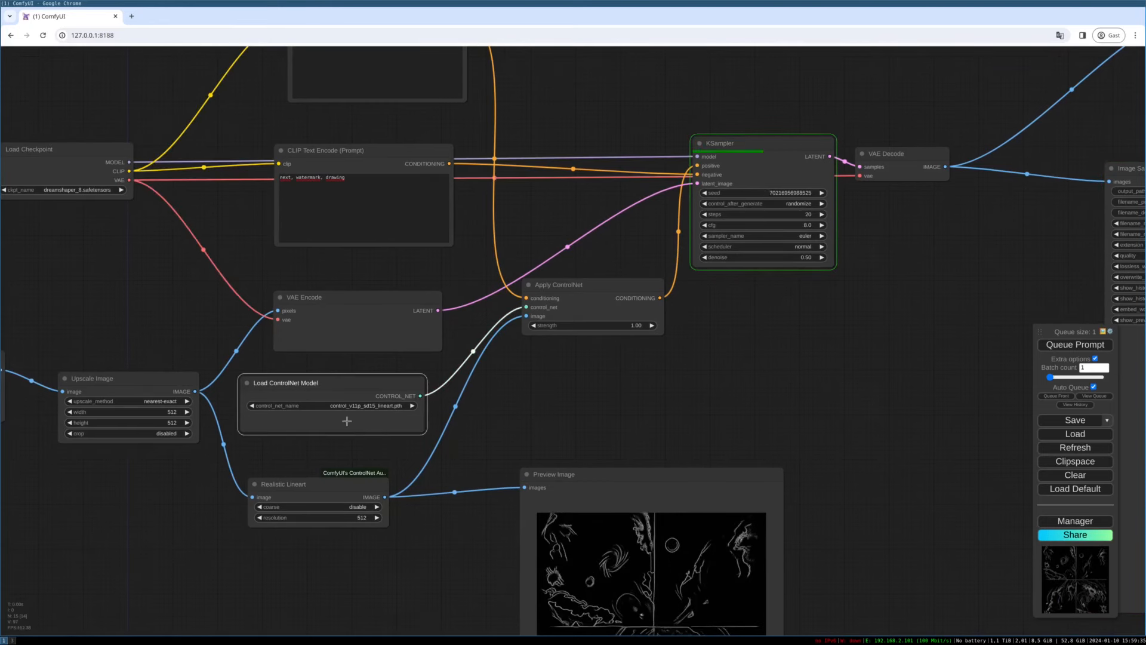
{"action": "left_click", "coordinate": [68, 181]}
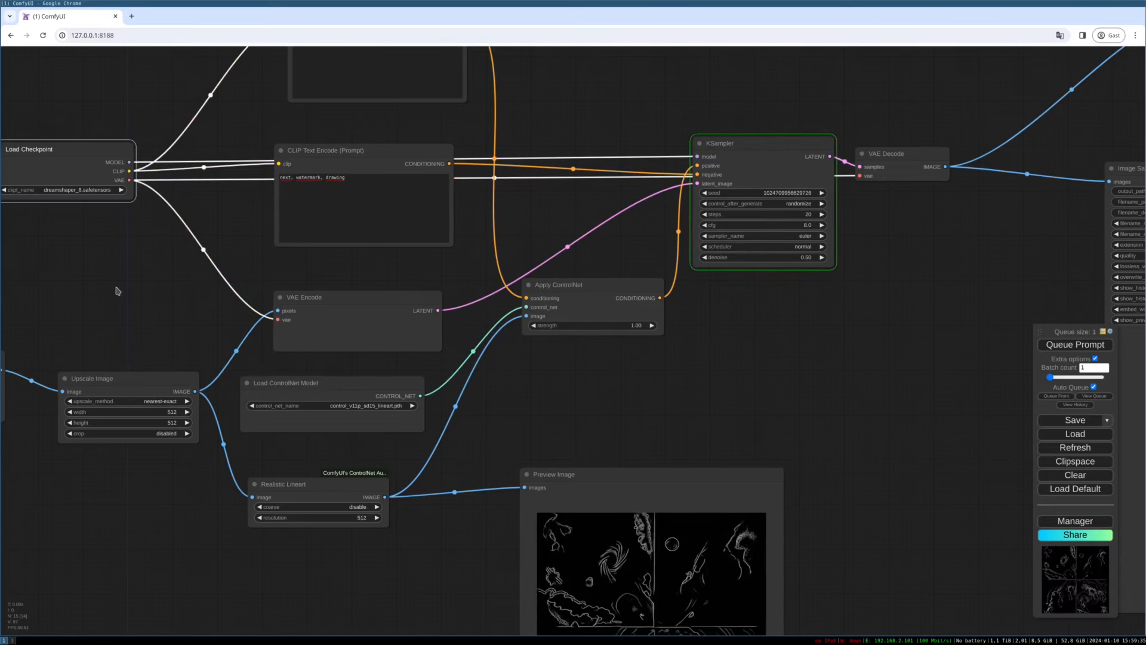
{"action": "left_click_drag", "start_coordinate": [118, 291], "coordinate": [186, 303]}
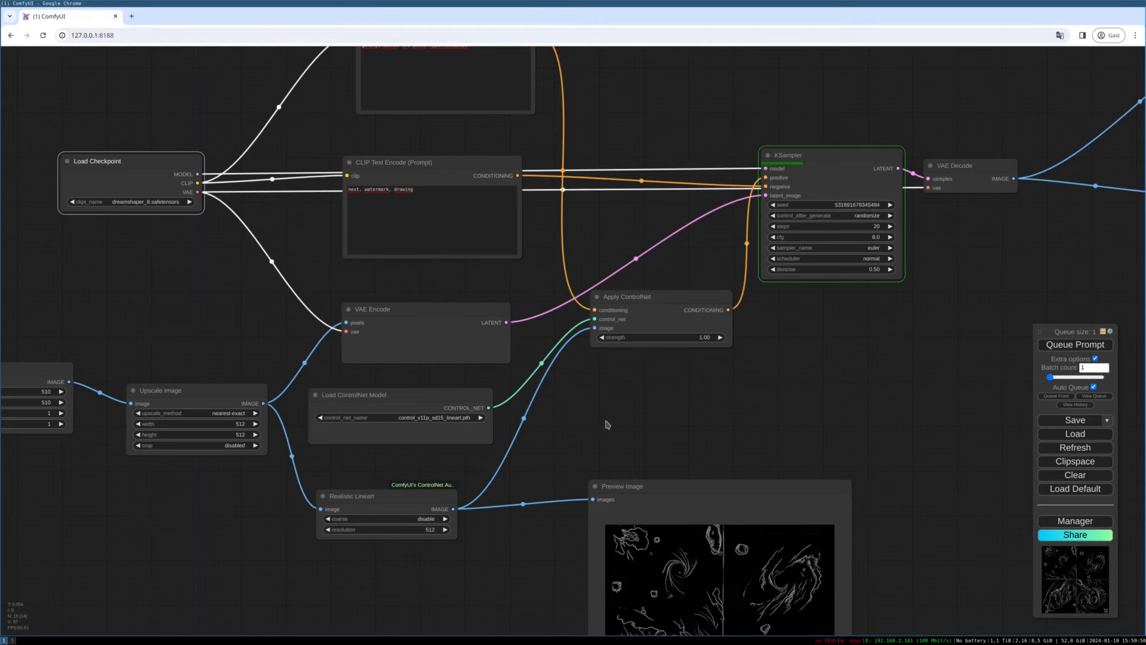
{"action": "left_click_drag", "start_coordinate": [640, 358], "coordinate": [459, 278]}
{"action": "left_click_drag", "start_coordinate": [619, 335], "coordinate": [597, 315]}
Switch to the image sequence player beside the workflow and watch the saved ComfyUI frames at full-frame zoom
{"action": "left_click_drag", "start_coordinate": [871, 435], "coordinate": [591, 388]}
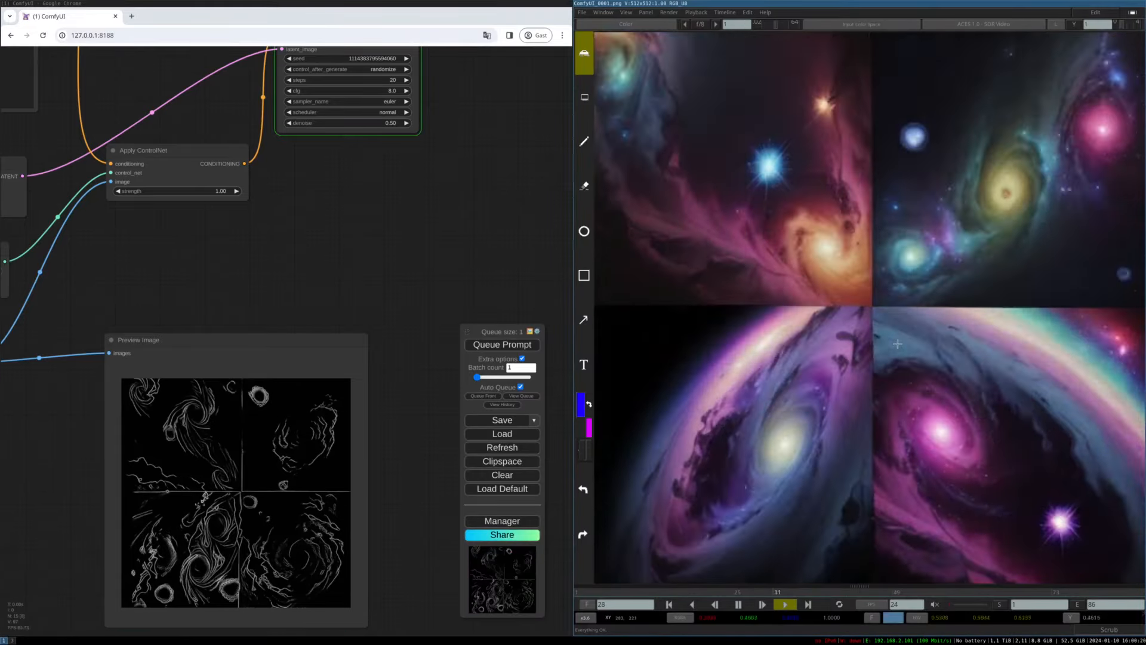
{"action": "scroll", "coordinate": [936, 278], "scroll_direction": "down", "scroll_amount": 3}
{"action": "scroll", "coordinate": [922, 355], "scroll_direction": "up", "scroll_amount": 2}
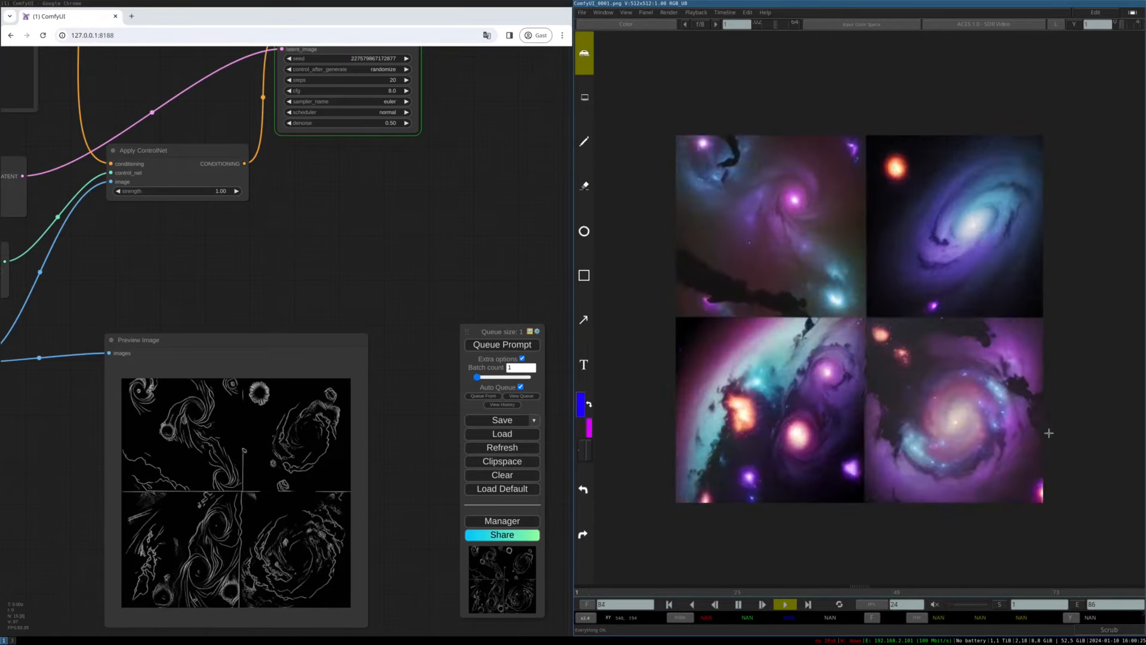
Restart the feedback loop by queueing the prompt again with Auto Queue enabled
{"action": "left_click", "coordinate": [520, 388]}
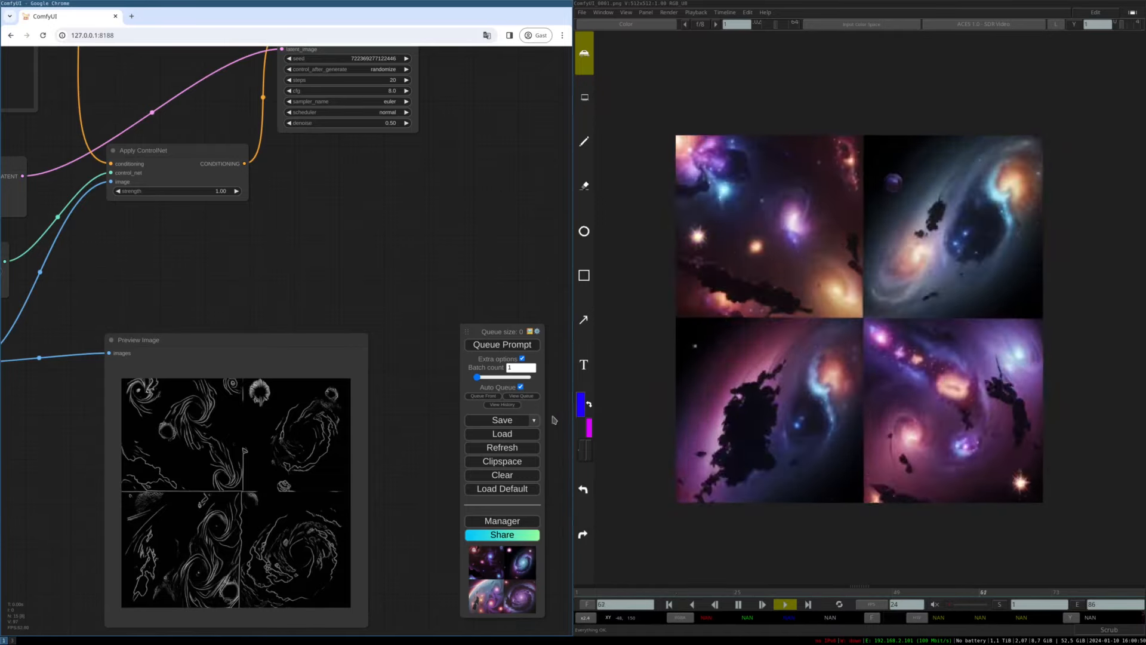
{"action": "left_click", "coordinate": [502, 344]}
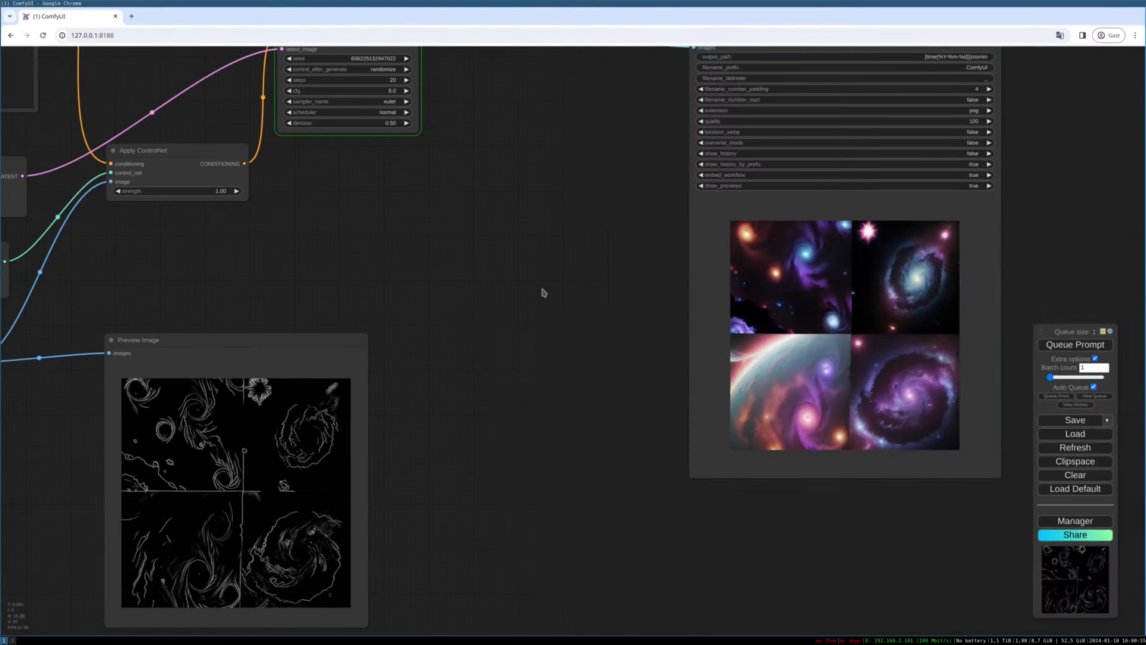
Place the Preview Image node below and to the right of Realistic Lineart, and raise and widen the VAE Encode node
{"action": "scroll", "coordinate": [537, 292], "scroll_direction": "down", "scroll_amount": 2}
{"action": "scroll", "coordinate": [622, 257], "scroll_direction": "up", "scroll_amount": 1}
{"action": "scroll", "coordinate": [481, 348], "scroll_direction": "down", "scroll_amount": 1}
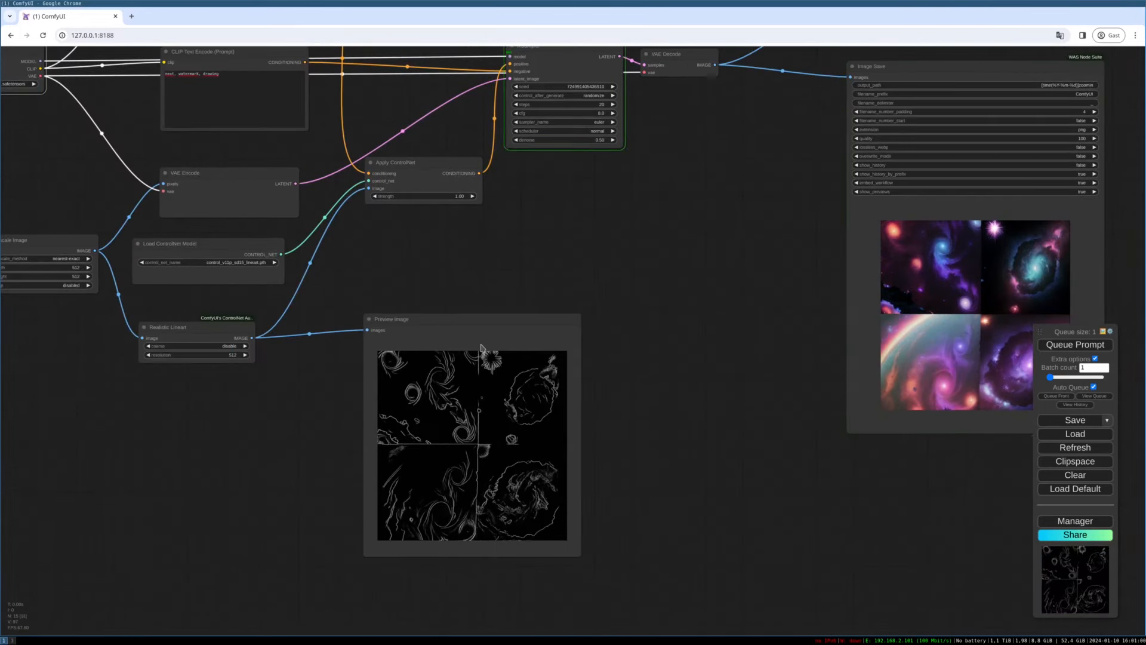
{"action": "left_click_drag", "start_coordinate": [495, 327], "coordinate": [407, 365]}
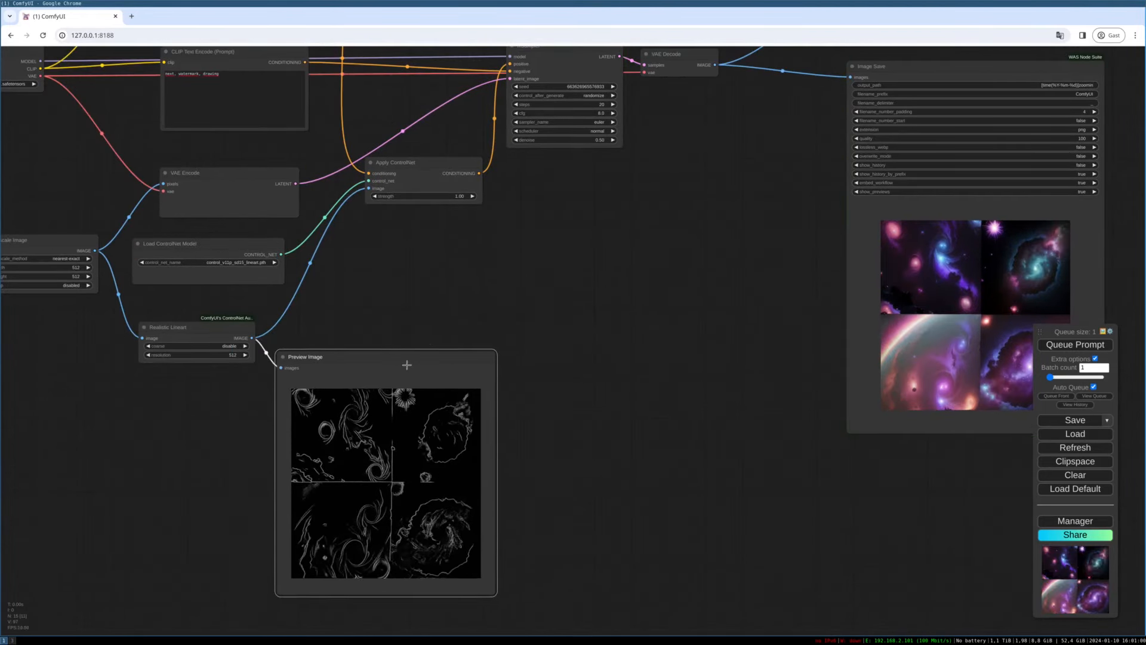
{"action": "left_click_drag", "start_coordinate": [463, 333], "coordinate": [571, 332]}
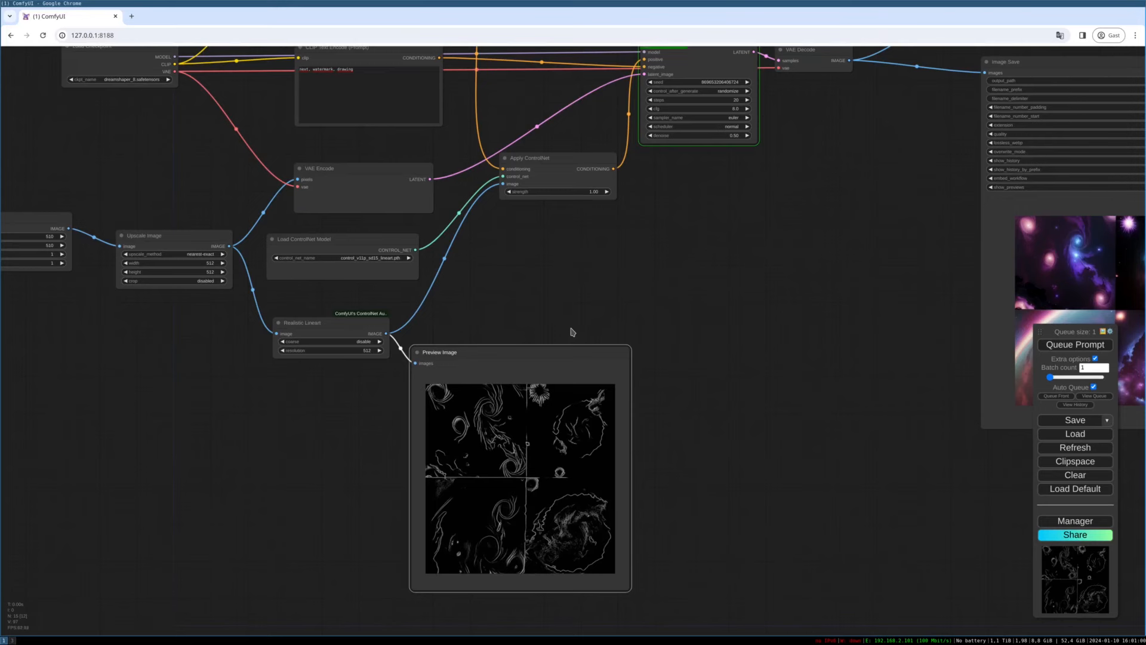
{"action": "left_click_drag", "start_coordinate": [603, 292], "coordinate": [595, 327]}
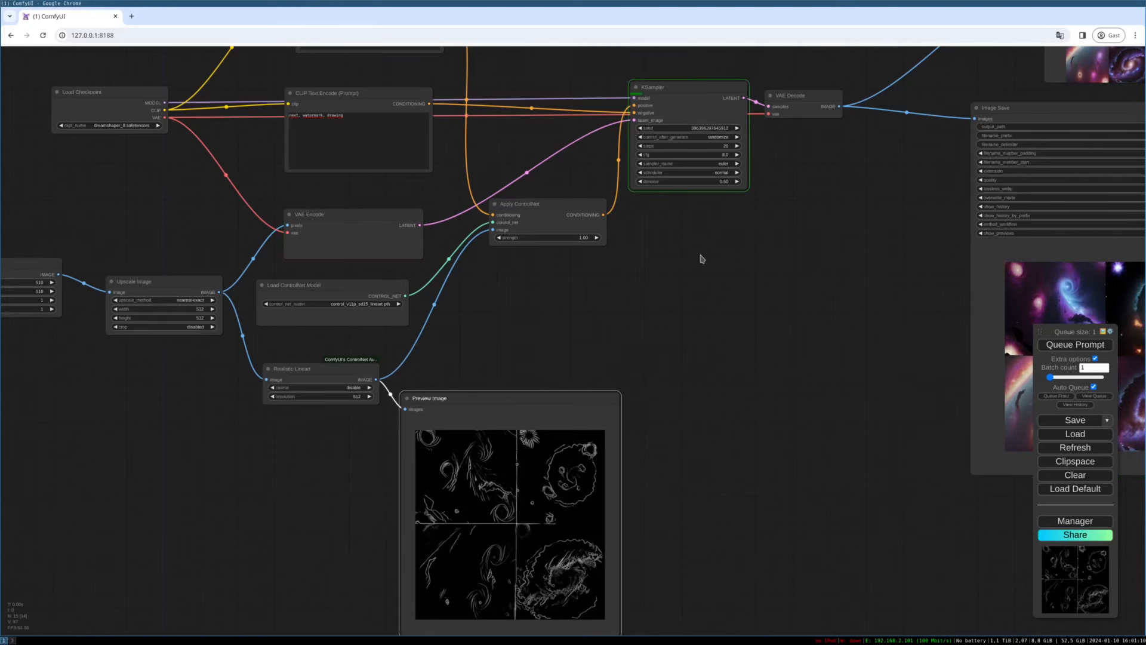
{"action": "left_click_drag", "start_coordinate": [559, 400], "coordinate": [629, 404]}
{"action": "left_click_drag", "start_coordinate": [383, 220], "coordinate": [376, 201]}
{"action": "left_click_drag", "start_coordinate": [418, 240], "coordinate": [434, 243]}
Bring the Image Save and Image Sender nodes closer to VAE Decode and the Image Receiver closer to ImageCrop
{"action": "left_click_drag", "start_coordinate": [521, 293], "coordinate": [625, 349]}
{"action": "scroll", "coordinate": [721, 304], "scroll_direction": "down", "scroll_amount": 2}
{"action": "scroll", "coordinate": [720, 304], "scroll_direction": "down", "scroll_amount": 2}
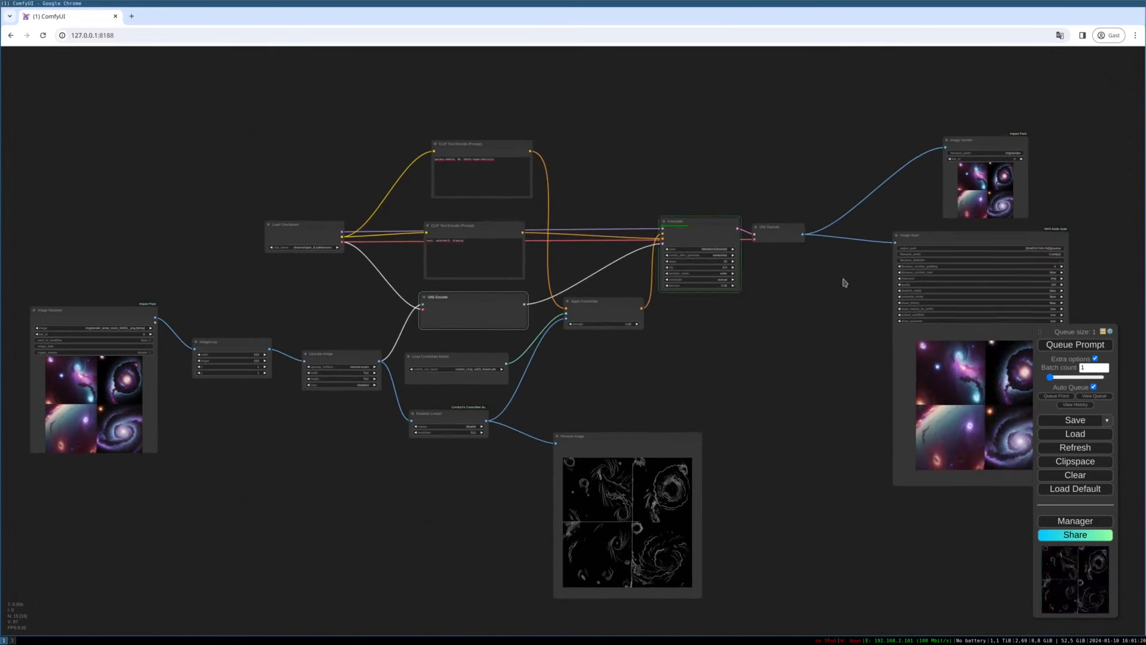
{"action": "left_click_drag", "start_coordinate": [908, 253], "coordinate": [837, 270]}
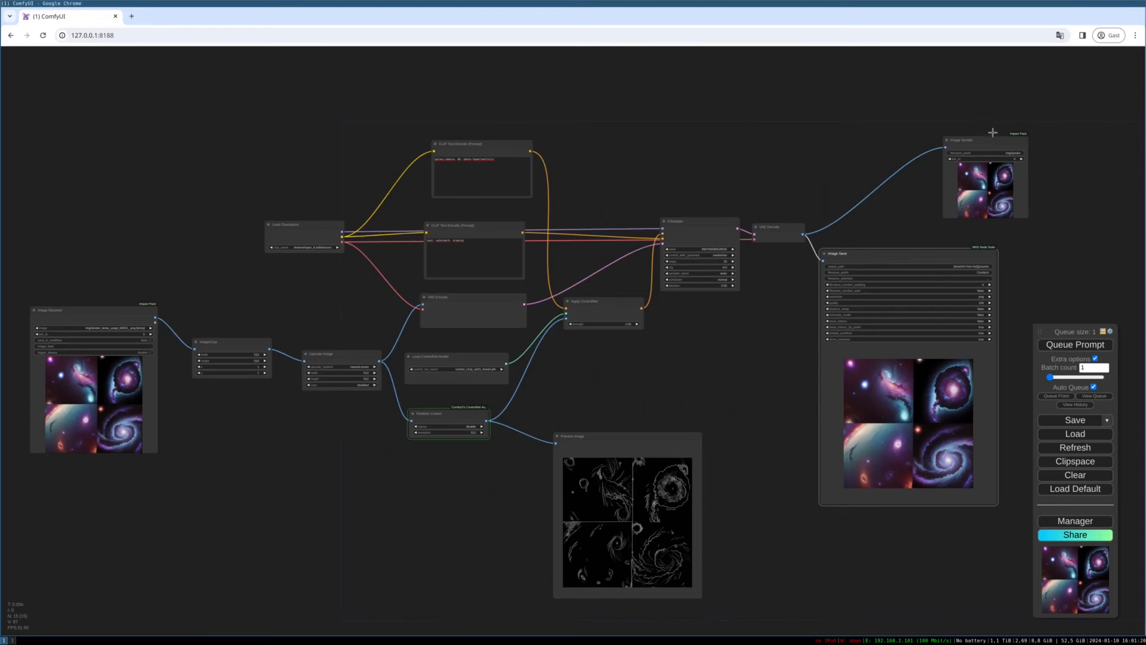
{"action": "left_click_drag", "start_coordinate": [981, 138], "coordinate": [879, 147]}
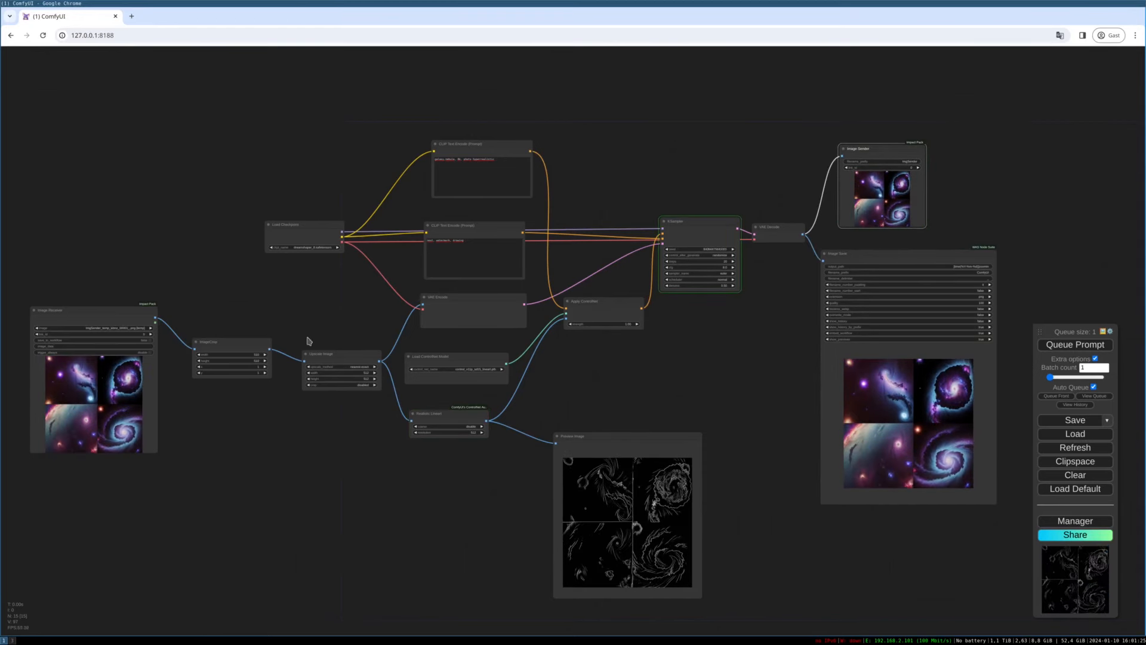
{"action": "mouse_move", "coordinate": [128, 313]}
{"action": "left_mouse_down"}
{"action": "mouse_move", "coordinate": [138, 314]}
{"action": "mouse_move", "coordinate": [121, 320]}
{"action": "left_mouse_up"}
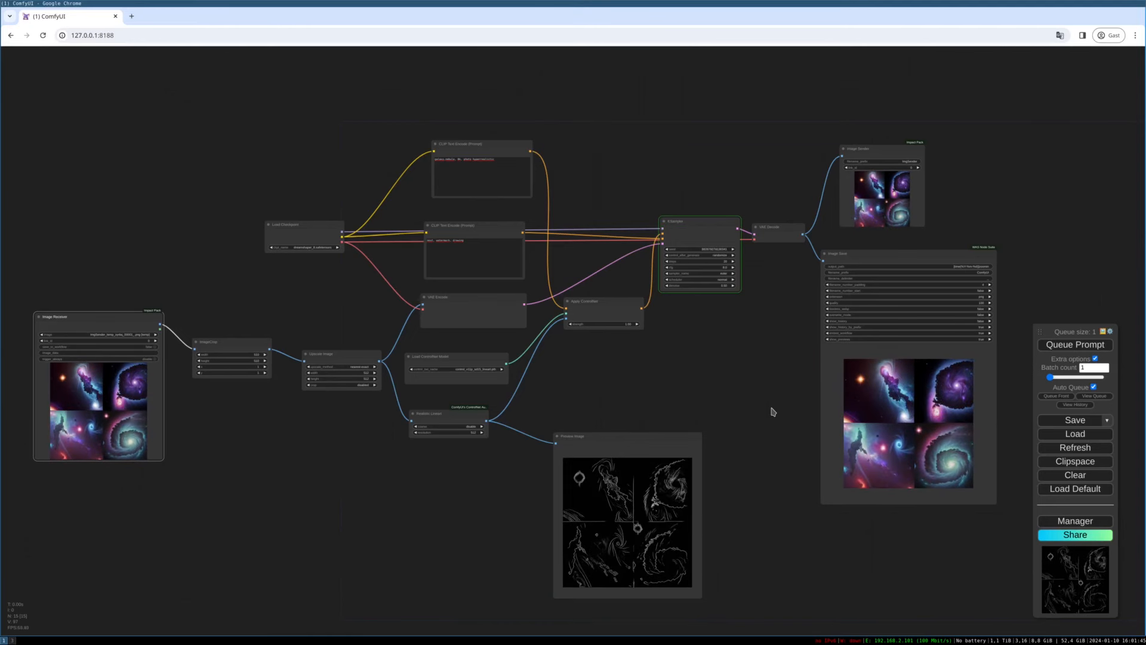
{"action": "left_click_drag", "start_coordinate": [754, 443], "coordinate": [713, 404]}
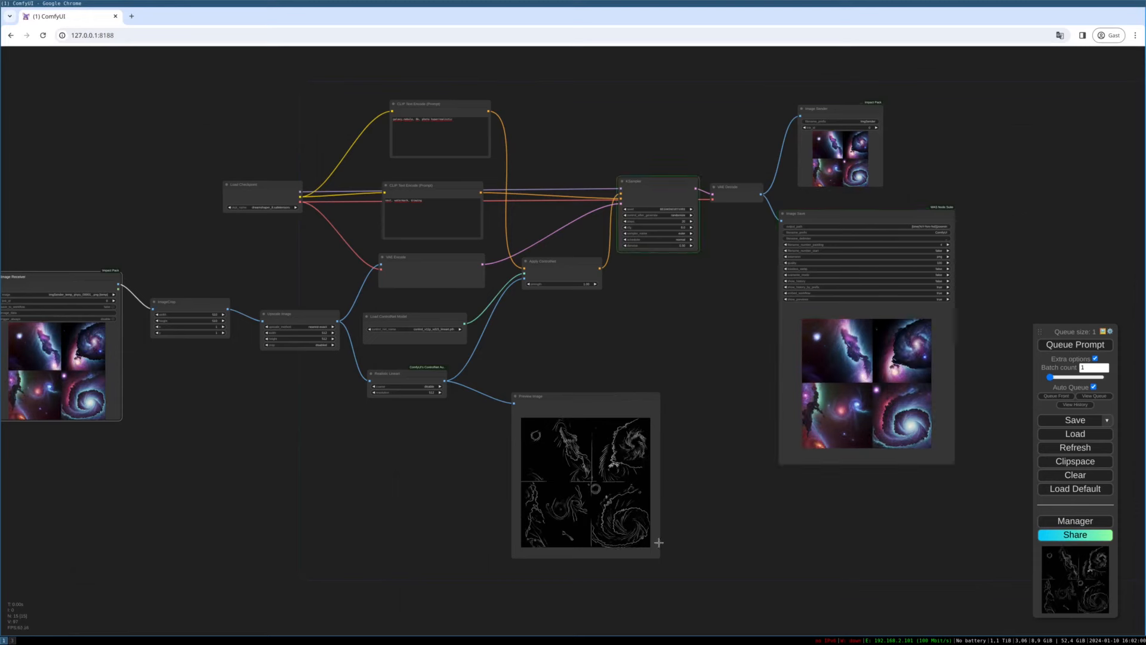
Slightly enlarge the Preview Image node, and stop the running feedback loop by disabling Auto Queue
{"action": "left_click_drag", "start_coordinate": [658, 557], "coordinate": [671, 572]}
{"action": "left_click_drag", "start_coordinate": [694, 520], "coordinate": [683, 487]}
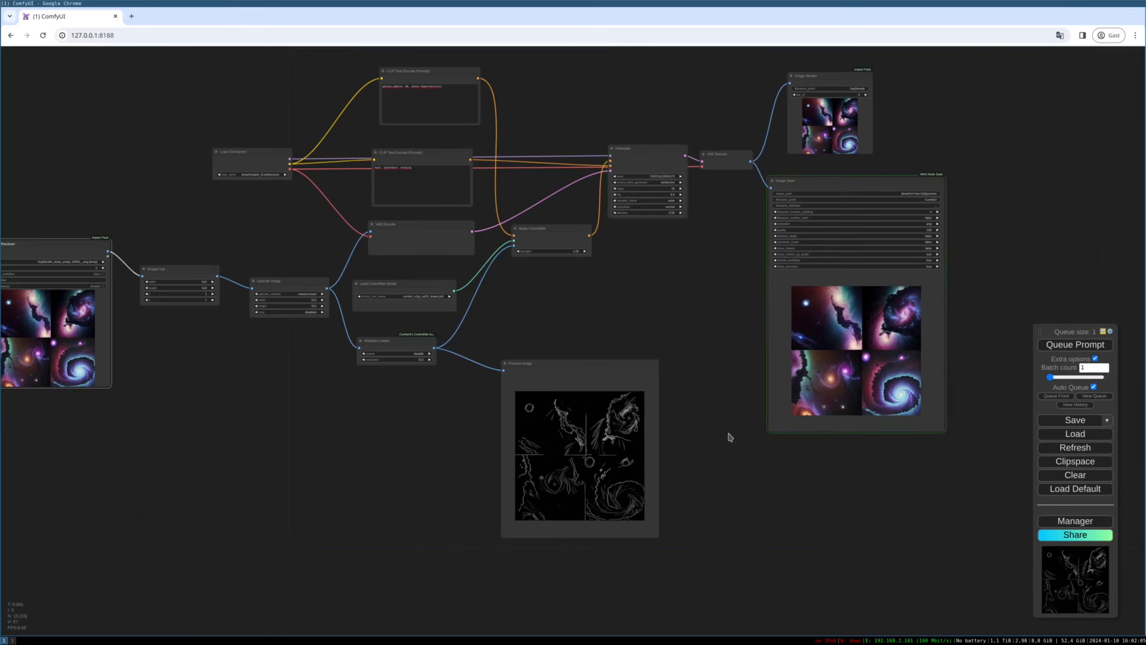
{"action": "scroll", "coordinate": [914, 355], "scroll_direction": "up", "scroll_amount": 2}
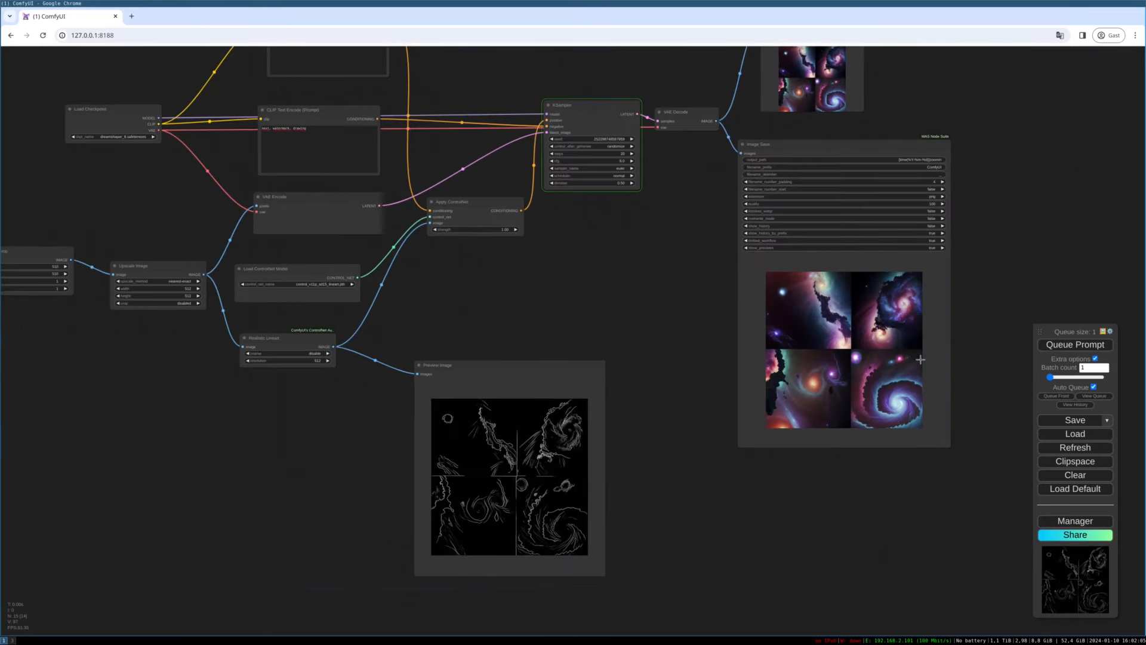
{"action": "scroll", "coordinate": [955, 369], "scroll_direction": "up", "scroll_amount": 2}
{"action": "left_click_drag", "start_coordinate": [958, 370], "coordinate": [770, 378]}
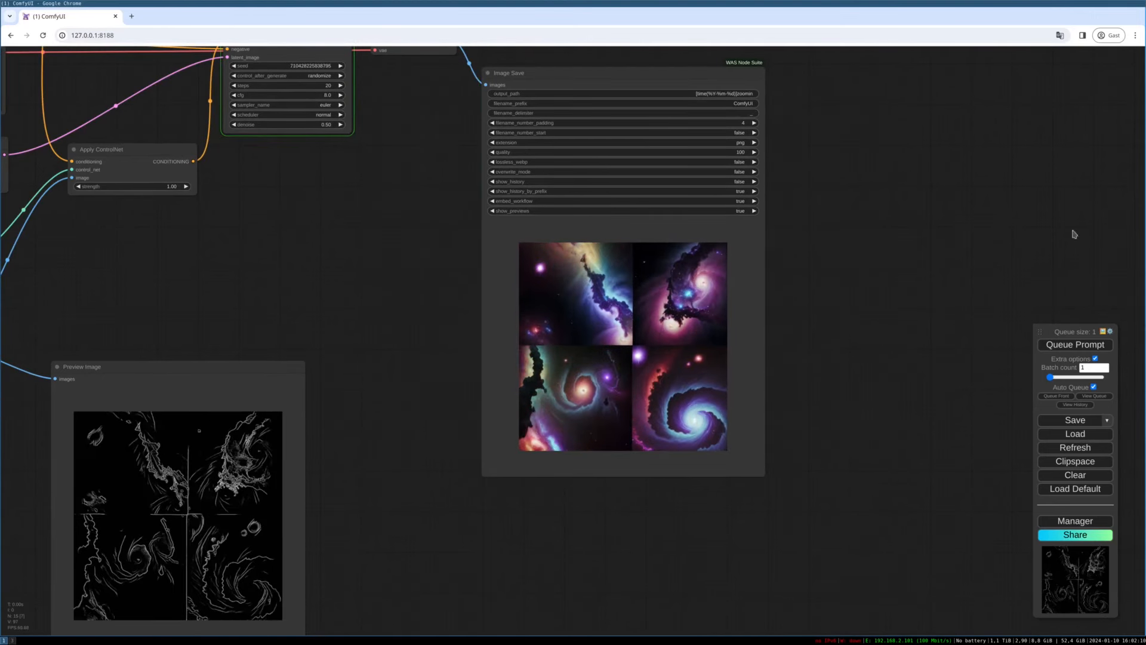
{"action": "left_click", "coordinate": [1093, 388]}
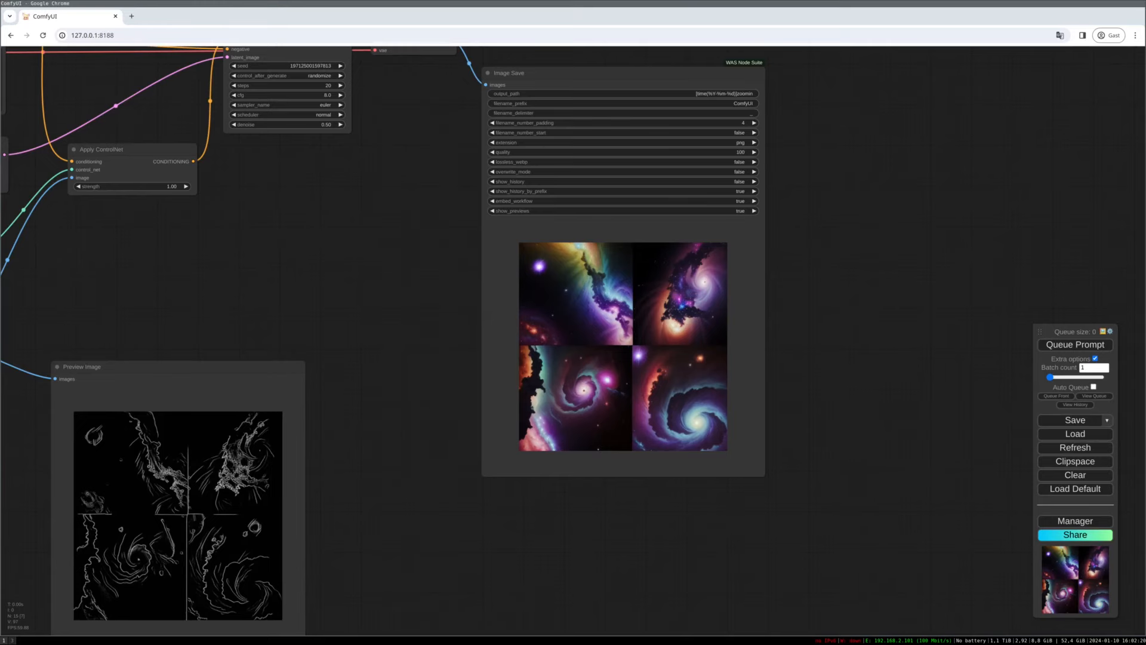
Show the image sequence player beside the workflow and shrink its view to watch the whole galaxy frame during playback
{"action": "key", "text": "super+shift+Left"}
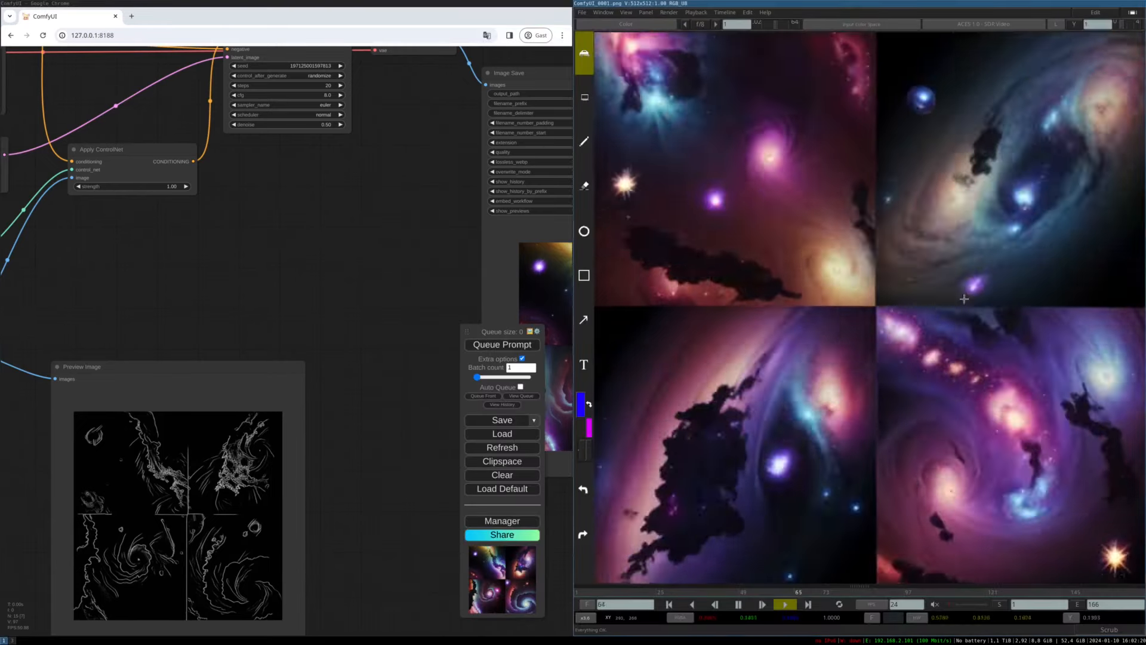
{"action": "scroll", "coordinate": [909, 306], "scroll_direction": "down", "scroll_amount": 5}
{"action": "scroll", "coordinate": [911, 306], "scroll_direction": "up", "scroll_amount": 2}
{"action": "scroll", "coordinate": [911, 306], "scroll_direction": "up", "scroll_amount": 2}
{"action": "scroll", "coordinate": [910, 306], "scroll_direction": "down", "scroll_amount": 1}
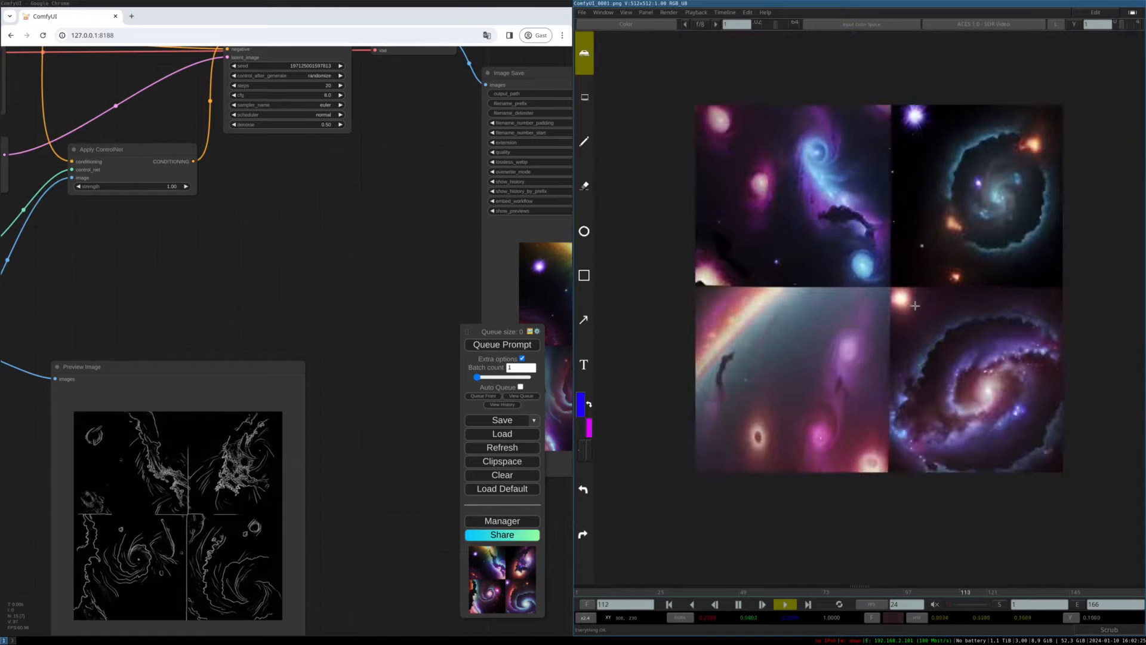
{"action": "left_click_drag", "start_coordinate": [910, 306], "coordinate": [881, 328]}
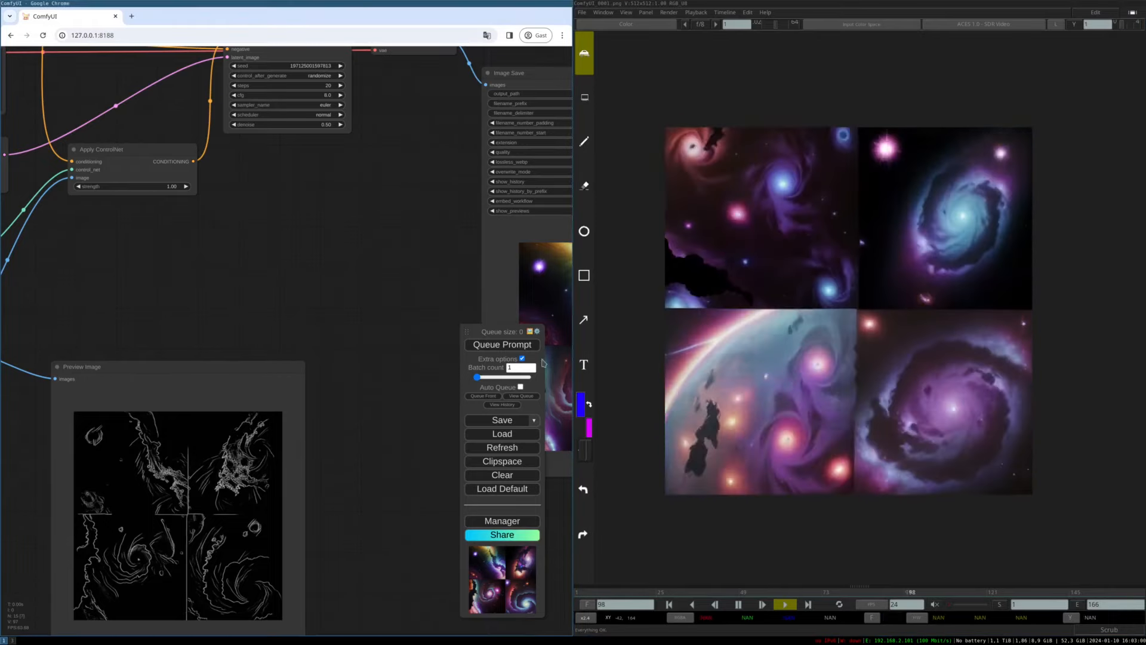
Move the floating queue menu off the Image Save node onto the empty canvas between Preview Image and Image Save
{"action": "left_click_drag", "start_coordinate": [506, 335], "coordinate": [420, 321]}
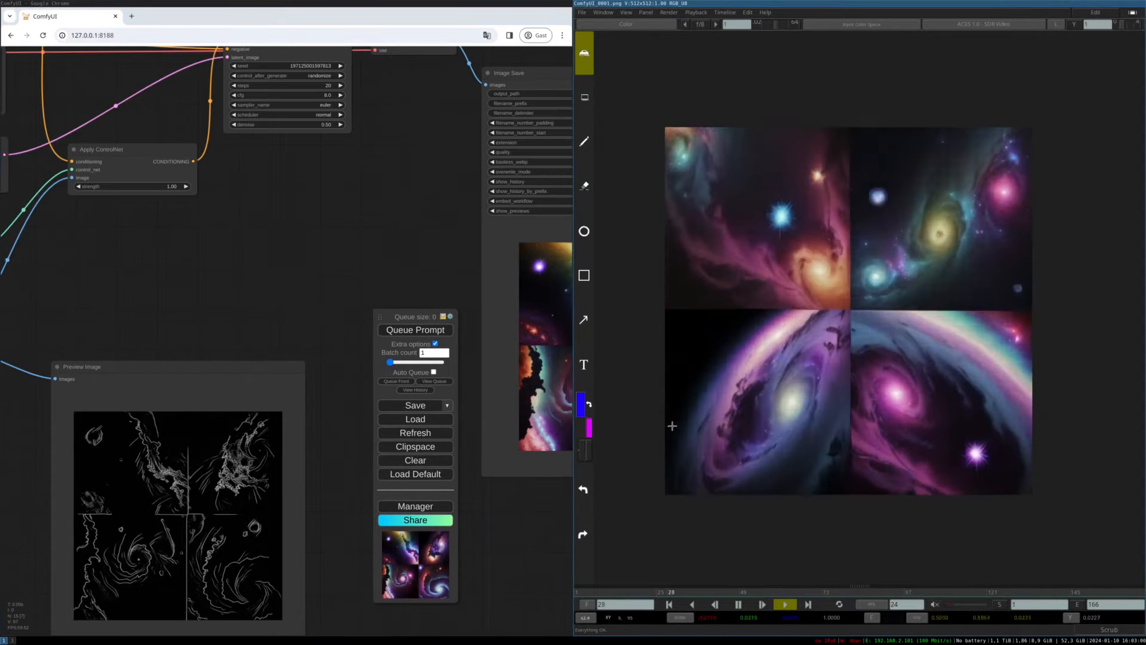
{"action": "left_click_drag", "start_coordinate": [421, 320], "coordinate": [416, 309]}
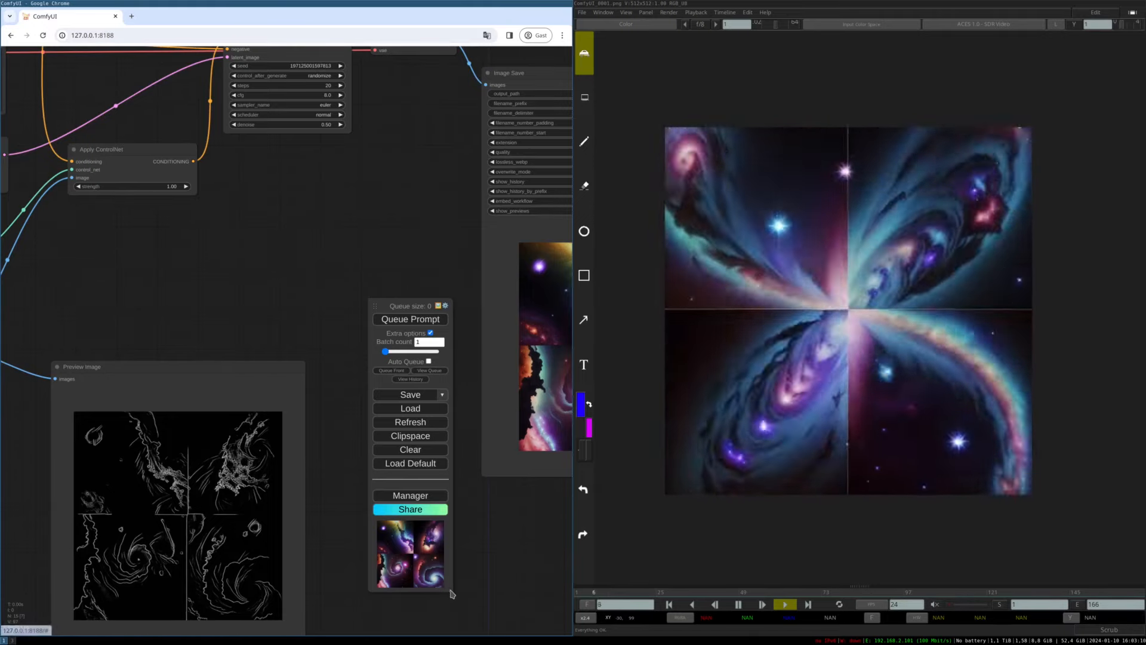
{"action": "left_click_drag", "start_coordinate": [412, 305], "coordinate": [405, 274]}
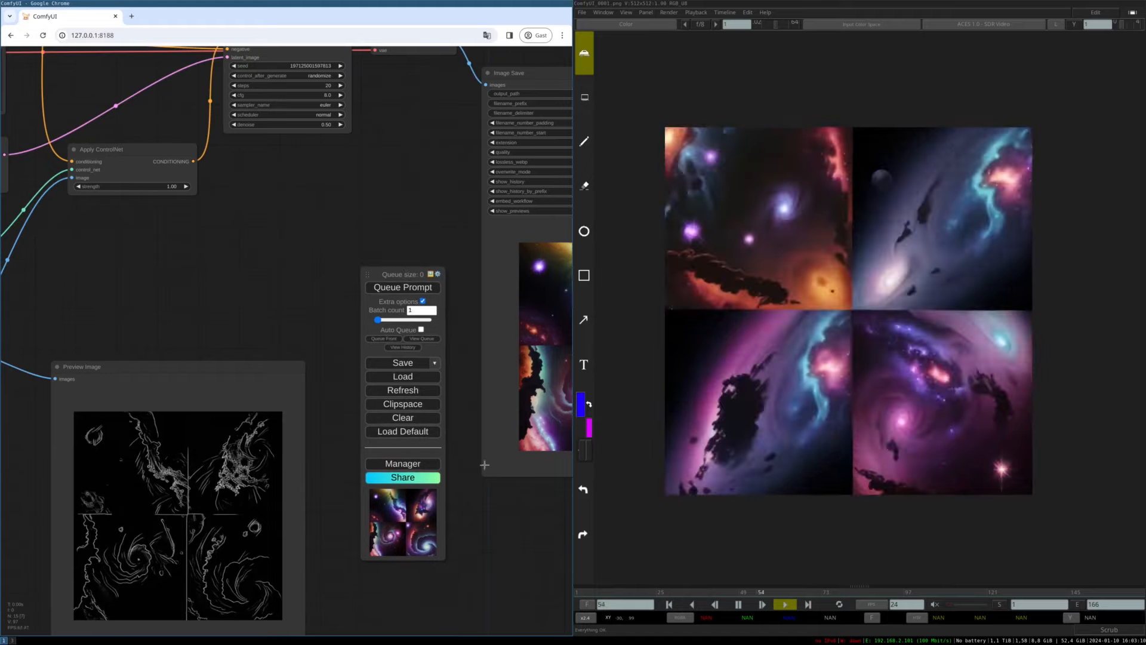